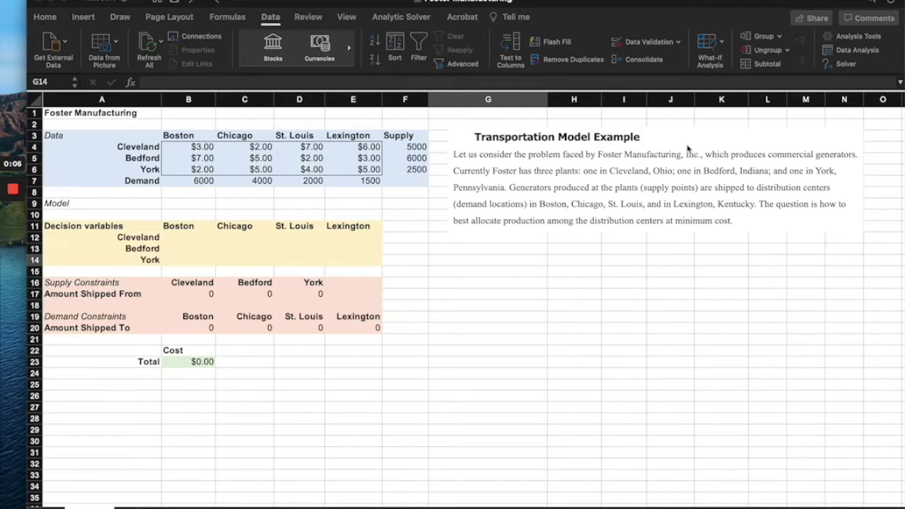
Read the Transportation Model Example problem description beside the data table.
scroll(632, 247, "up", 3)
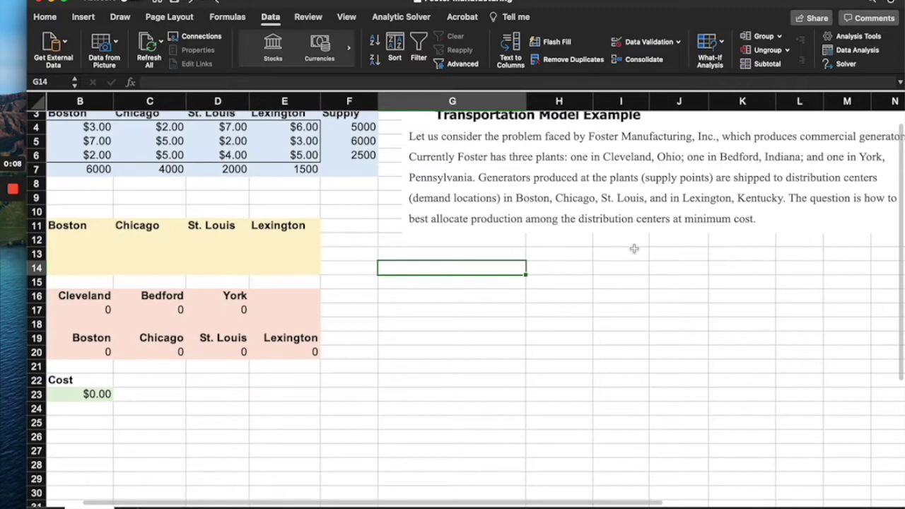
scroll(635, 250, "right", 3)
scroll(634, 250, "right", 5)
scroll(634, 250, "up", 2)
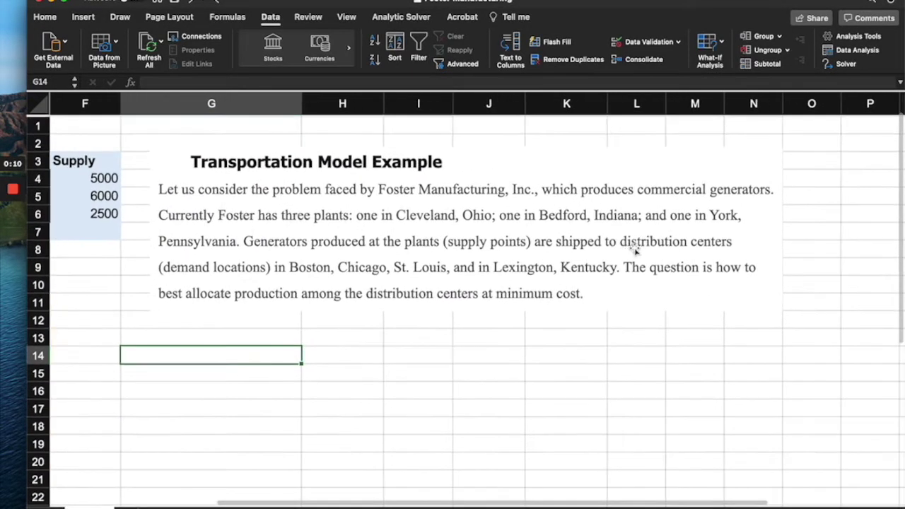
scroll(634, 251, "left", 2)
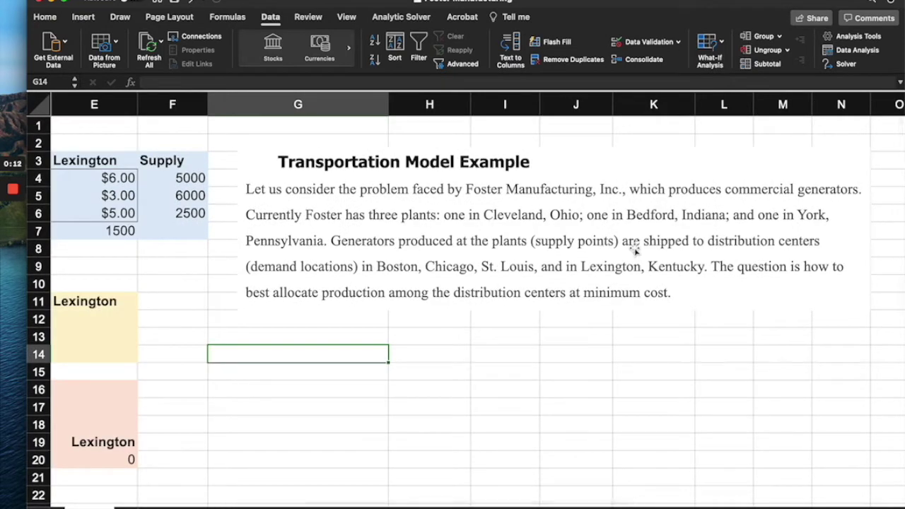
scroll(545, 245, "right", 1)
scroll(545, 246, "right", 4)
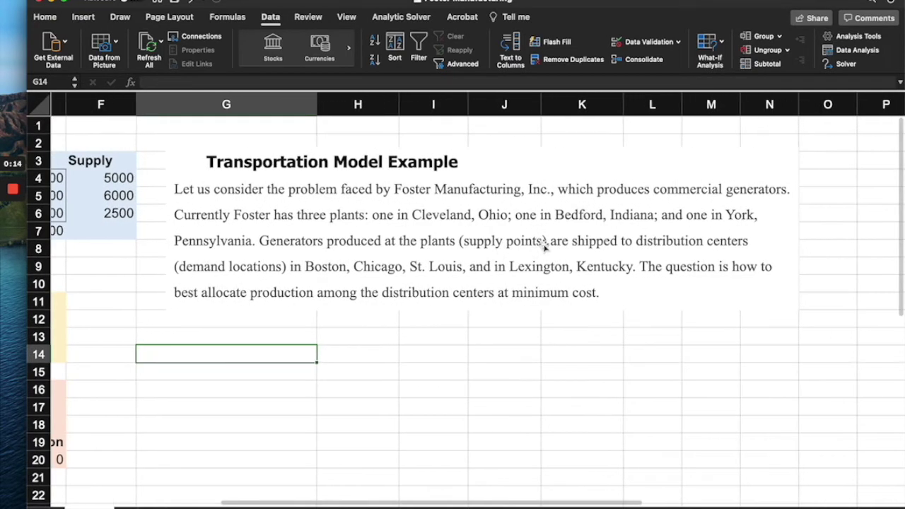
scroll(544, 246, "down", 1)
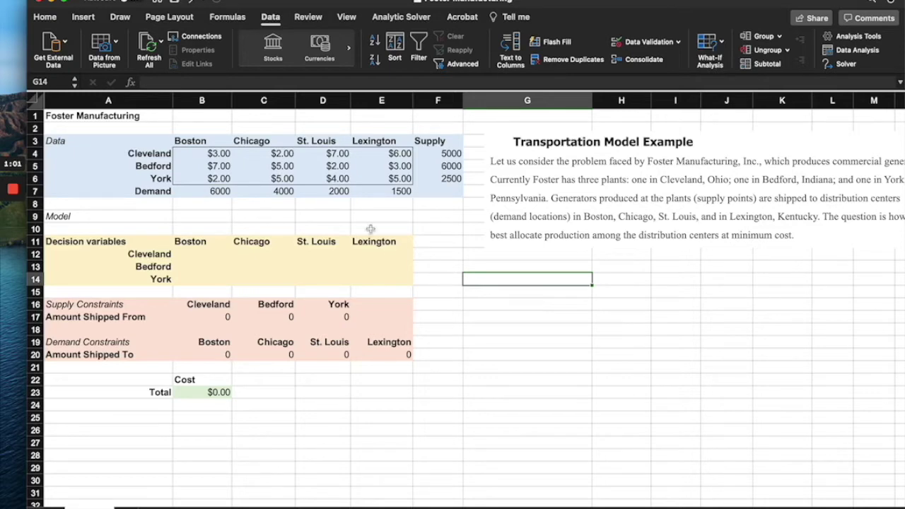
Examine the unit shipping costs in B4:E6 from the Cleveland, Bedford and York plants to each distribution center.
left_click(290, 216)
scroll(247, 220, "up", 3)
scroll(247, 222, "down", 2)
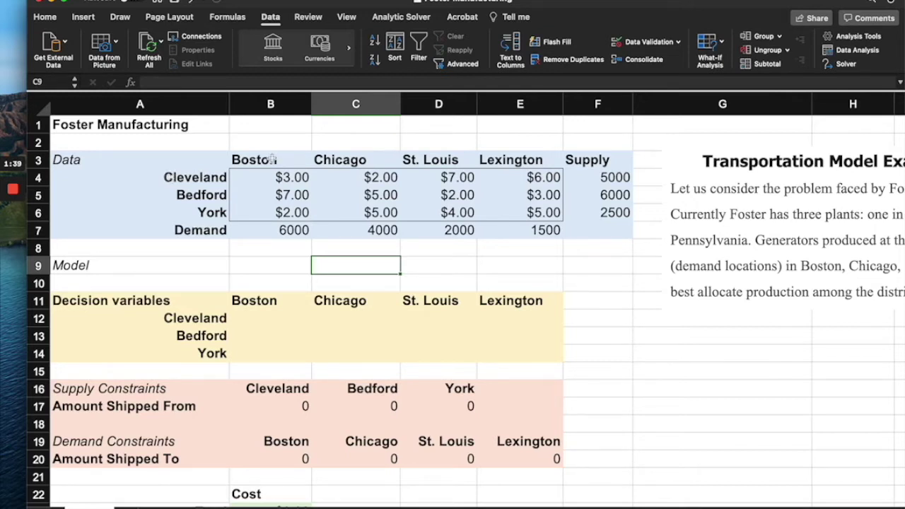
left_click(345, 175)
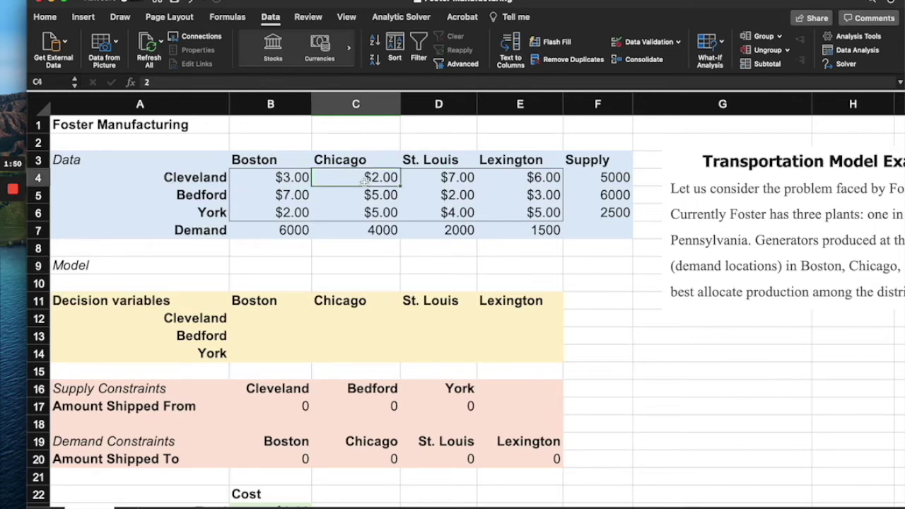
left_click(450, 181)
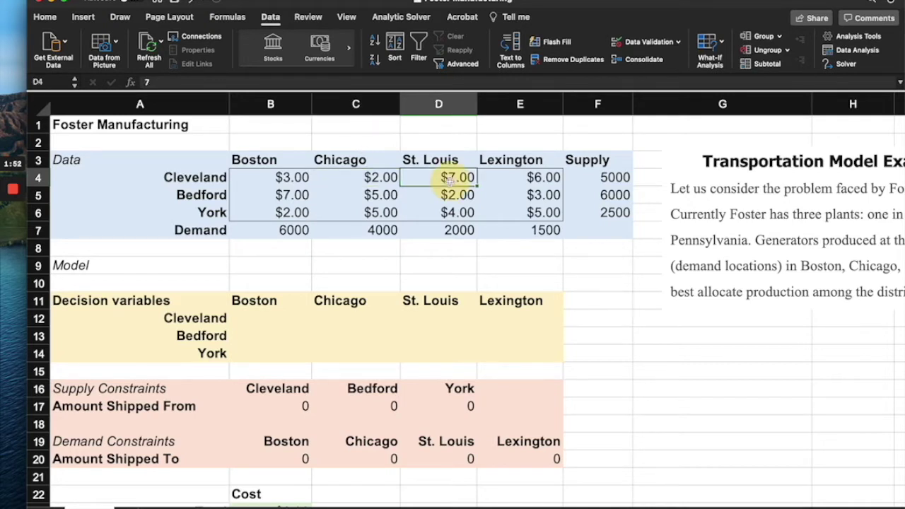
left_click(546, 178)
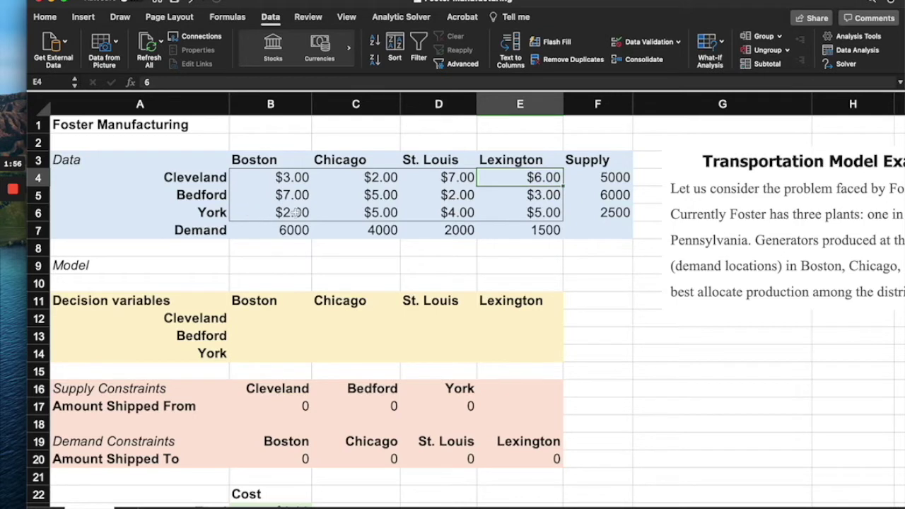
left_click(512, 211)
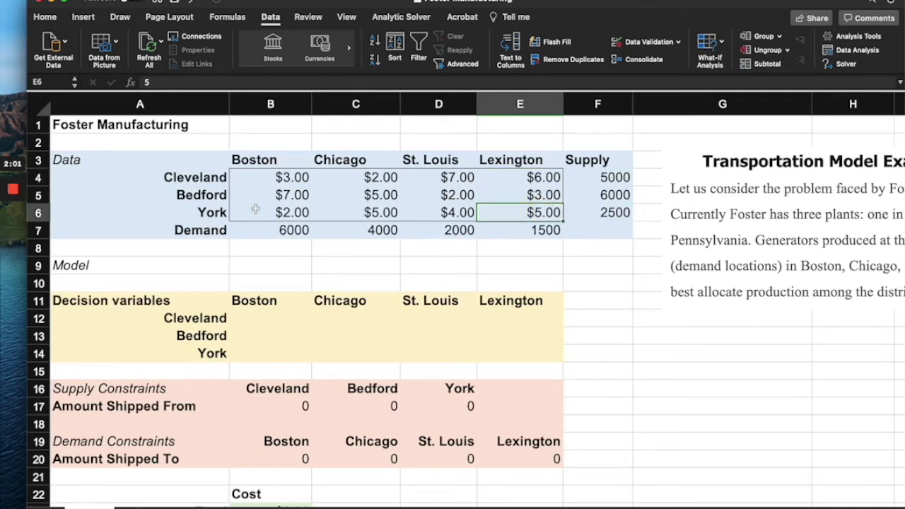
left_click_drag(261, 179, 490, 204)
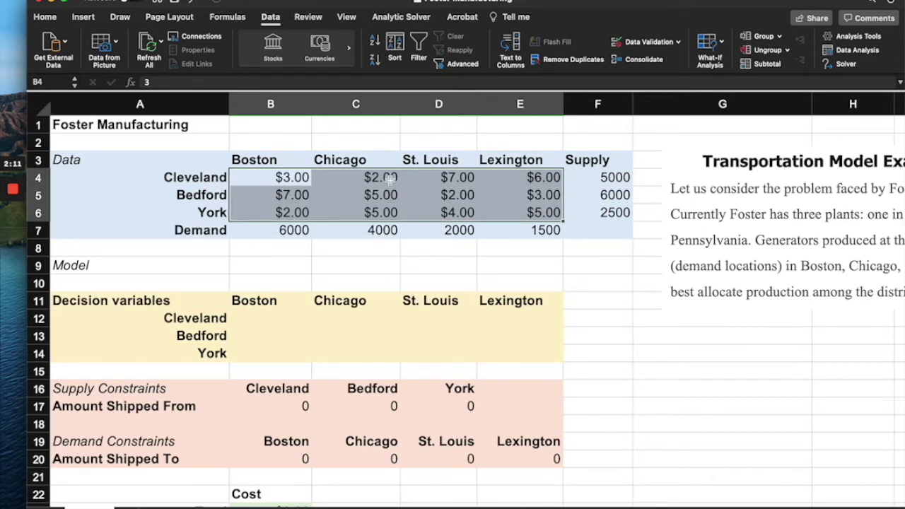
Review the demand in row 7 for Boston, Chicago, St. Louis and Lexington.
left_click(285, 232)
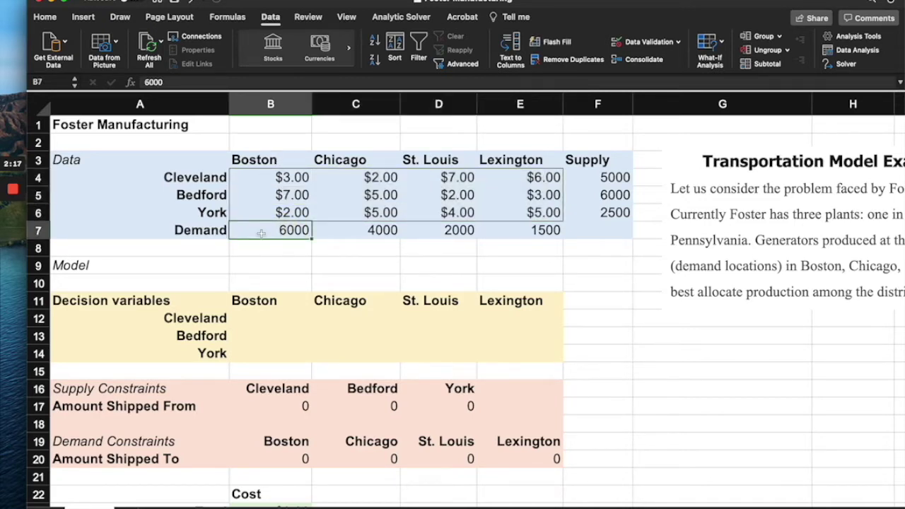
left_click(275, 160)
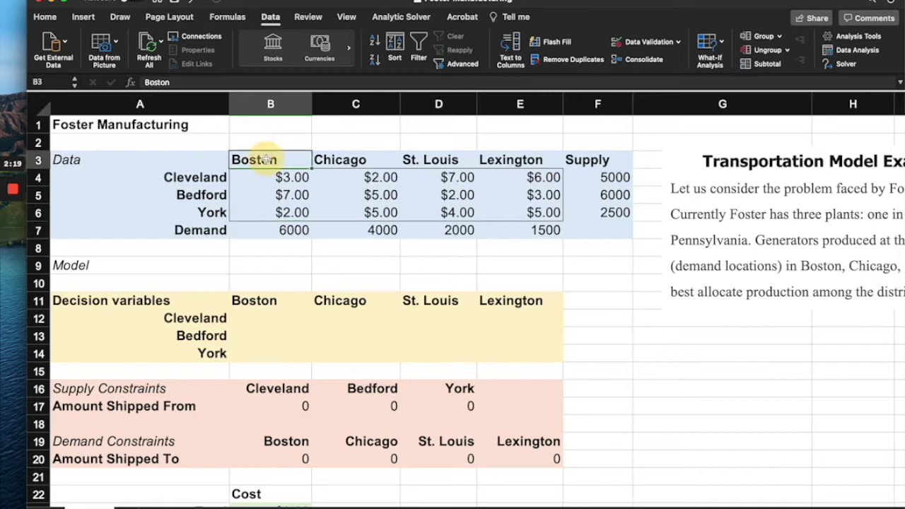
left_click(282, 230)
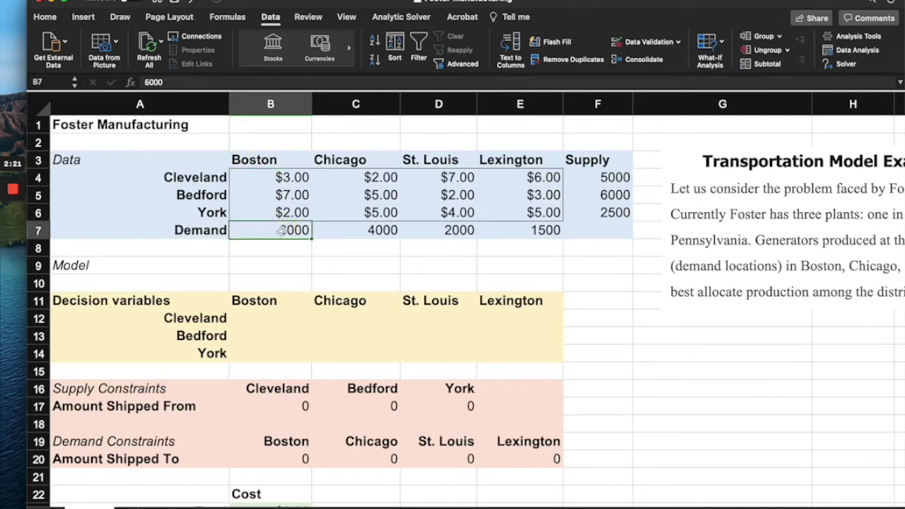
left_click(353, 160)
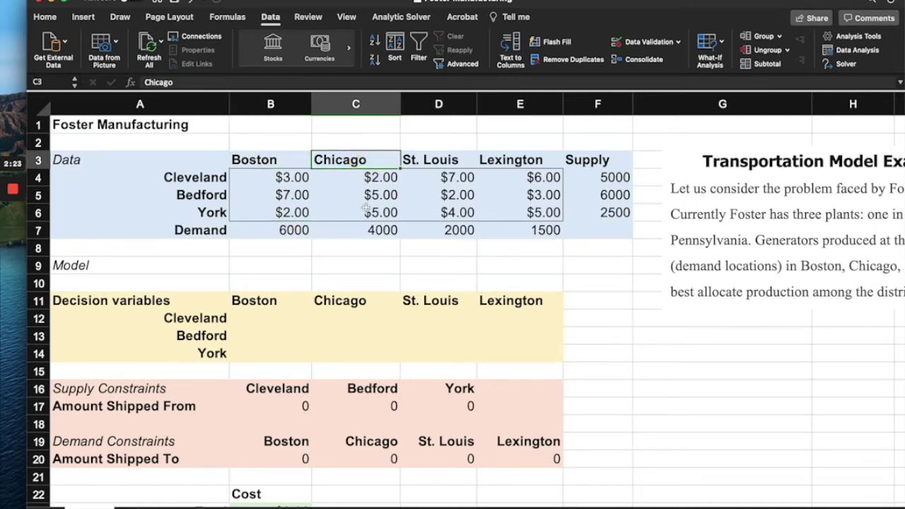
left_click(359, 230)
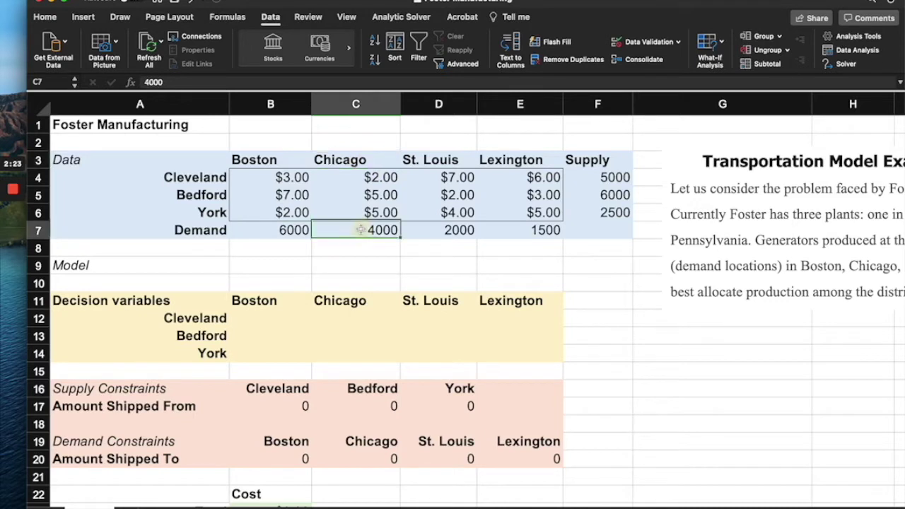
left_click(446, 160)
left_click(447, 230)
left_click(526, 160)
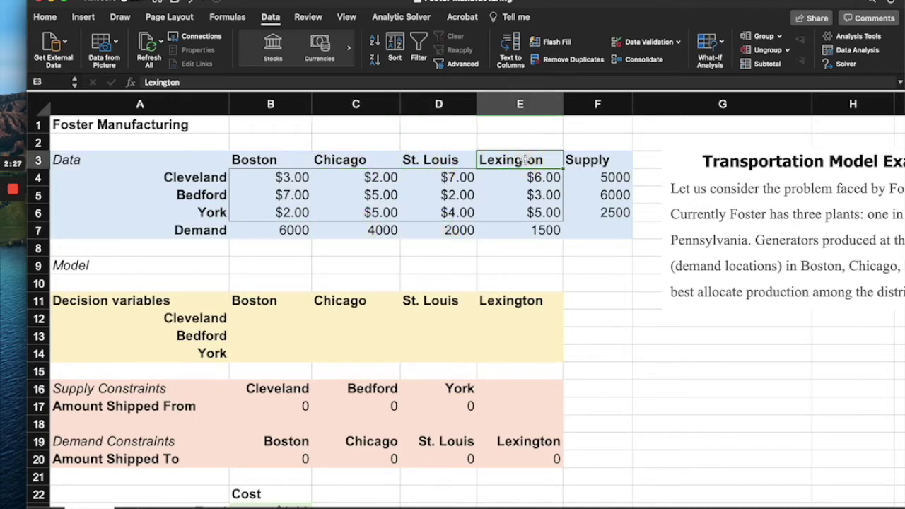
left_click(530, 230)
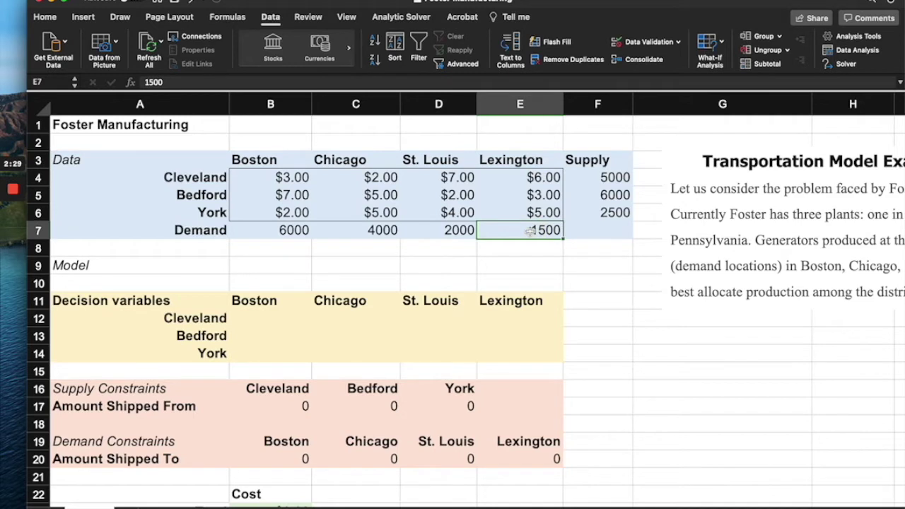
left_click_drag(291, 230, 502, 230)
left_click(385, 244)
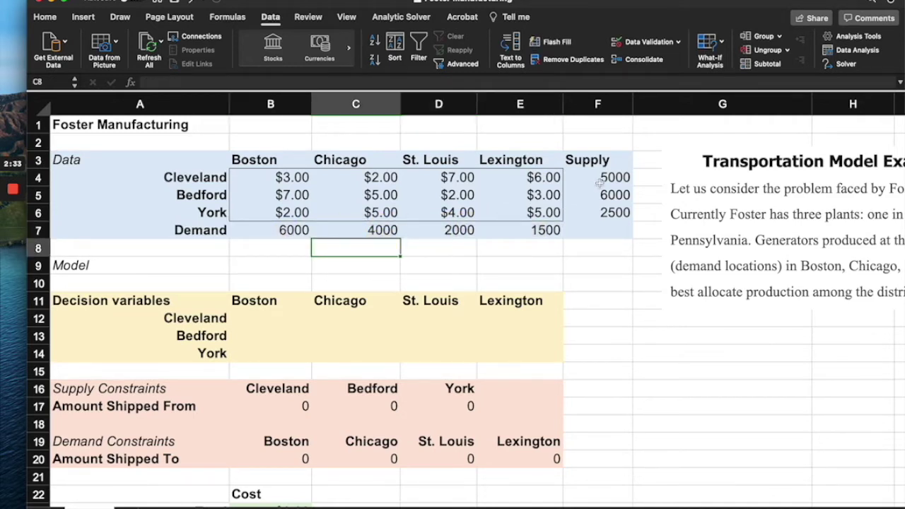
Check the supply in F4:F6 available at the Cleveland, Bedford and York plants.
left_click_drag(599, 181, 598, 212)
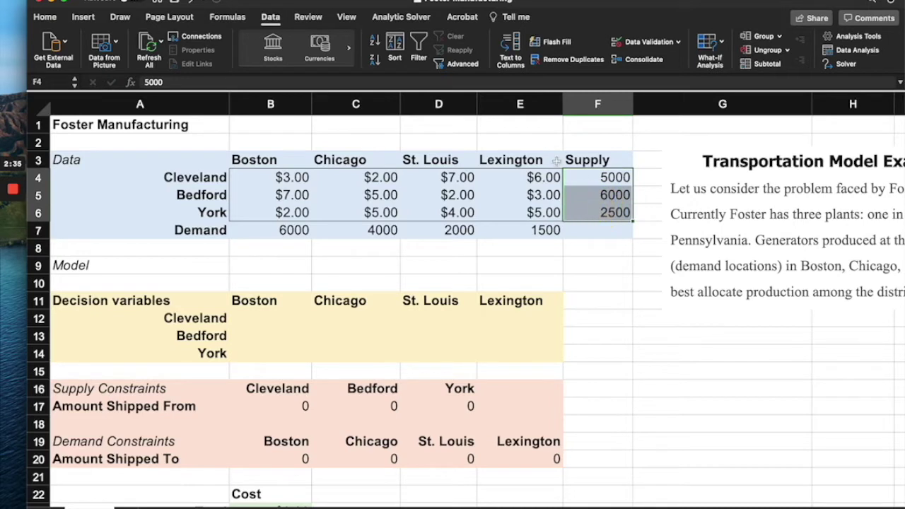
left_click(195, 179)
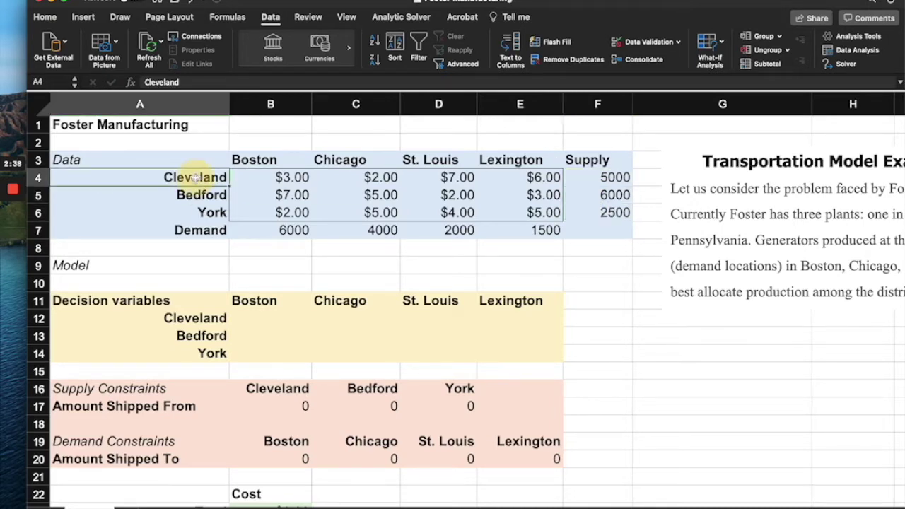
left_click(584, 179)
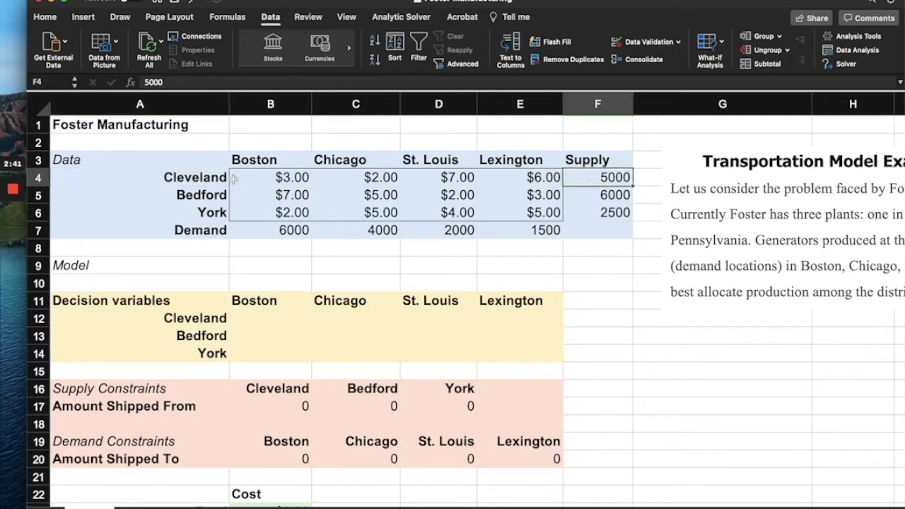
left_click(206, 195)
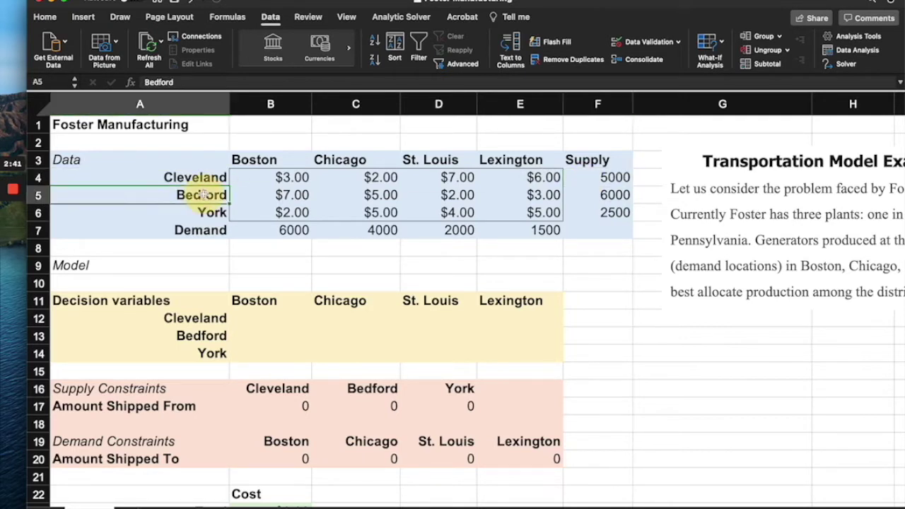
left_click(598, 195)
left_click(216, 212)
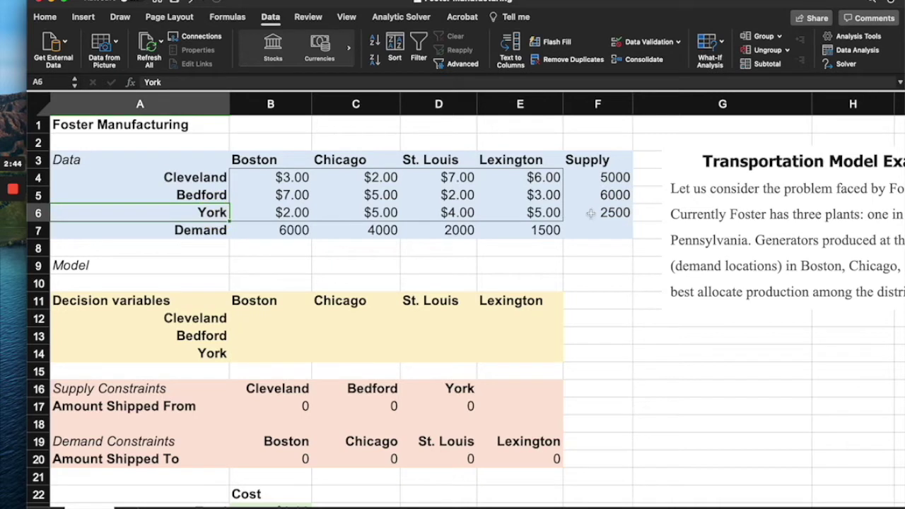
left_click(614, 212)
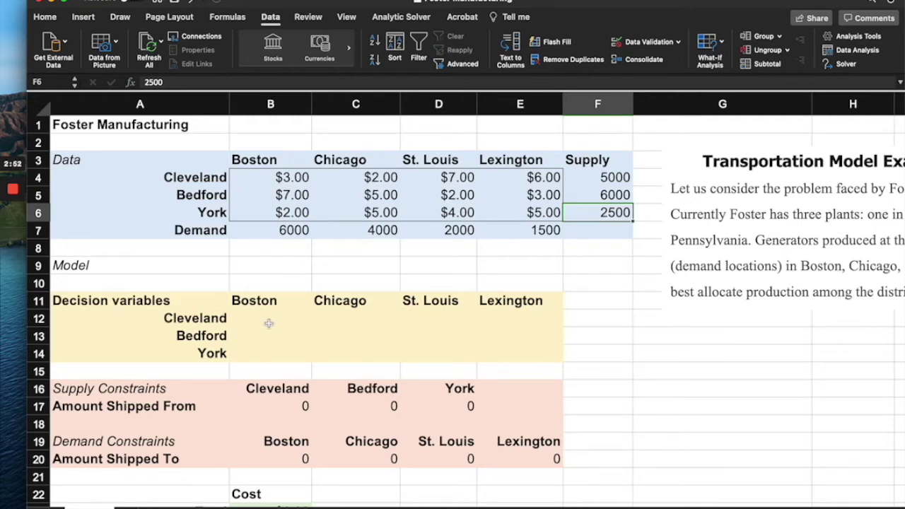
Apply outside borders to the decision variable cells B12:E14, matching the outlined cost block B4:E6.
left_click_drag(266, 318, 515, 347)
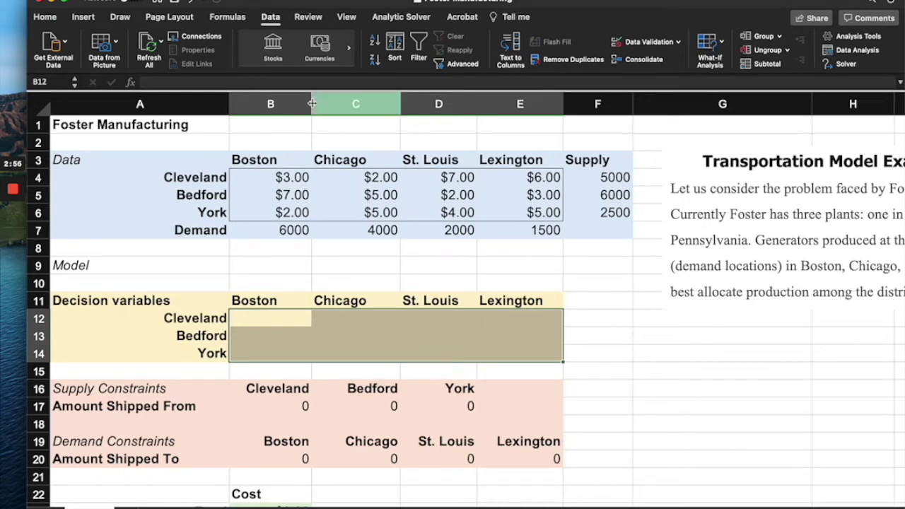
left_click_drag(279, 177, 508, 209)
left_click_drag(255, 317, 495, 355)
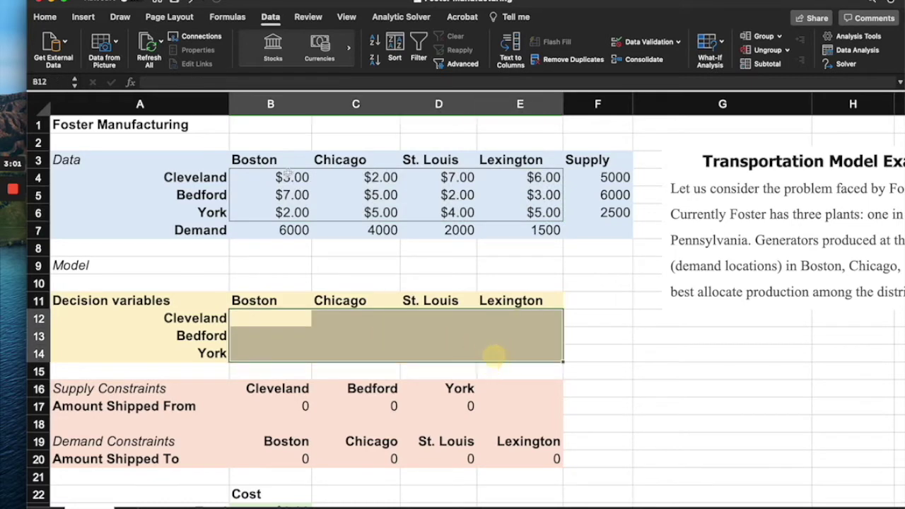
left_click(46, 17)
left_click(182, 59)
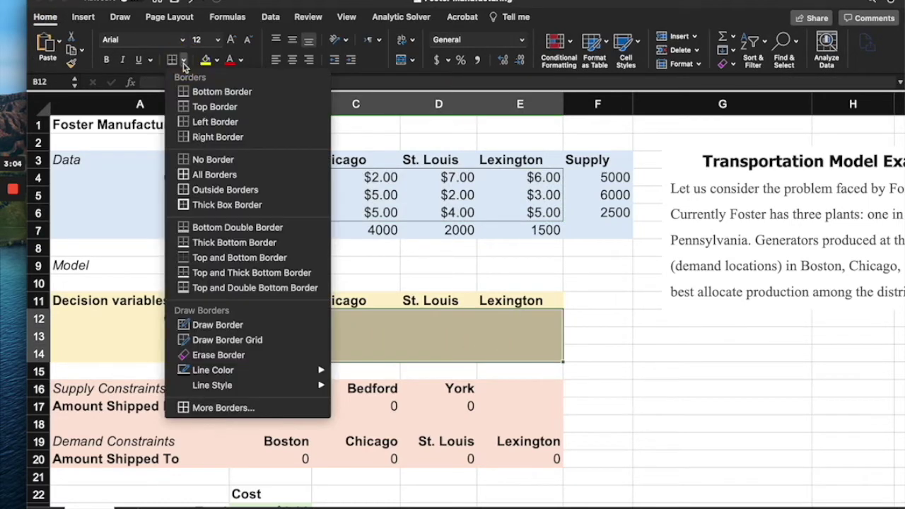
left_click(203, 190)
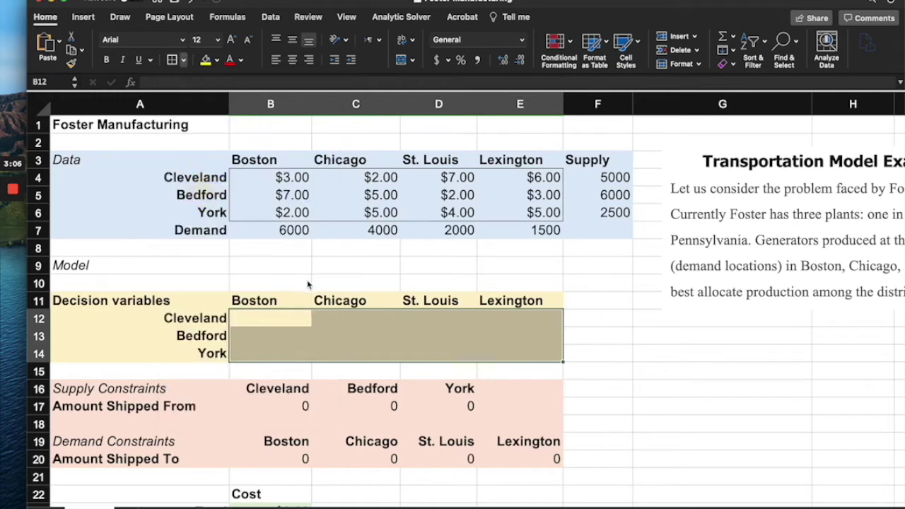
left_click(329, 300)
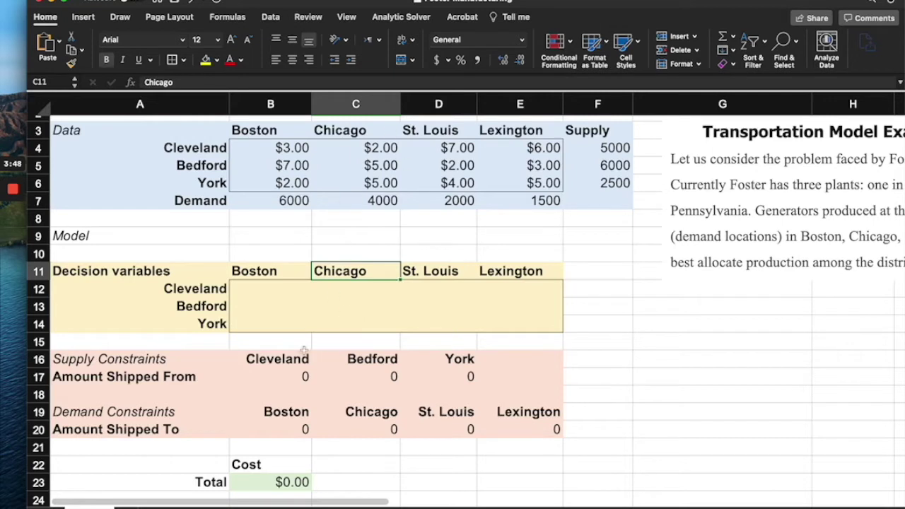
Inspect the total cost formula in B23 to see which cost and decision variable ranges it multiplies.
double_click(272, 486)
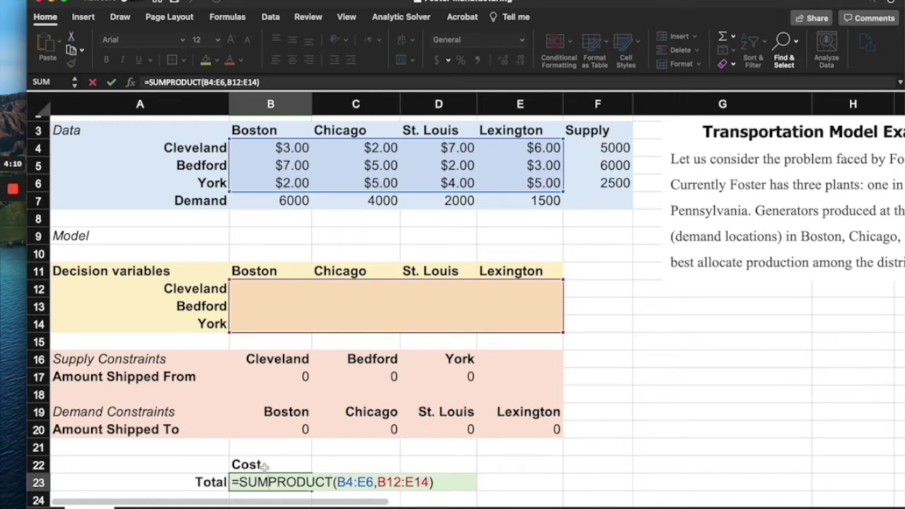
key("Return")
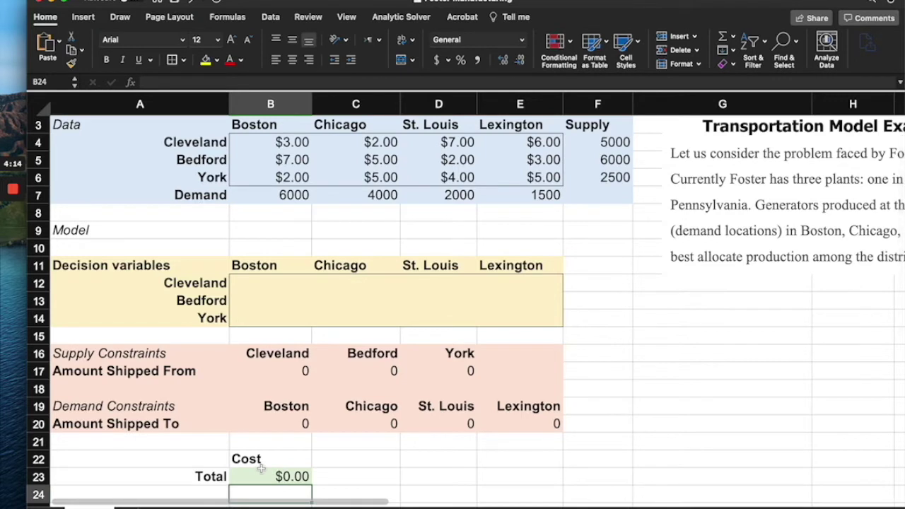
Inspect the Amount Shipped From formulas in B17:D17 for Cleveland, Bedford and York.
left_click(273, 369)
double_click(274, 369)
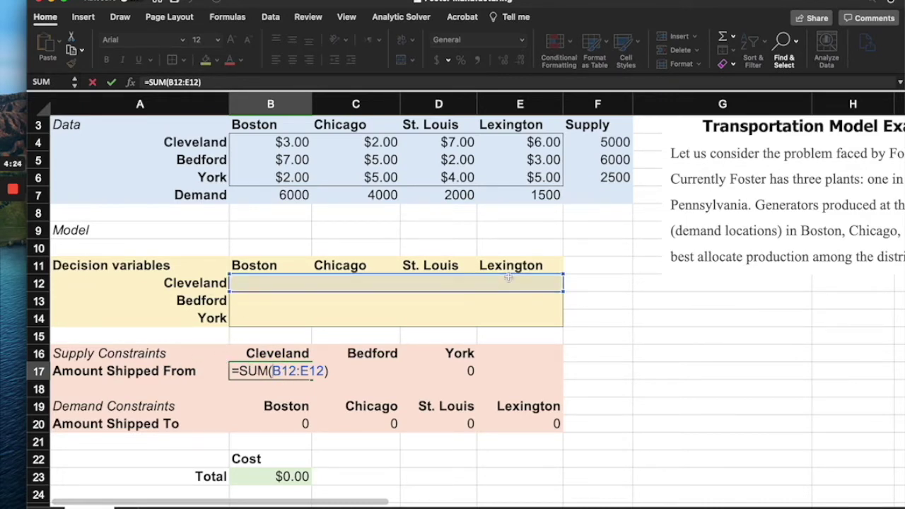
left_click(372, 367)
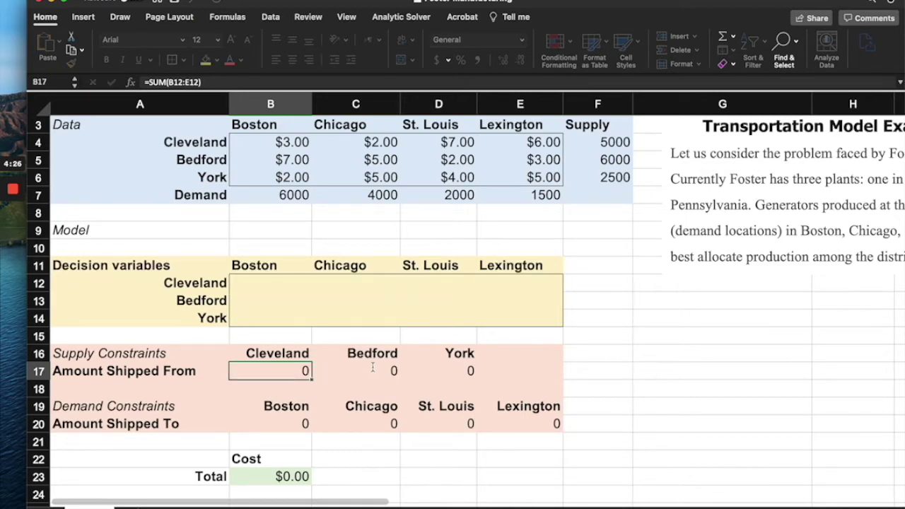
type("=SUM(B13:E13)")
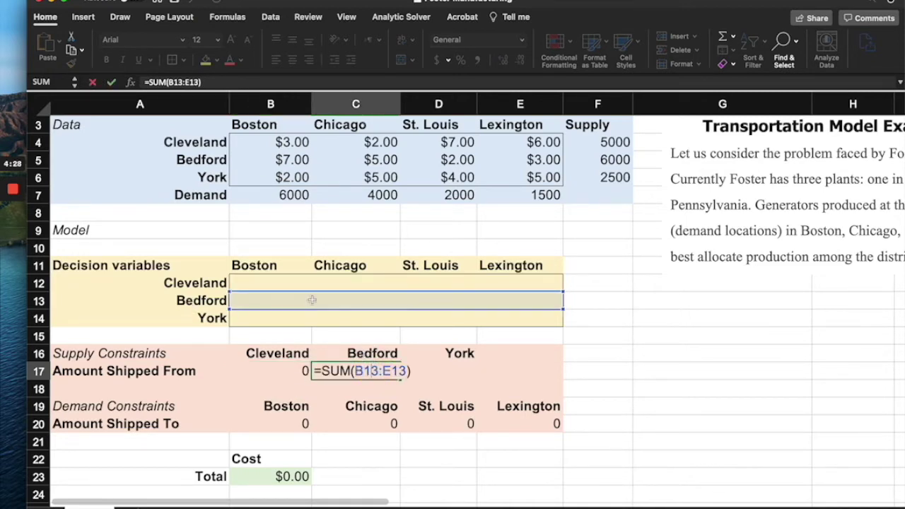
key("Return")
double_click(449, 366)
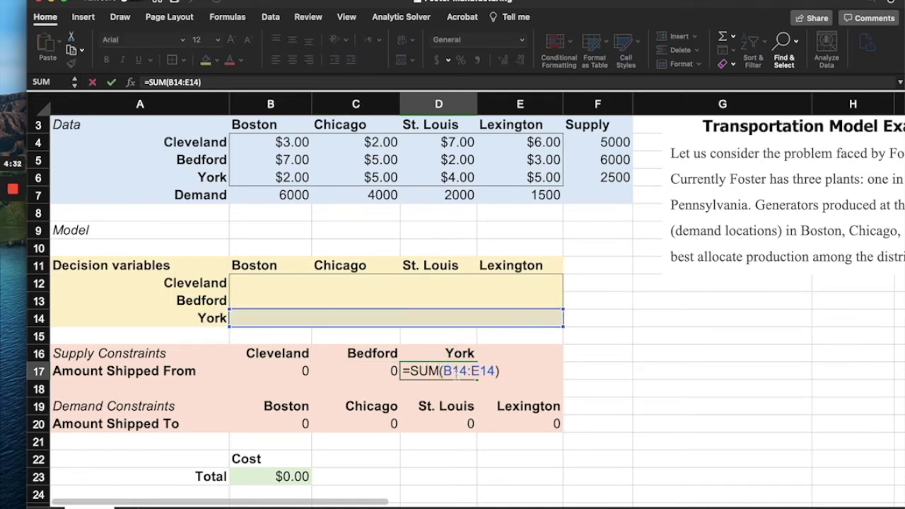
key("Return")
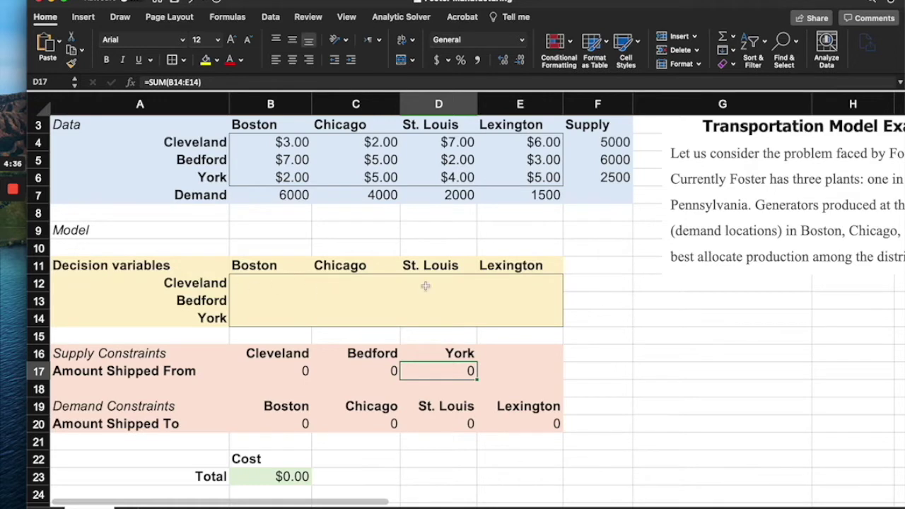
Review each plant's supply constraint label and amount shipped in B16:D17.
left_click_drag(280, 350, 289, 369)
left_click(361, 357)
mouse_move(361, 357)
left_mouse_down()
mouse_move(369, 364)
mouse_move(367, 353)
left_mouse_up()
left_click_drag(446, 353, 446, 367)
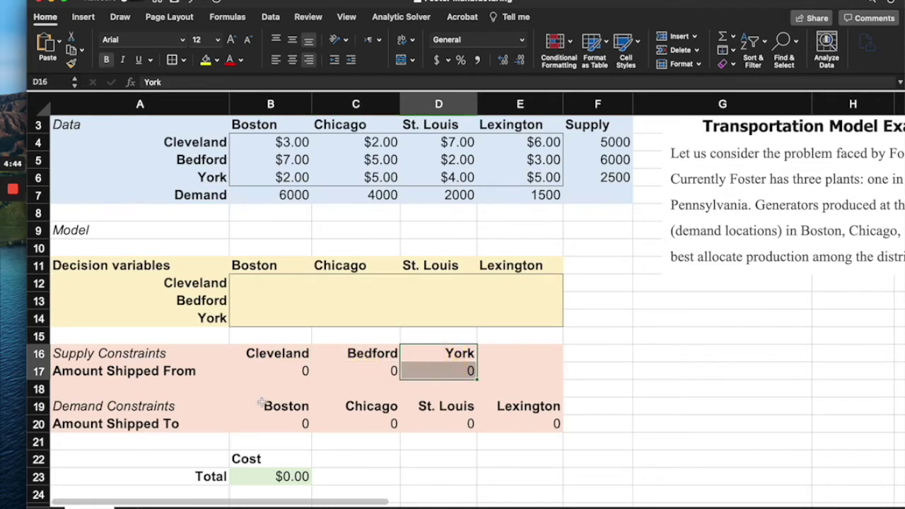
Inspect the Amount Shipped To formulas in B20:E20 for Boston, Chicago, St. Louis and Lexington.
left_click_drag(271, 405, 275, 417)
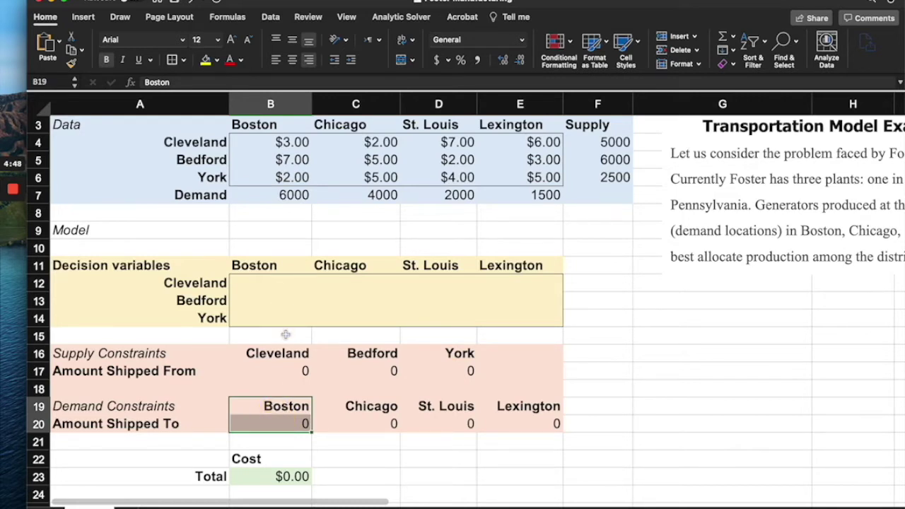
key("super+shift+t")
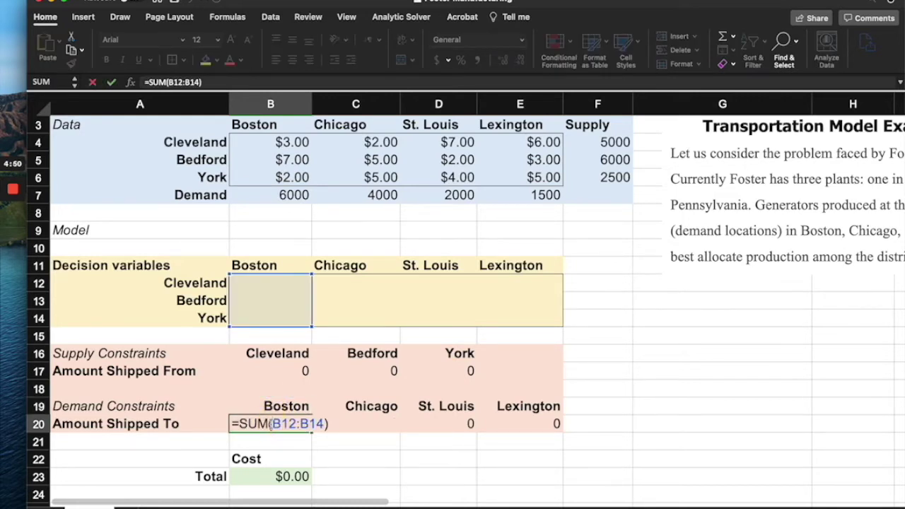
key("Return")
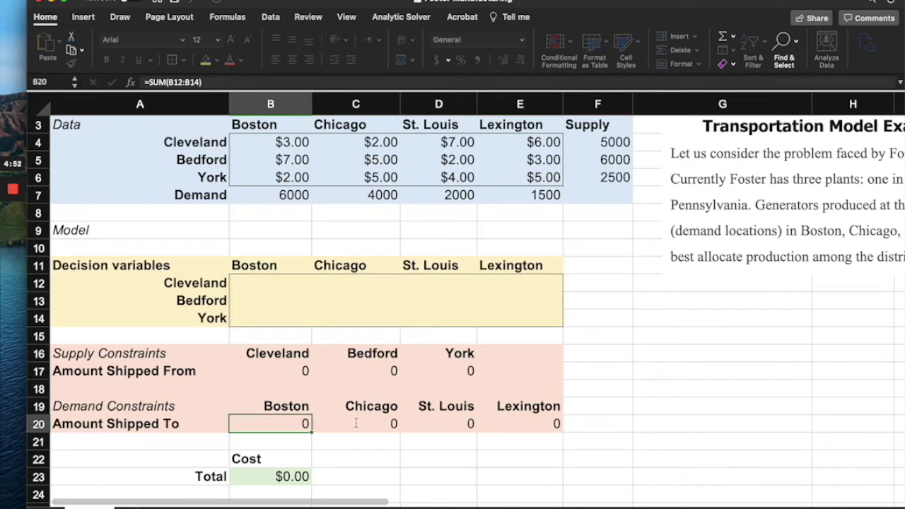
left_click(356, 424)
key("super+shift+t")
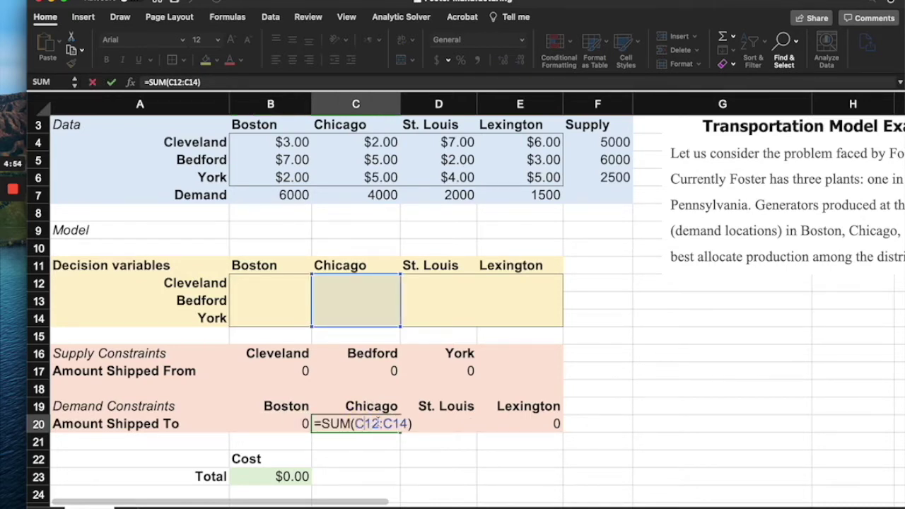
key("Return")
left_click(438, 424)
key("super+shift+t")
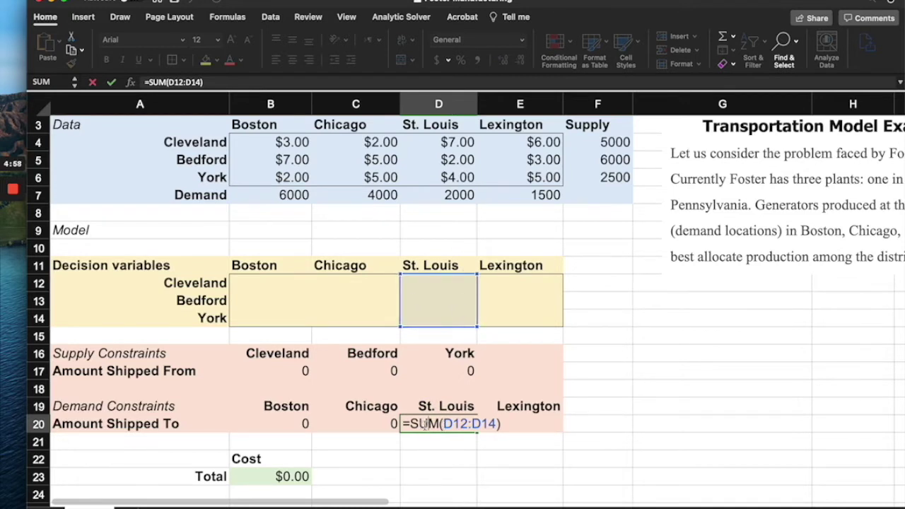
key("Return")
left_click(544, 424)
key("super+shift+t")
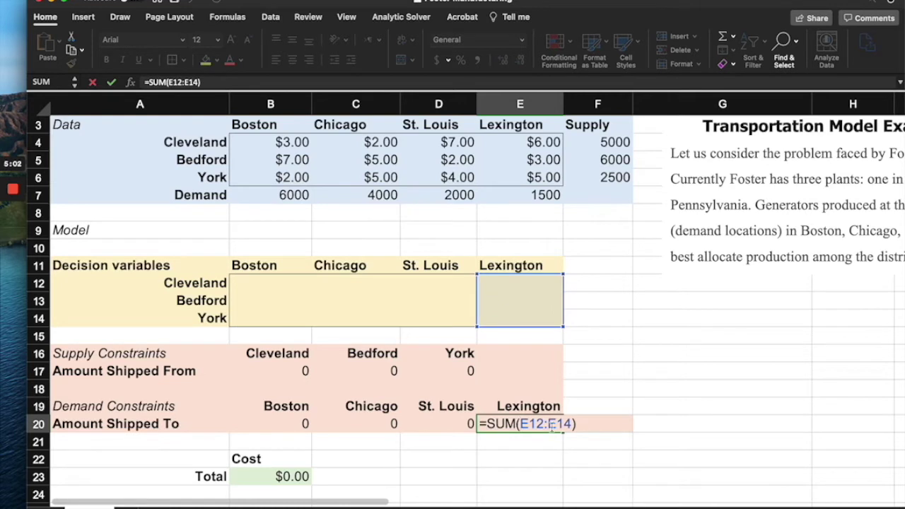
key("Return")
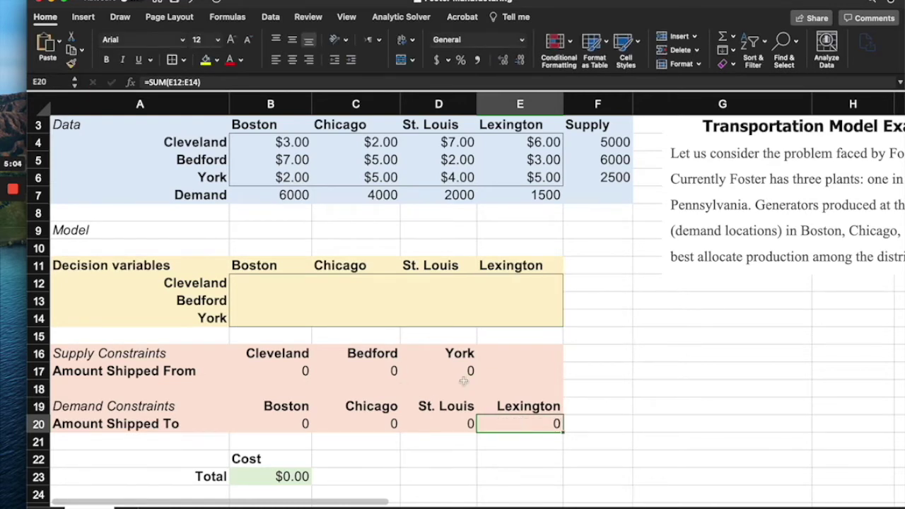
Open the Solver parameters for the transportation model.
scroll(292, 419, "up", 1)
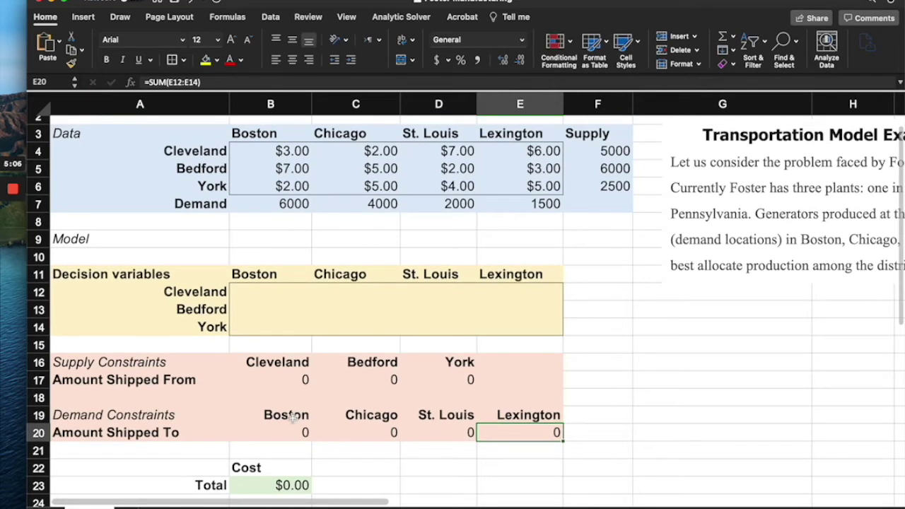
scroll(292, 418, "up", 2)
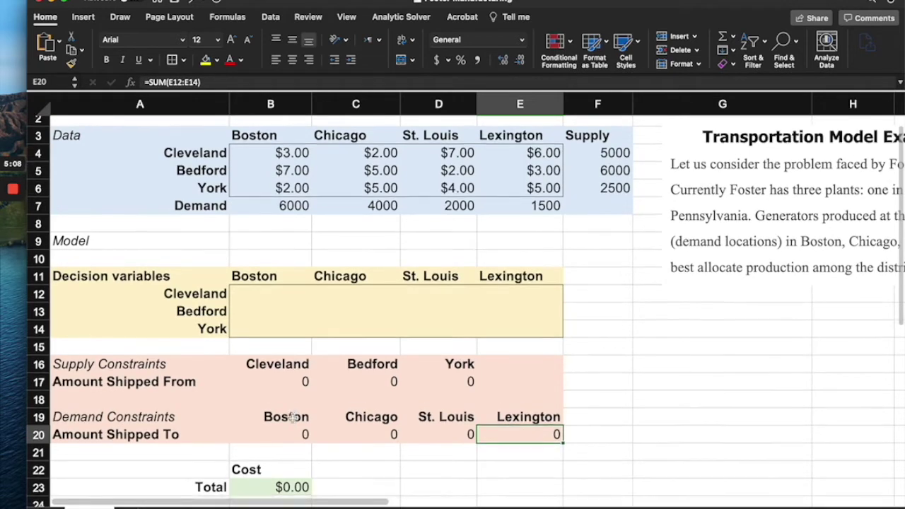
scroll(293, 422, "down", 2)
left_click(340, 461)
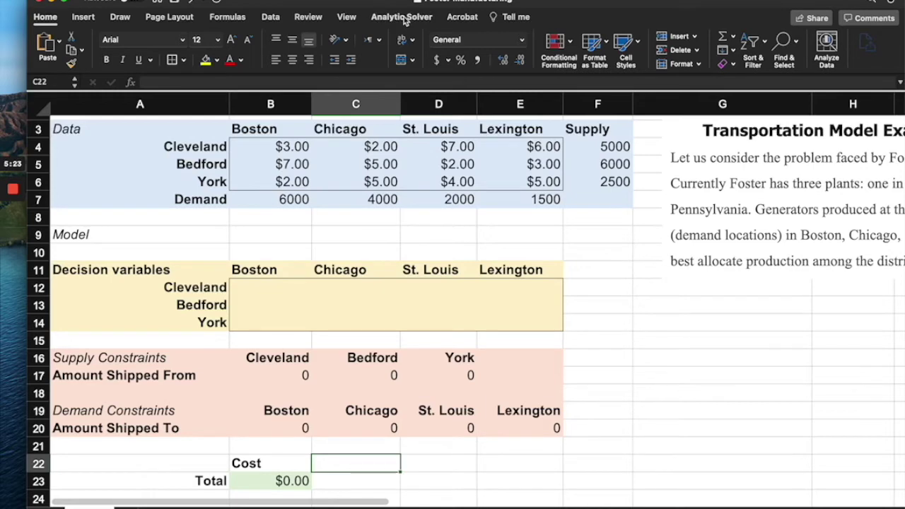
left_click(276, 17)
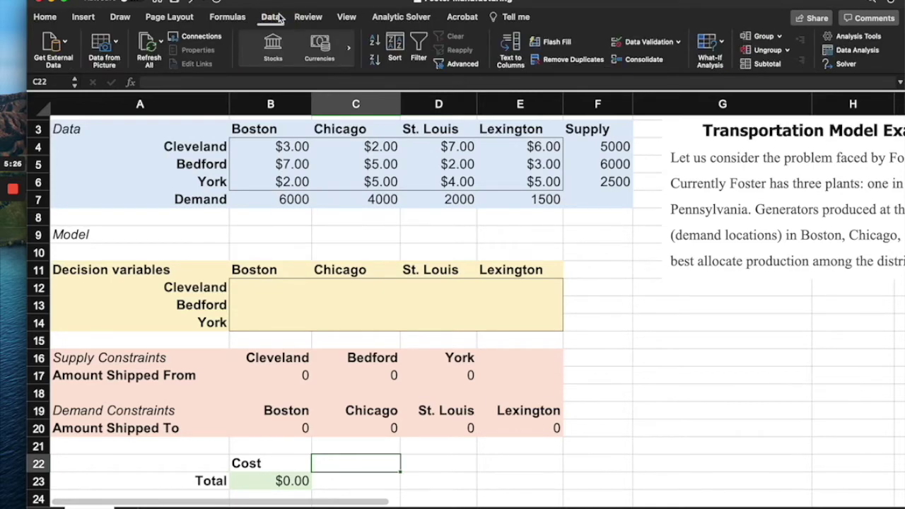
left_click(851, 65)
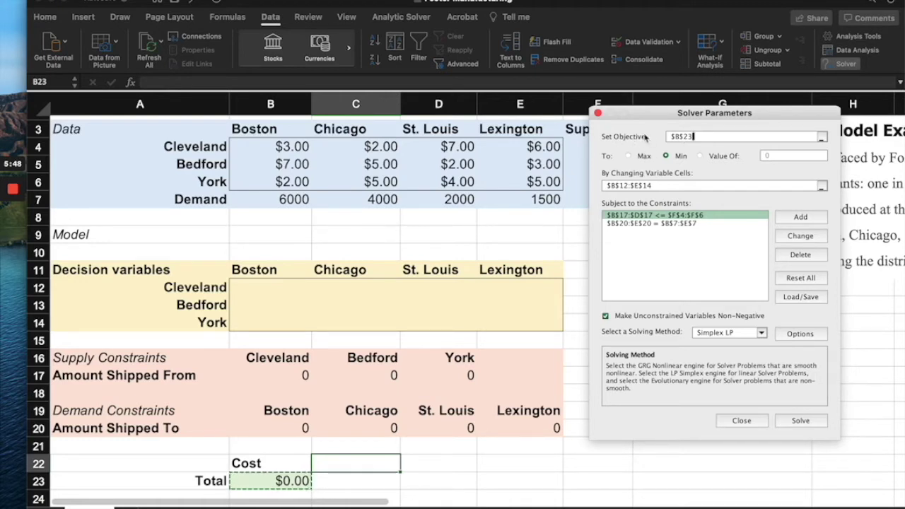
Check that Solver minimizes the total cost in B23 by changing the decision variable cells B12:E14.
left_click(679, 159)
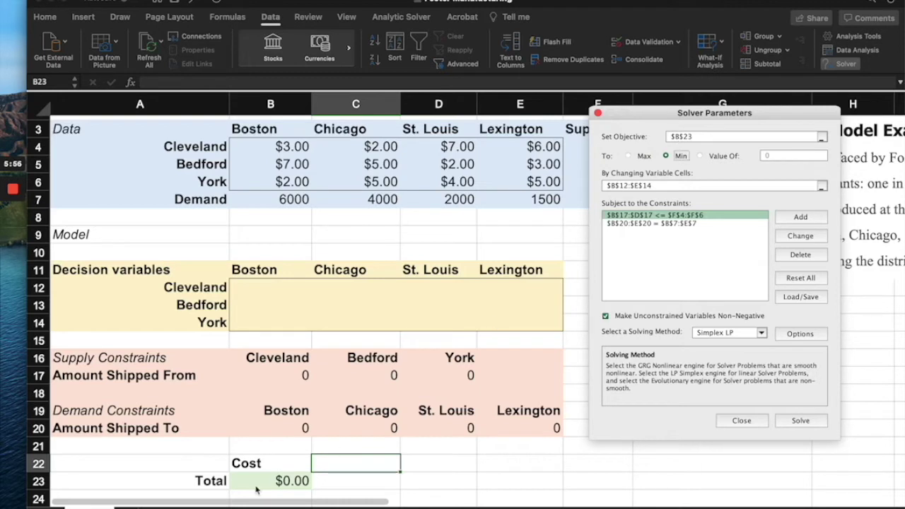
left_click(689, 137)
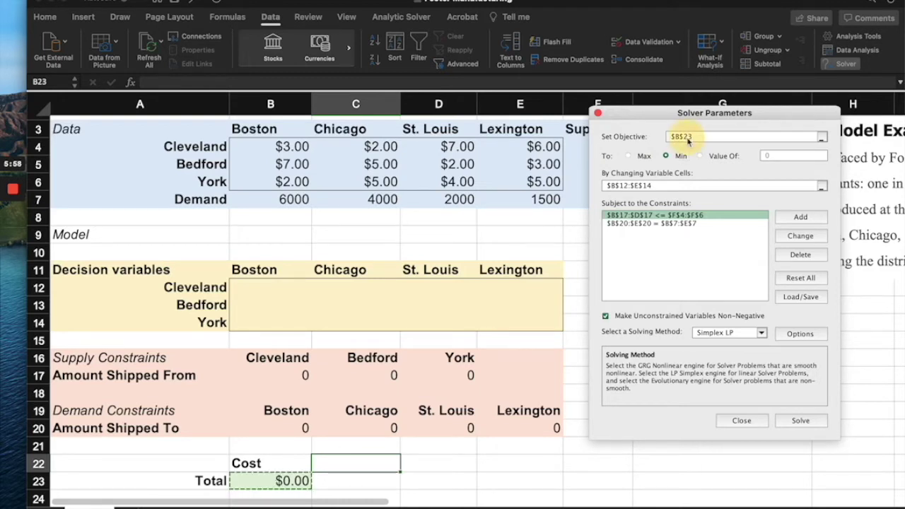
left_click(265, 479)
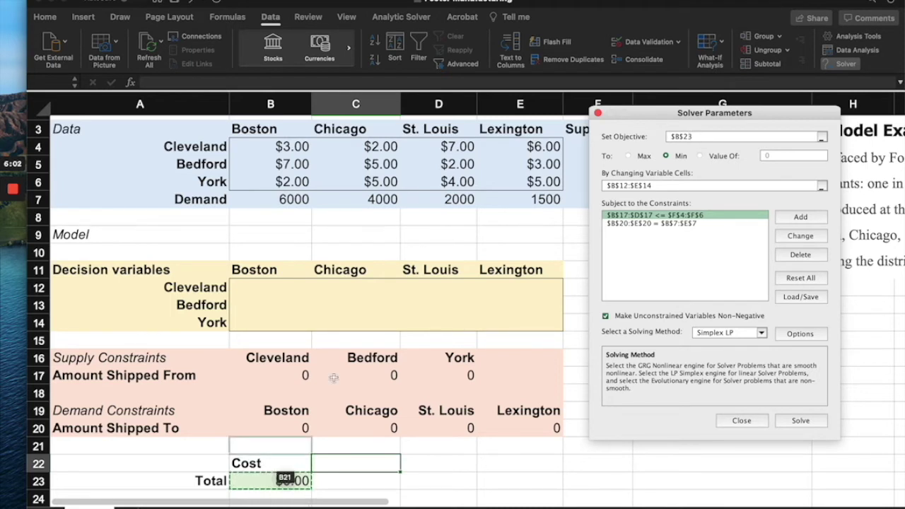
key("F8")
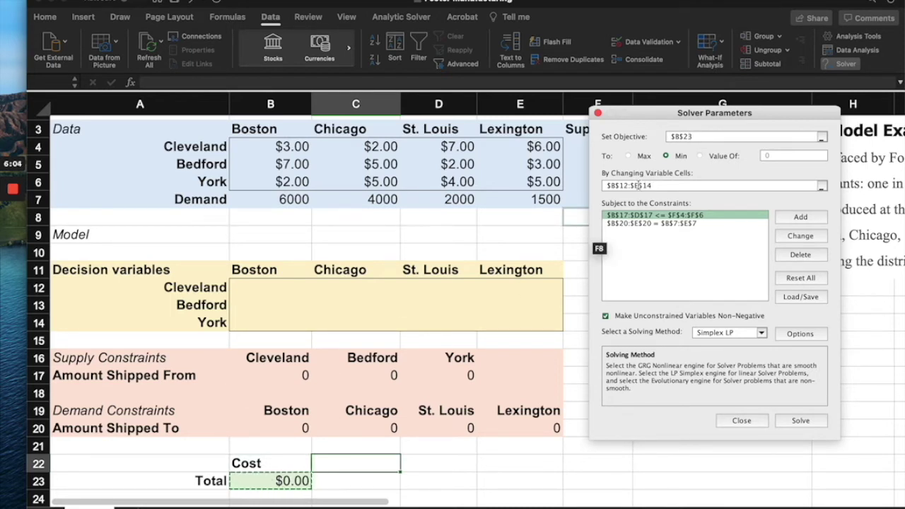
left_click(640, 185)
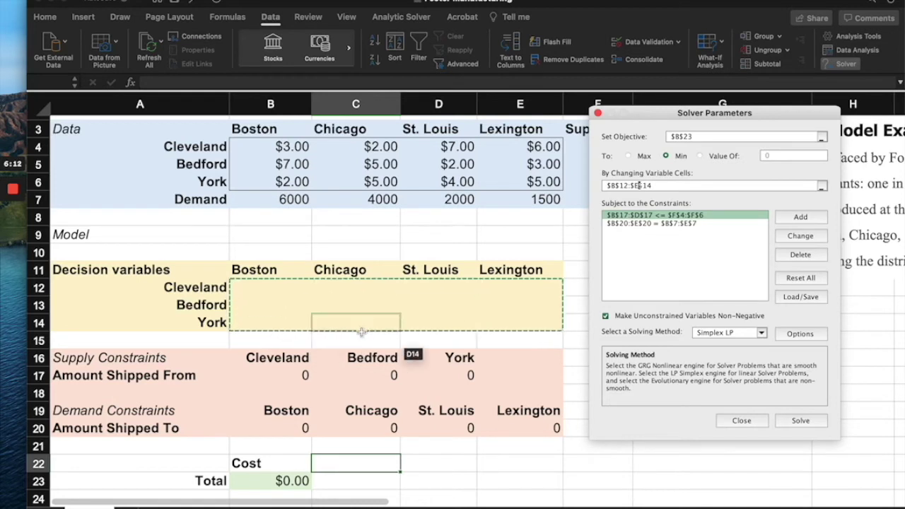
left_click(679, 136)
left_click(264, 483)
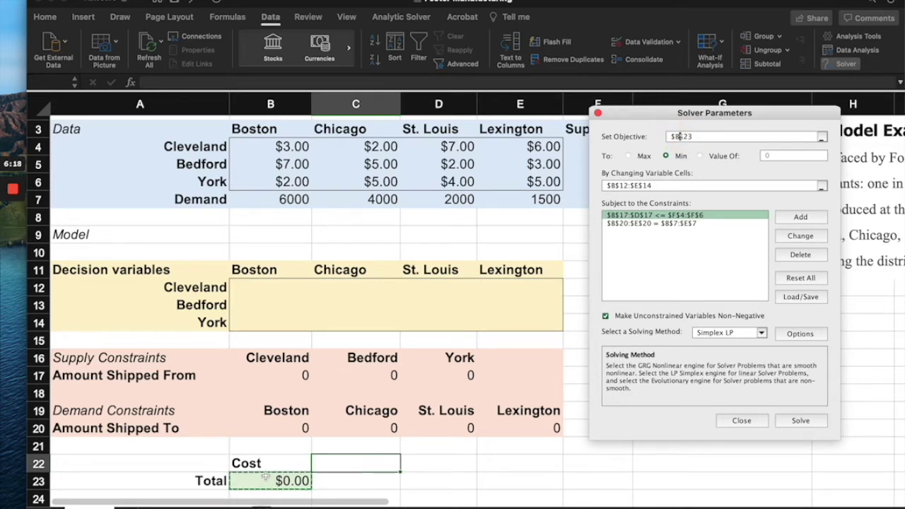
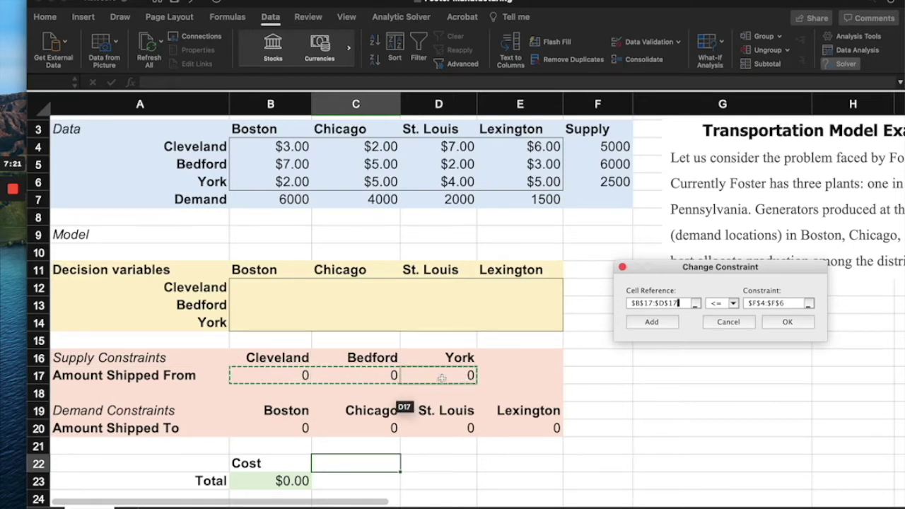
Review both references of the supply constraint B17:D17 <= F4:F6 and accept it as is.
left_click(728, 303)
left_click(769, 302)
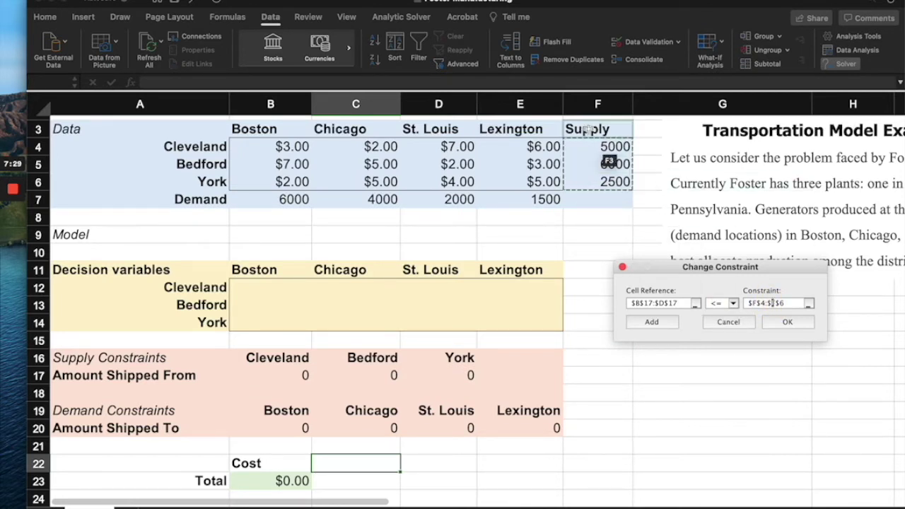
left_click(675, 302)
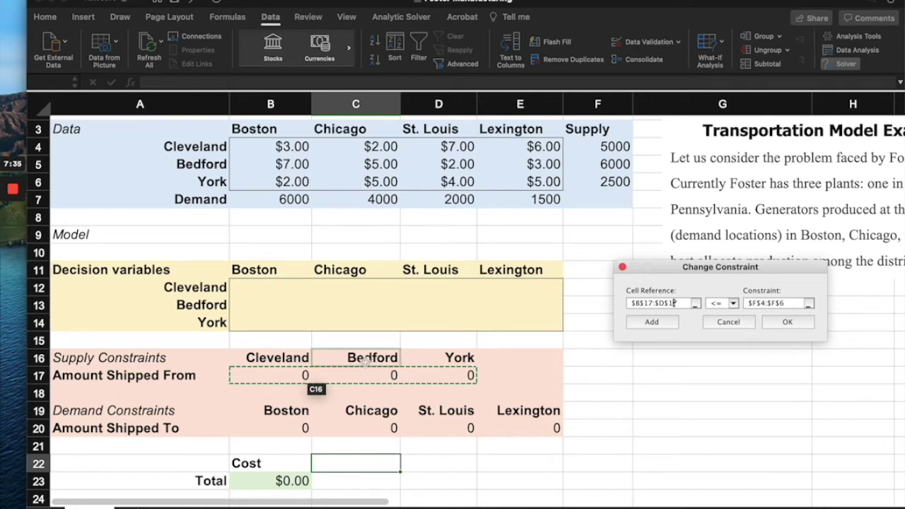
left_click(750, 302)
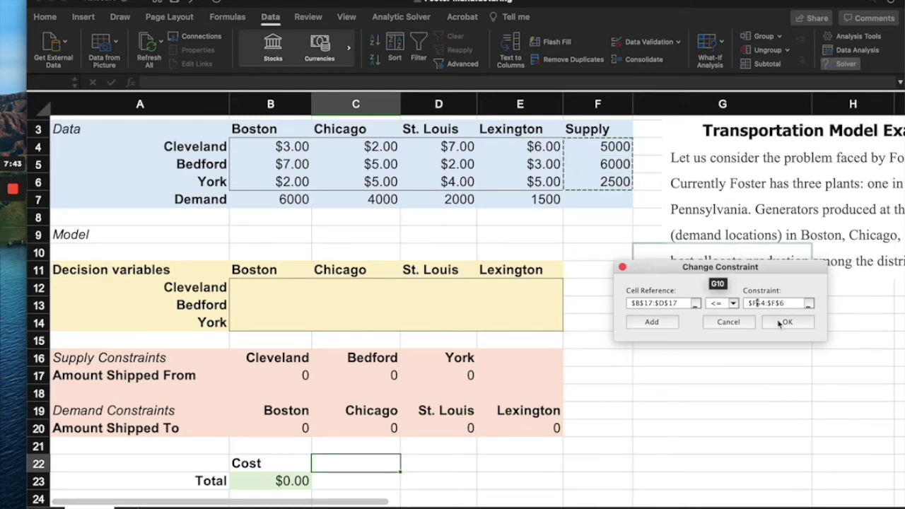
left_click(785, 322)
Open the demand constraint B20:E20 = B7:E7, review both of its references and accept it as is.
left_click(728, 205)
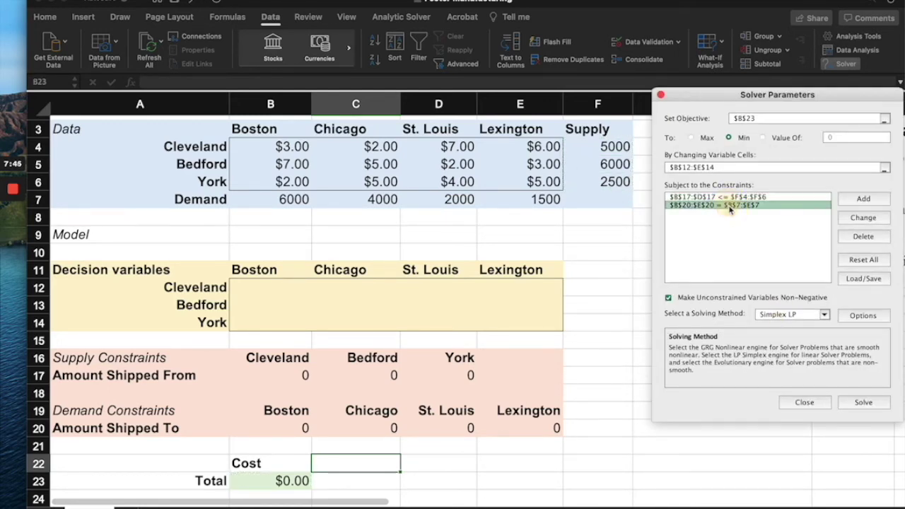
left_click(863, 218)
left_click_drag(740, 224, 654, 275)
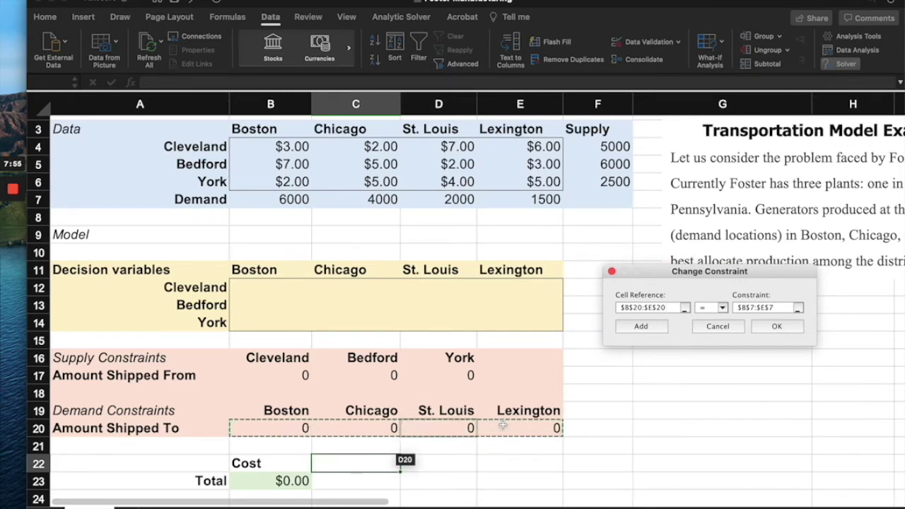
left_click(739, 307)
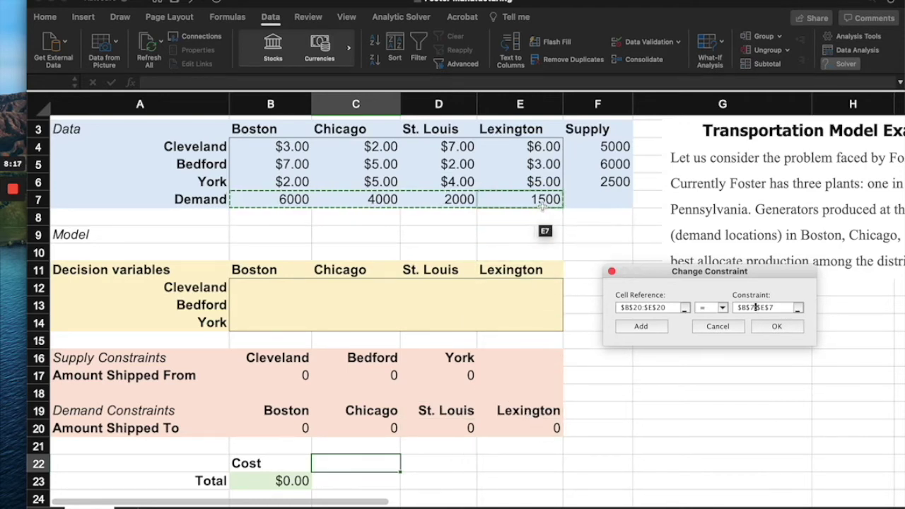
left_click(777, 327)
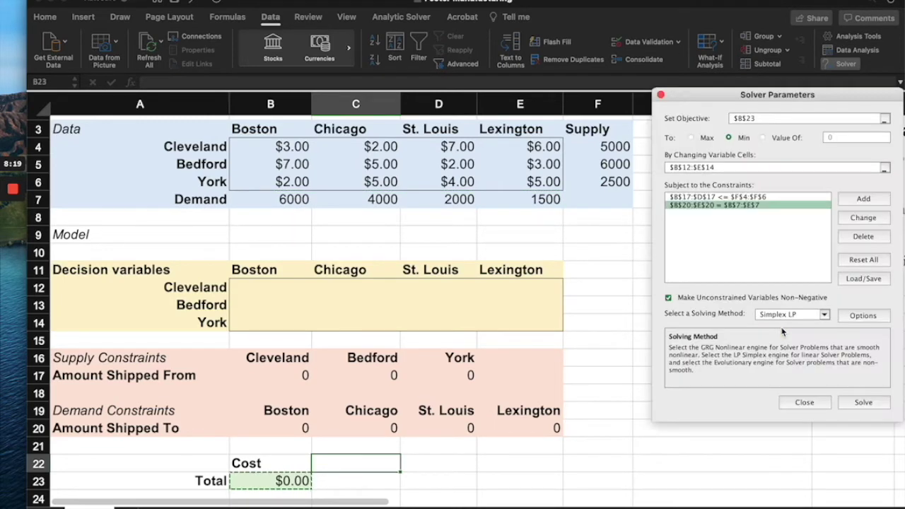
left_click_drag(801, 94, 764, 110)
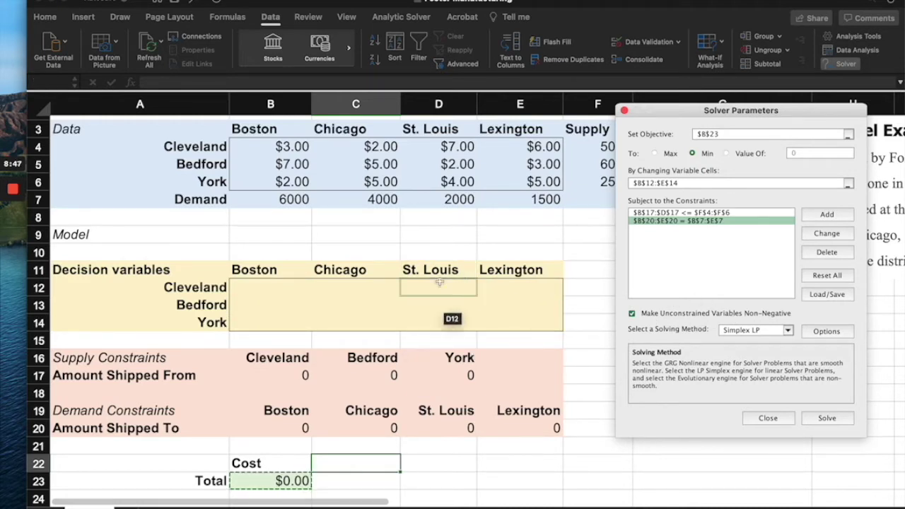
Solve the transportation model with Simplex LP and keep the Solver solution.
left_click(825, 419)
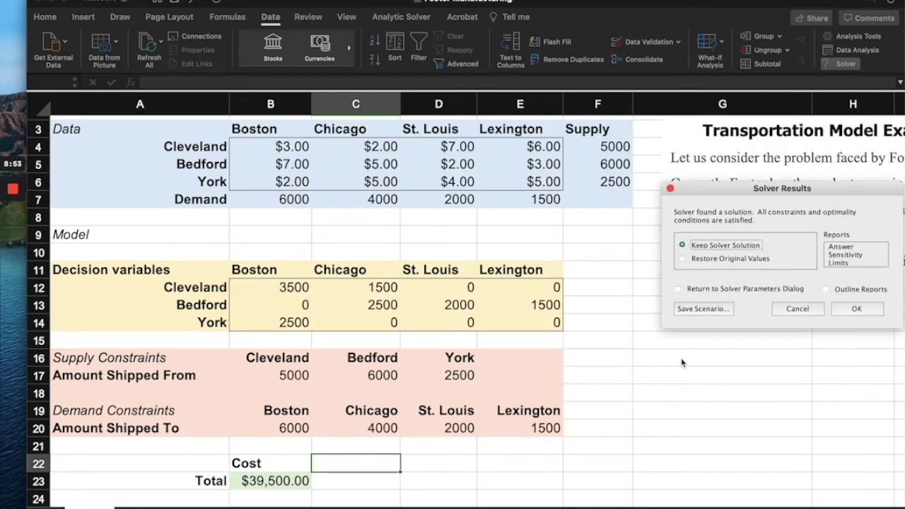
left_click_drag(734, 190, 673, 220)
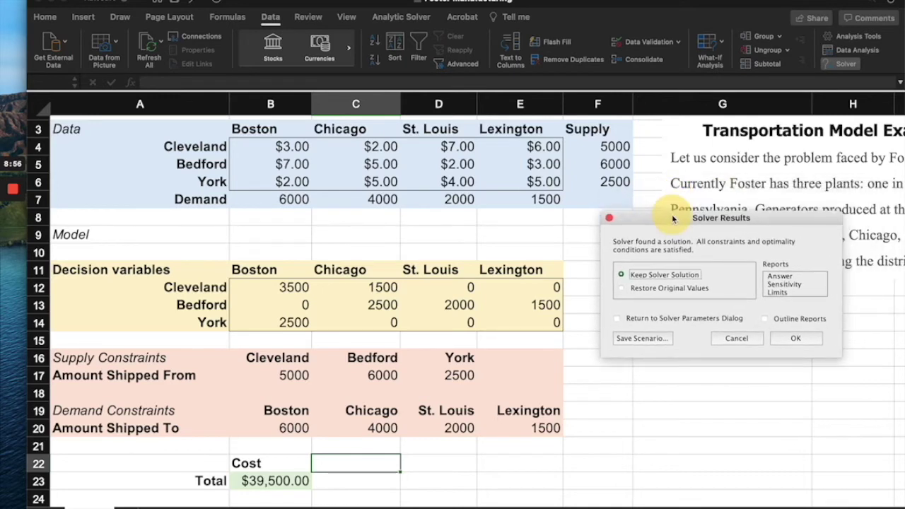
left_click(796, 339)
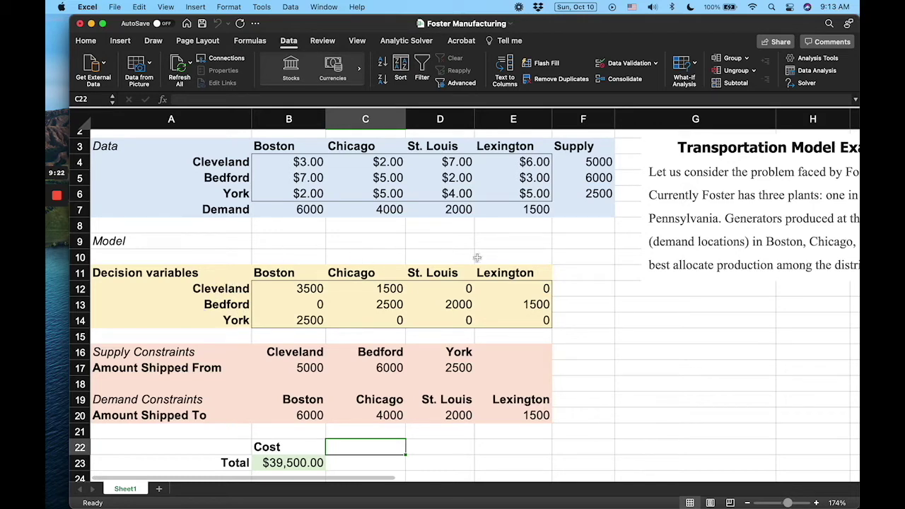
Examine the solved shipping quantities from Cleveland, Bedford and York to the distribution centers in B12:E14.
left_click(275, 288)
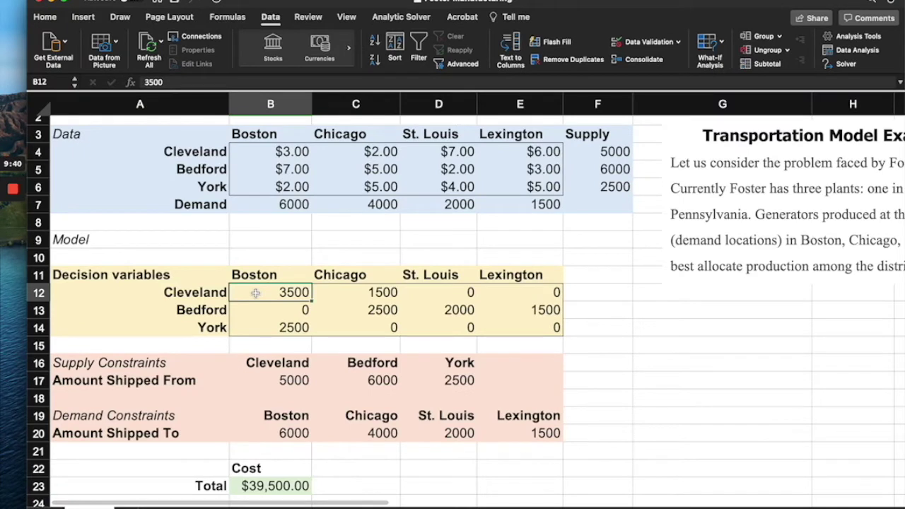
left_click(204, 309)
left_click(267, 311)
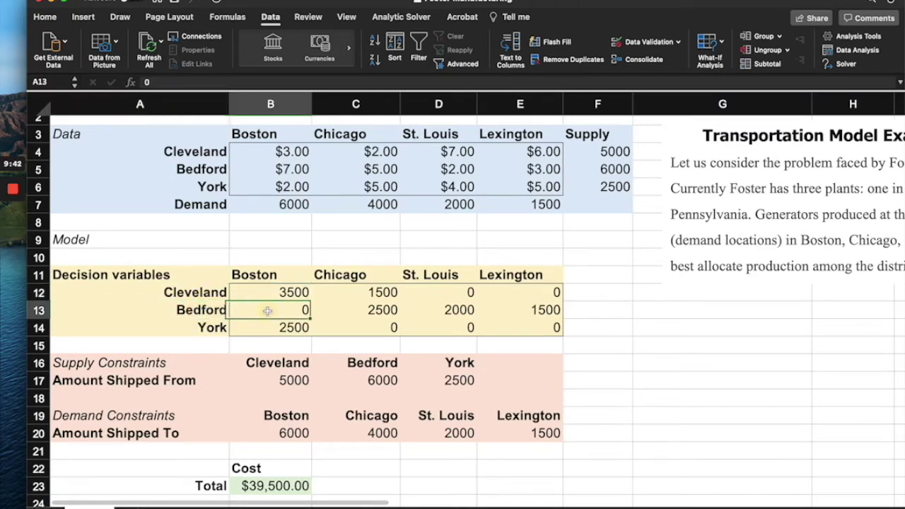
left_click(268, 274)
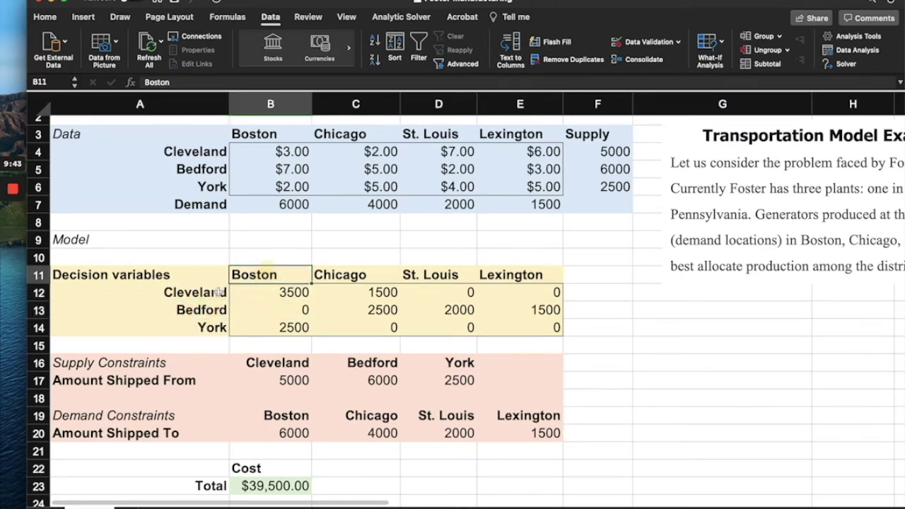
left_click(270, 292)
left_click(264, 329)
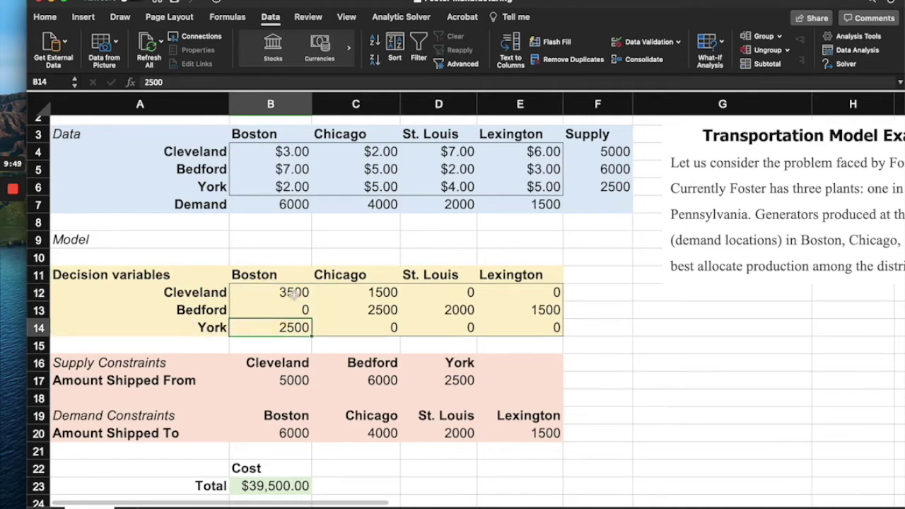
left_click(521, 314)
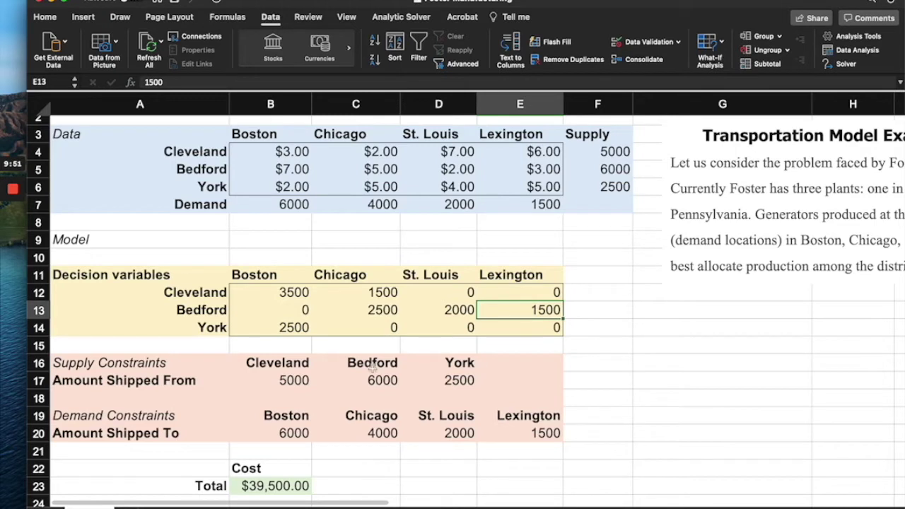
Compare the amounts shipped to each center in B20:E20 with the demand in B7:E7, and check the amounts shipped from each plant in B17:D17.
left_click_drag(282, 434, 480, 432)
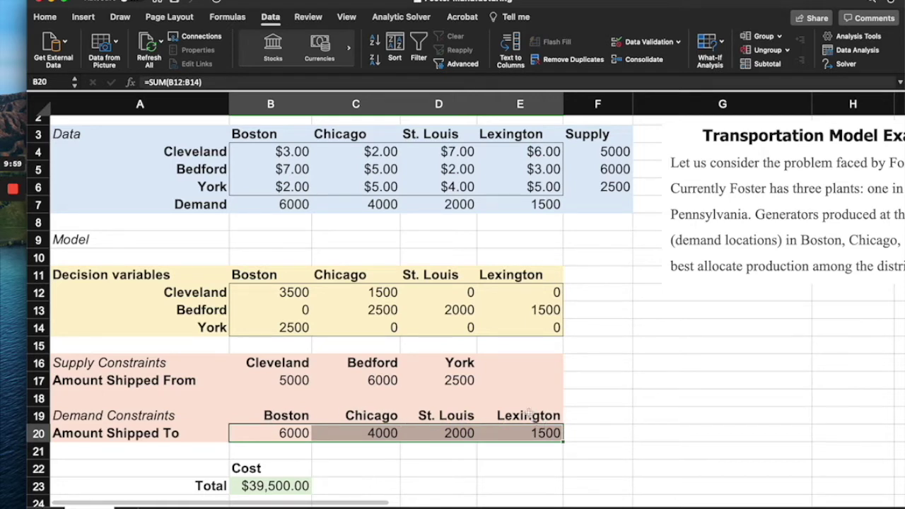
left_click_drag(290, 206, 513, 204)
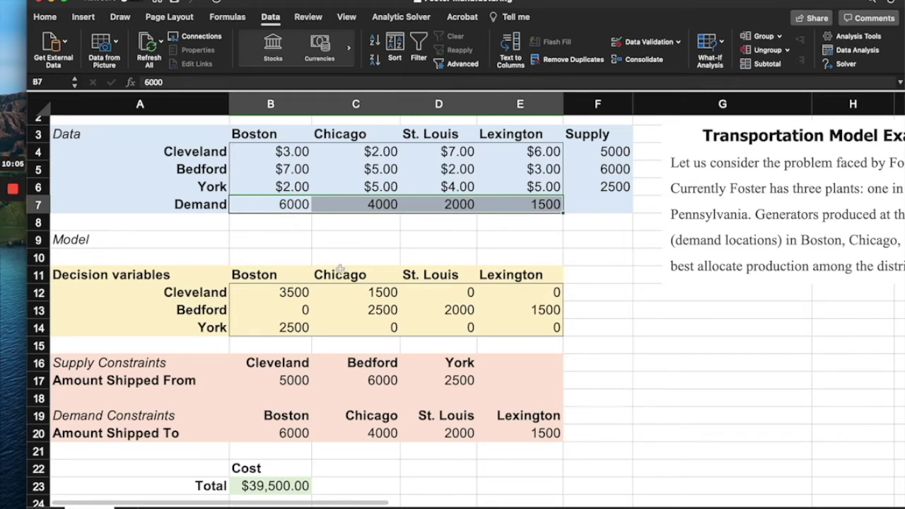
left_click_drag(279, 370, 430, 380)
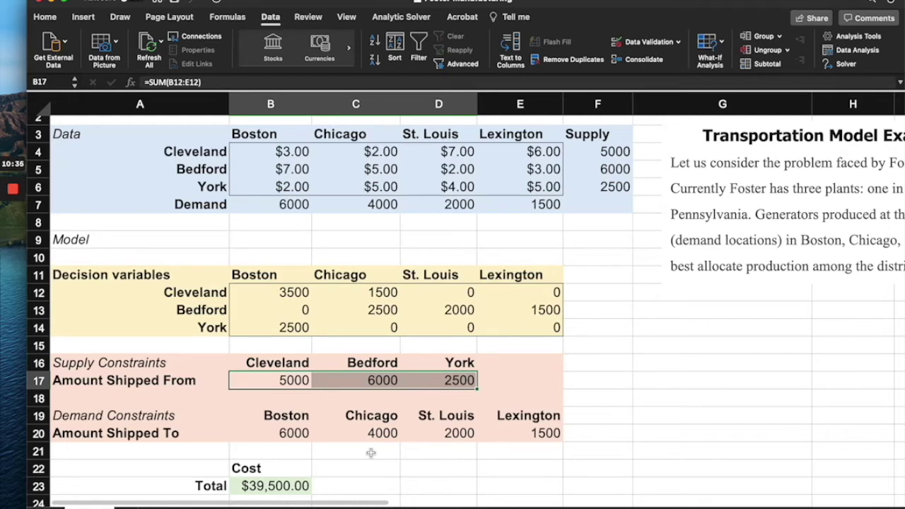
Read Solved Problem 6.4 for the new demand volumes, the candidate plants' capacity and their unit shipping costs.
mouse_move(13, 237)
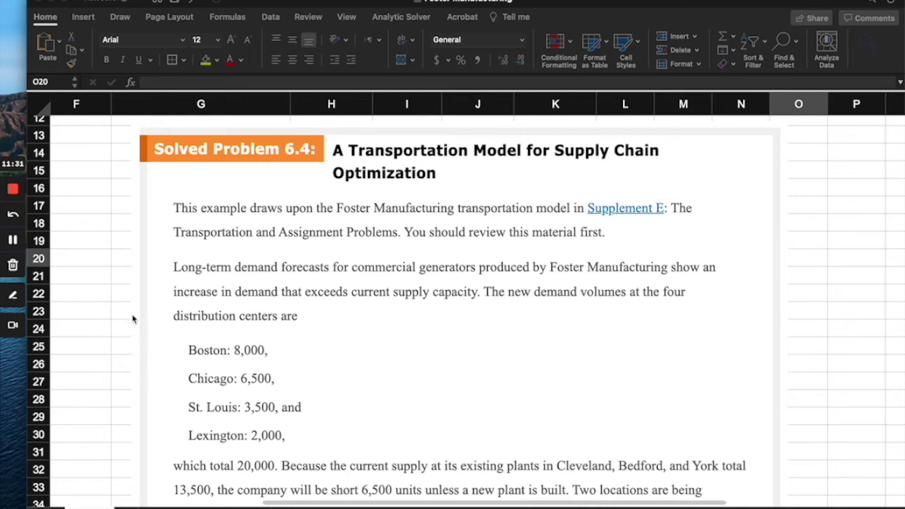
scroll(128, 350, "down", 3)
scroll(128, 350, "down", 1)
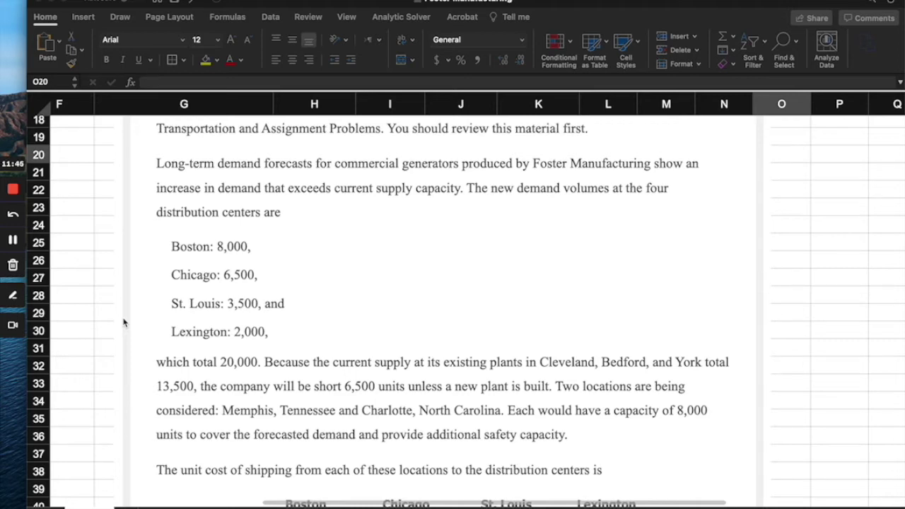
scroll(131, 310, "down", 6)
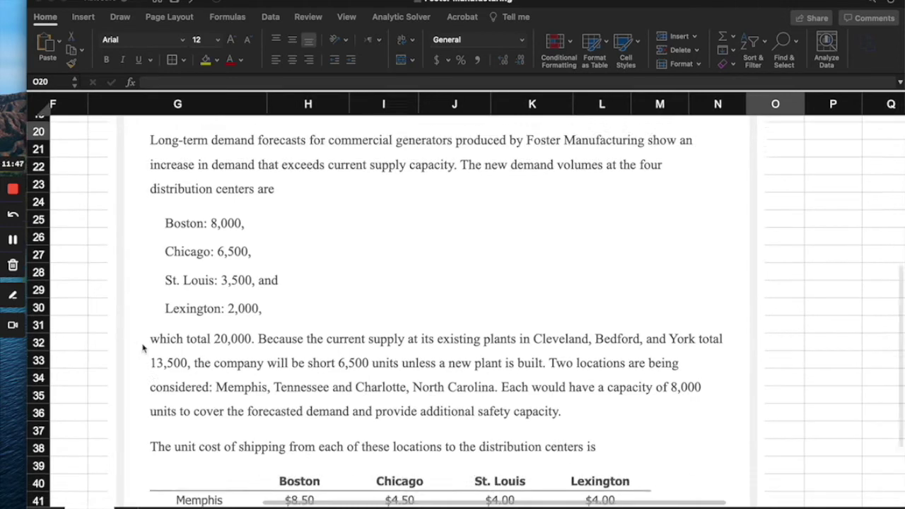
scroll(142, 348, "up", 1)
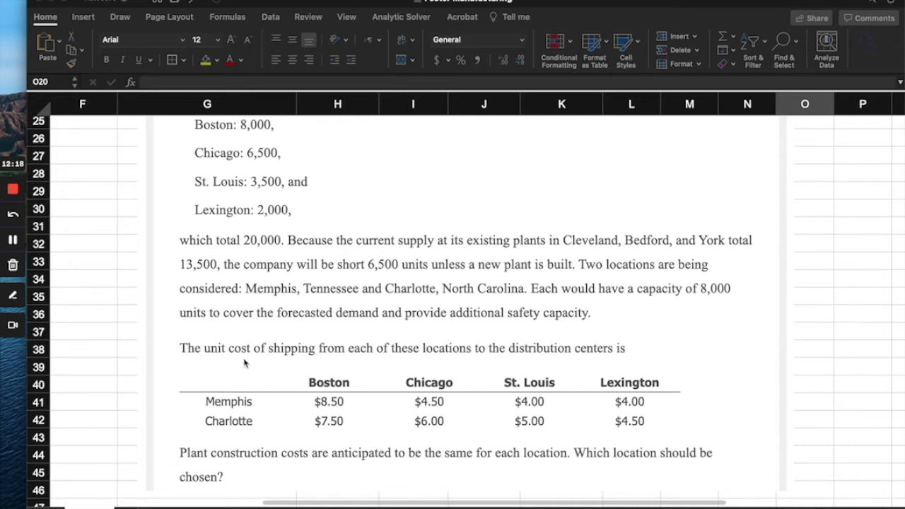
scroll(244, 362, "down", 2)
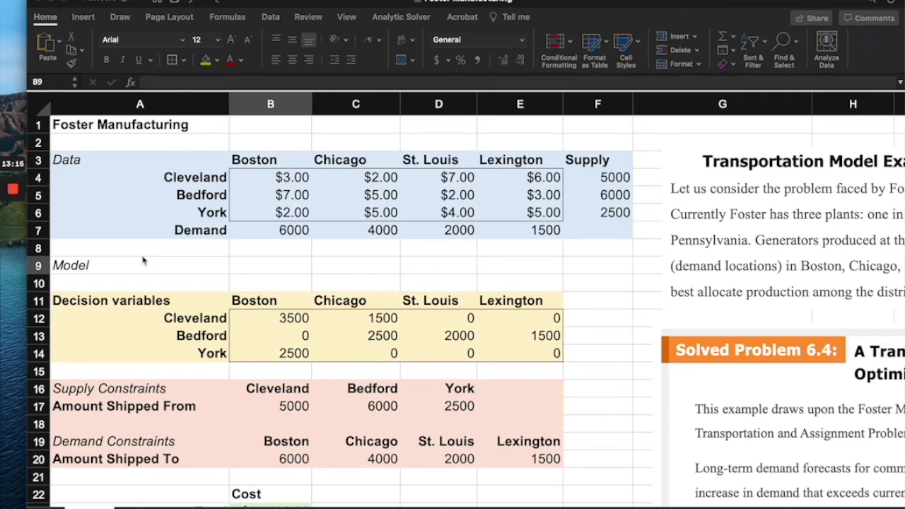
Insert a blank row above York in the Data table.
left_click(39, 214)
right_click(38, 212)
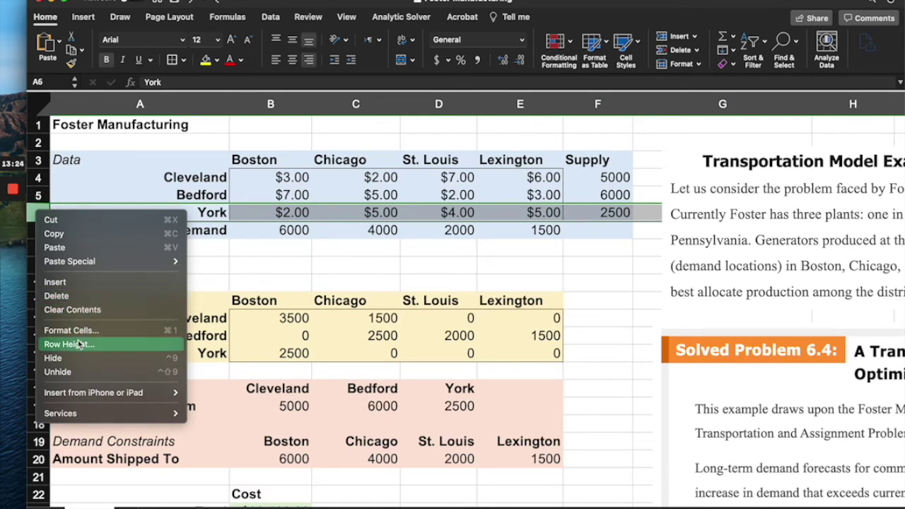
left_click(82, 282)
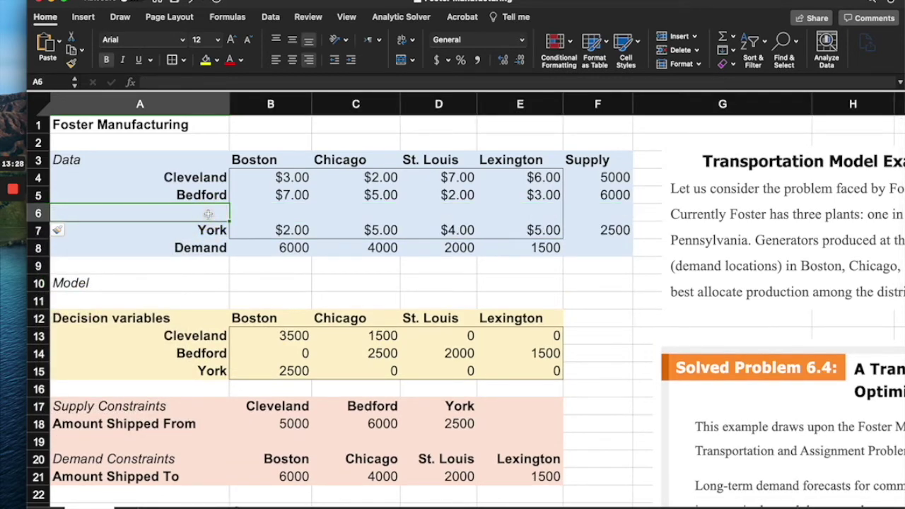
Copy the York label and shipping costs from A7:E7 into the blank row 6 as values only.
left_click_drag(211, 230, 219, 232)
key("shift+Right")
key("shift+Right")
key("shift+Right")
key("shift+Right")
key("shift+Left")
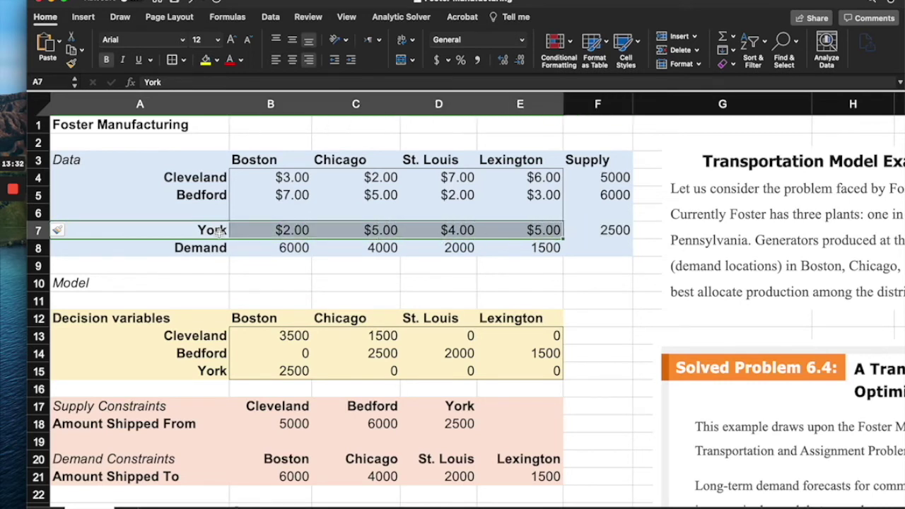
key("super+c")
right_click(214, 212)
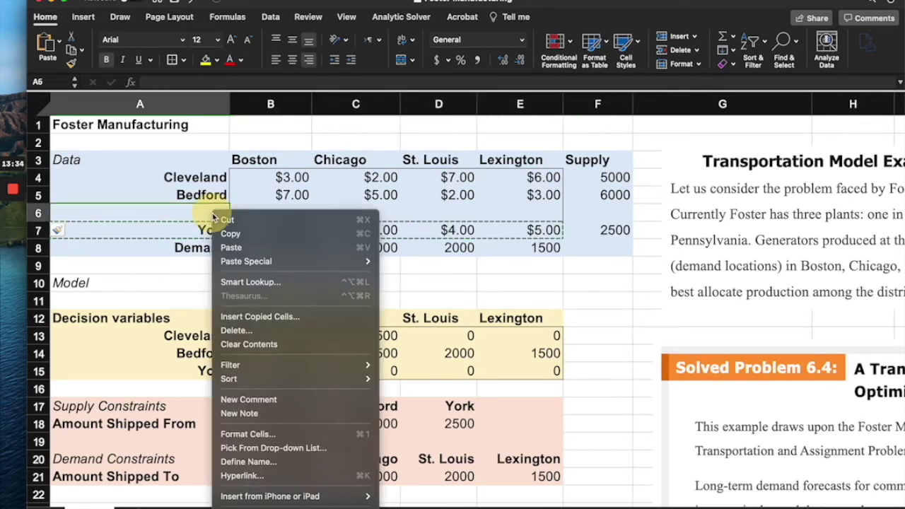
mouse_move(263, 261)
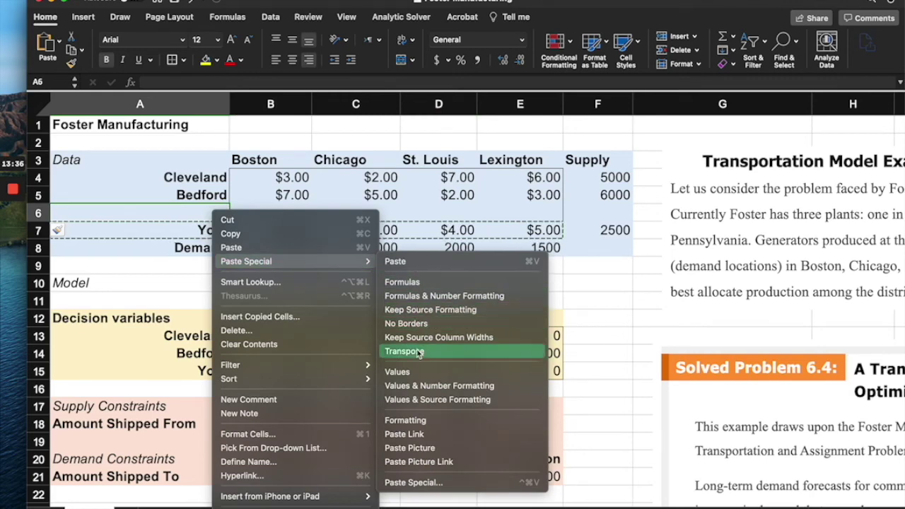
left_click(415, 372)
Clear the copy selection and rename the duplicate York row in A7 to Memphis.
left_click_drag(210, 230, 254, 229)
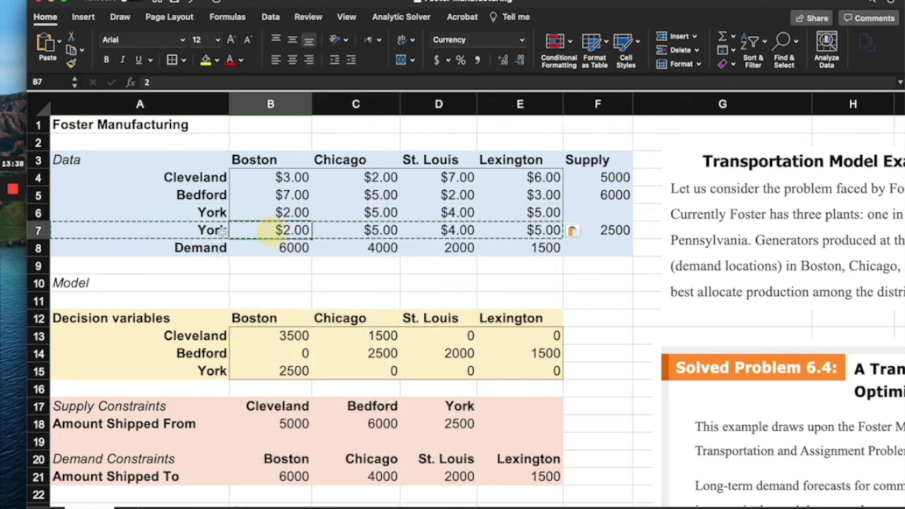
left_click(211, 231)
key("Escape")
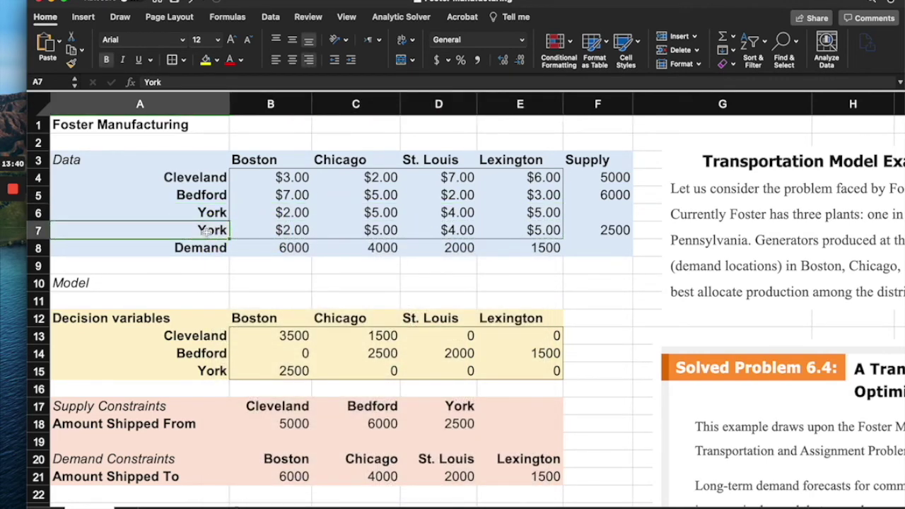
type("Memphis")
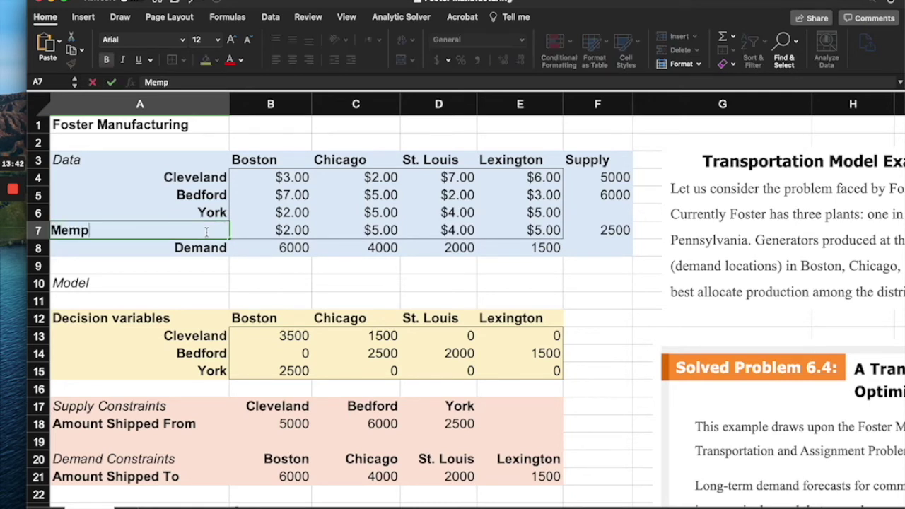
Enter the Memphis unit shipping costs: 8.5 for Boston, 4.5 for Chicago, 4 for St. Louis and 4 for Lexington.
left_click(257, 236)
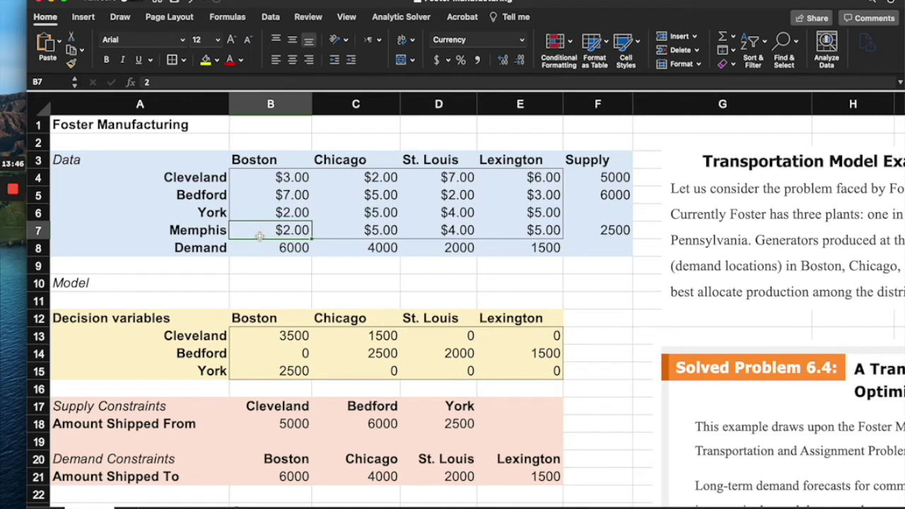
type("8.5")
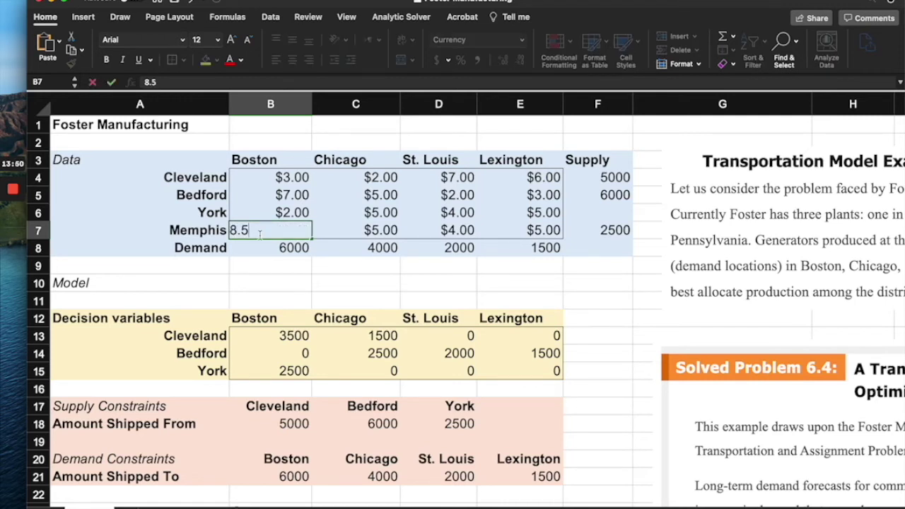
key("Tab")
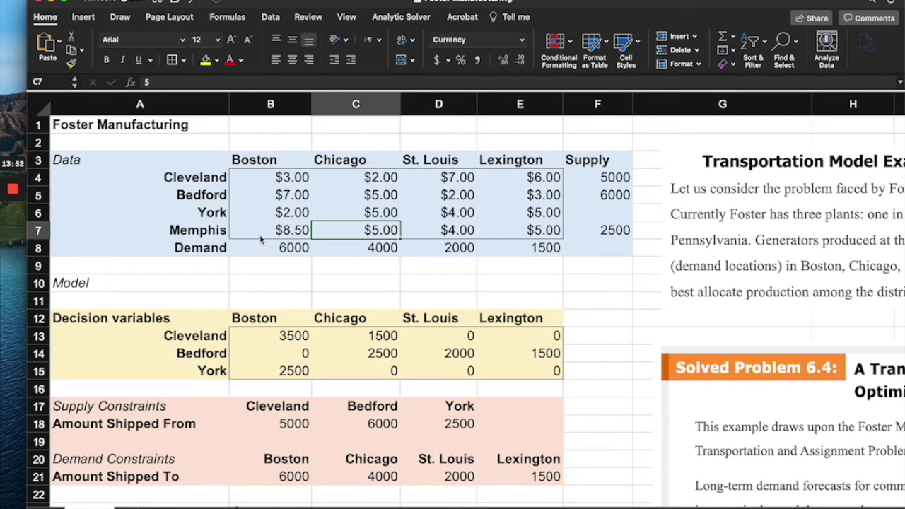
type("4.5")
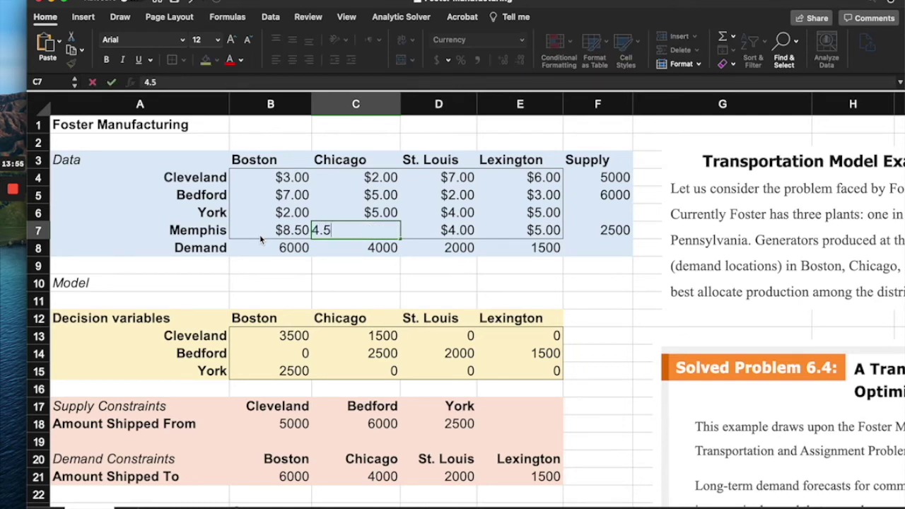
key("Tab")
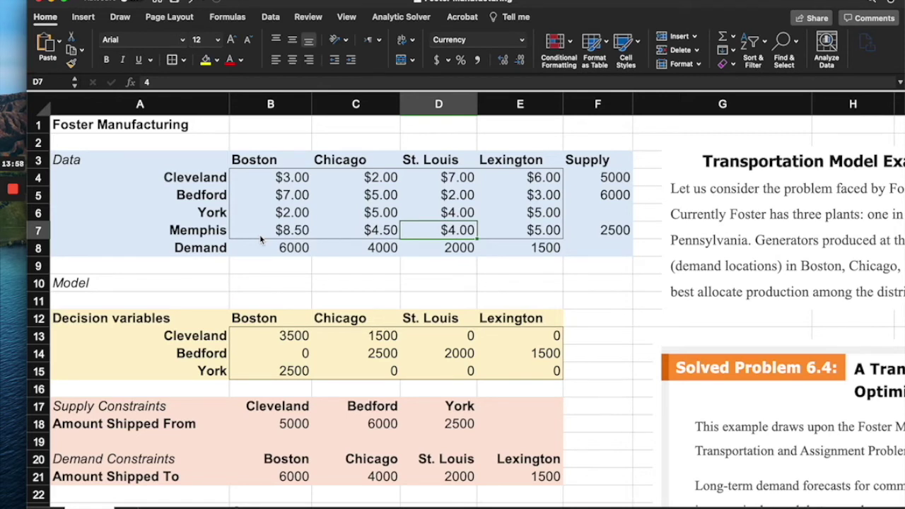
type("4")
key("Tab")
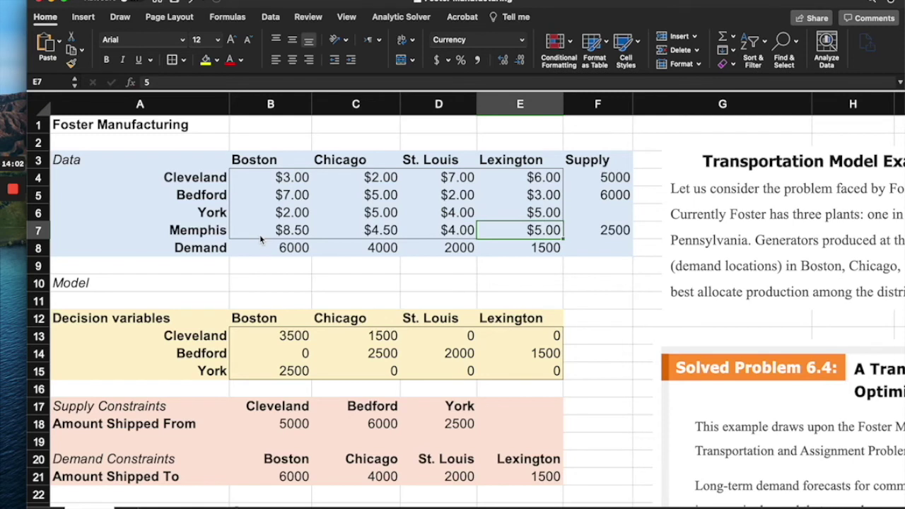
type("4")
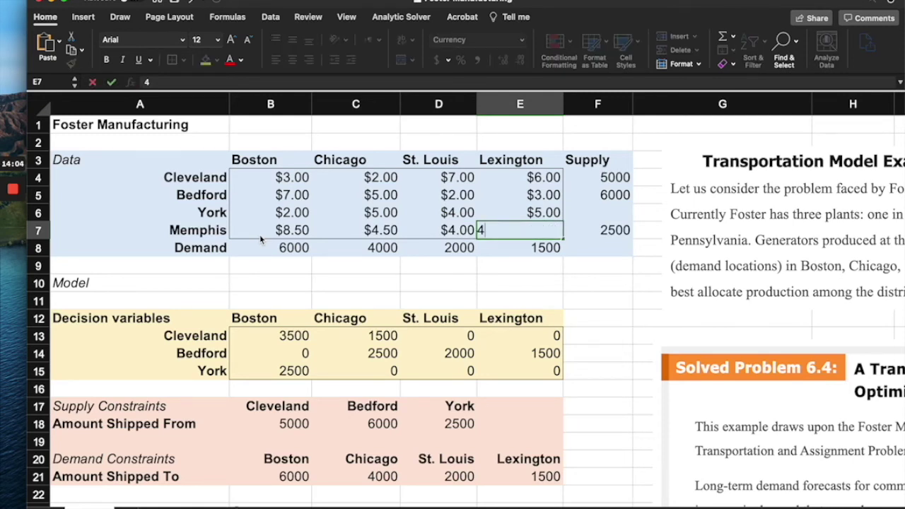
key("Return")
Set the supply to 2500 for York in F6 and 8000 for Memphis in F7.
key("Up")
key("Right")
key("Up")
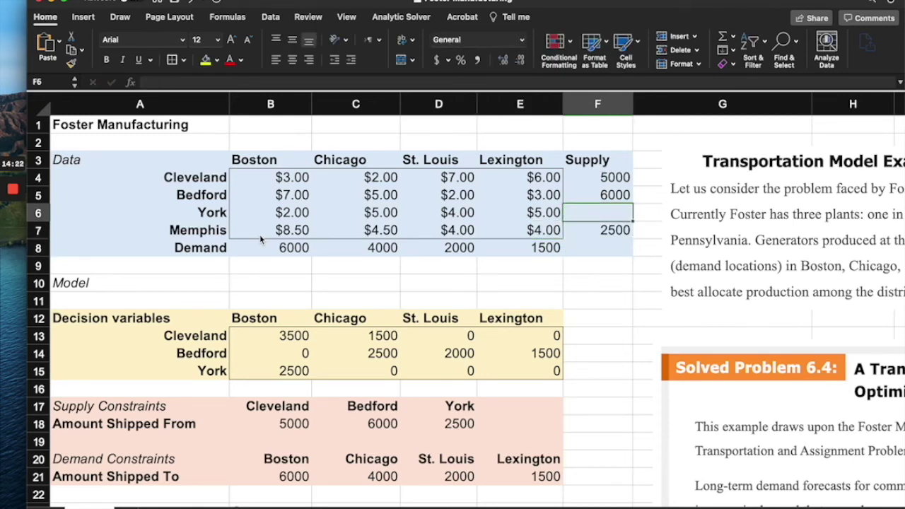
type("2500")
key("Return")
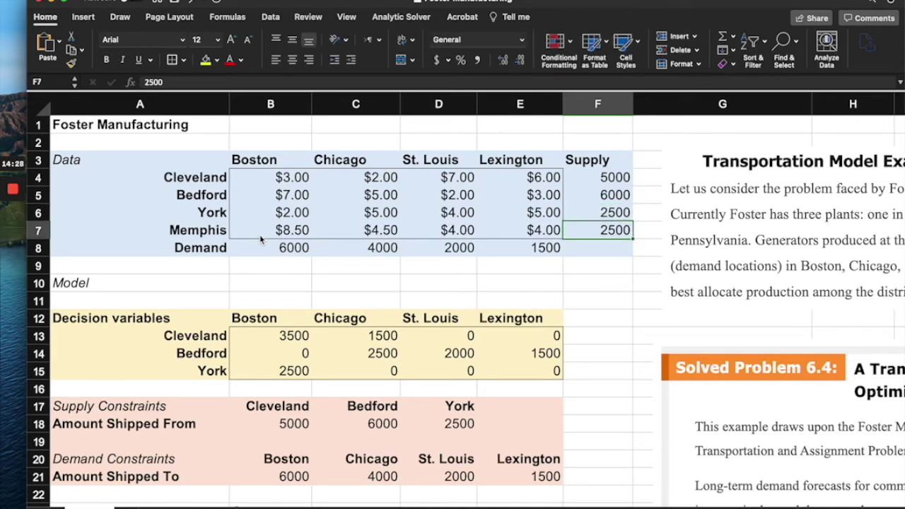
type("8000")
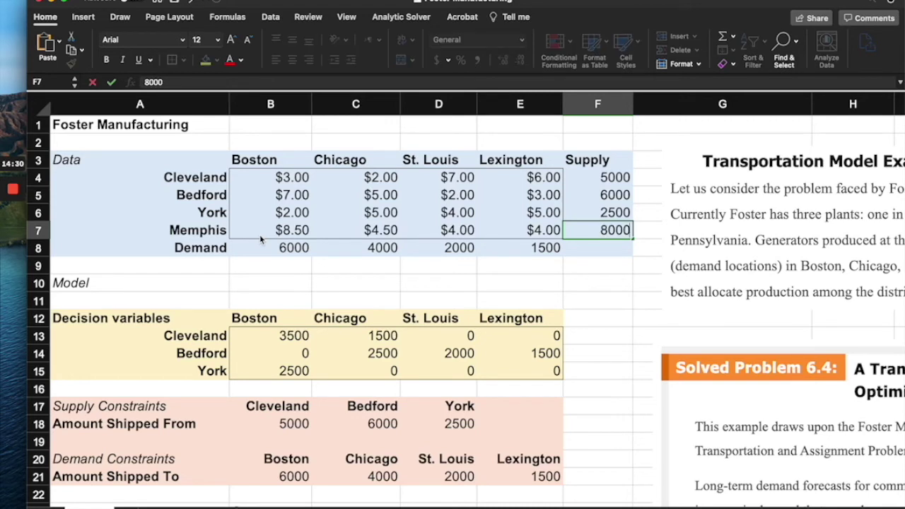
key("Return")
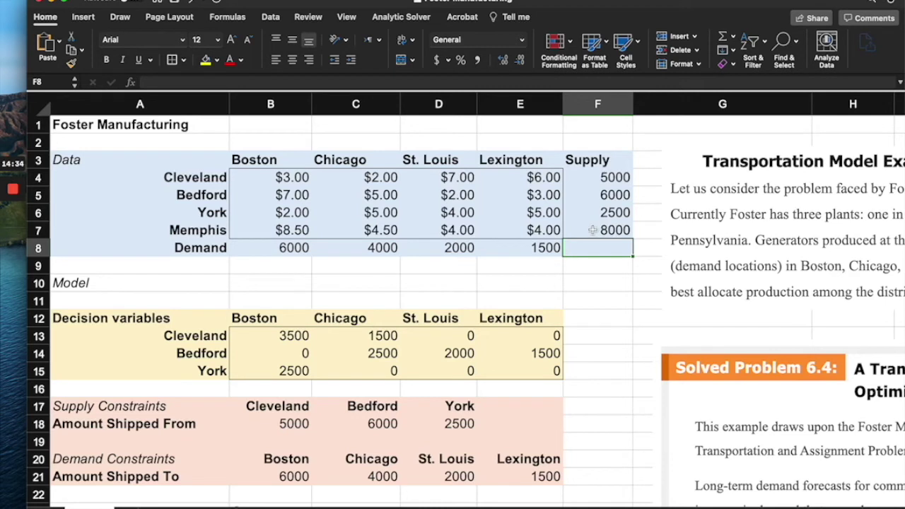
Set the demand in row 8 to 8000 for Boston, 6500 for Chicago, 3500 for St. Louis and 2000 for Lexington.
left_click(290, 247)
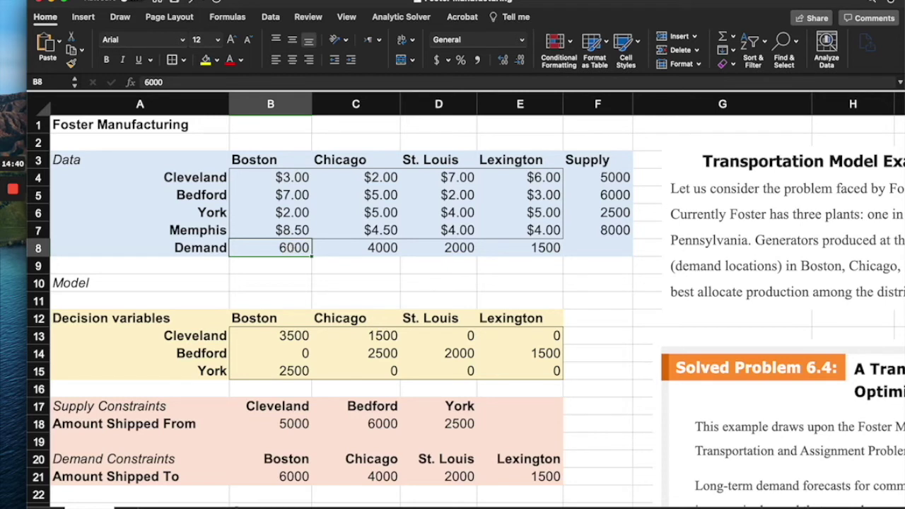
type("8000")
key("Return")
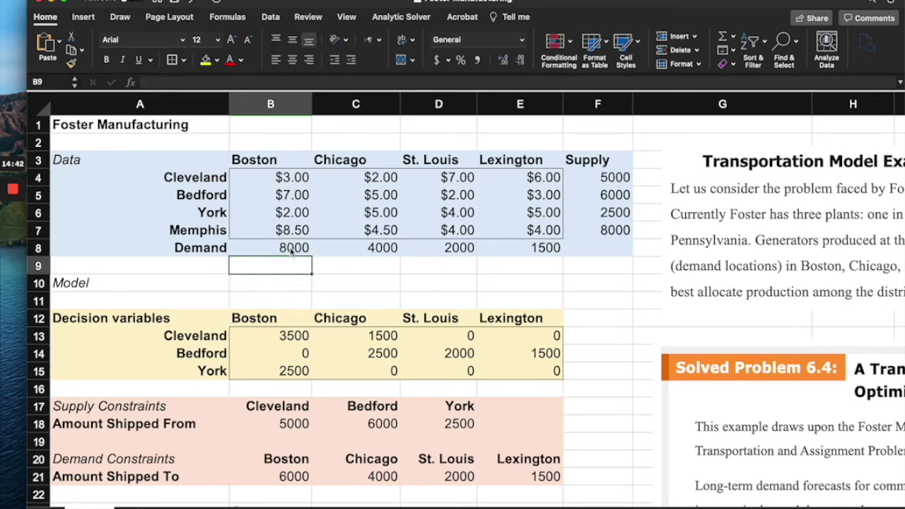
key("Up")
key("Right")
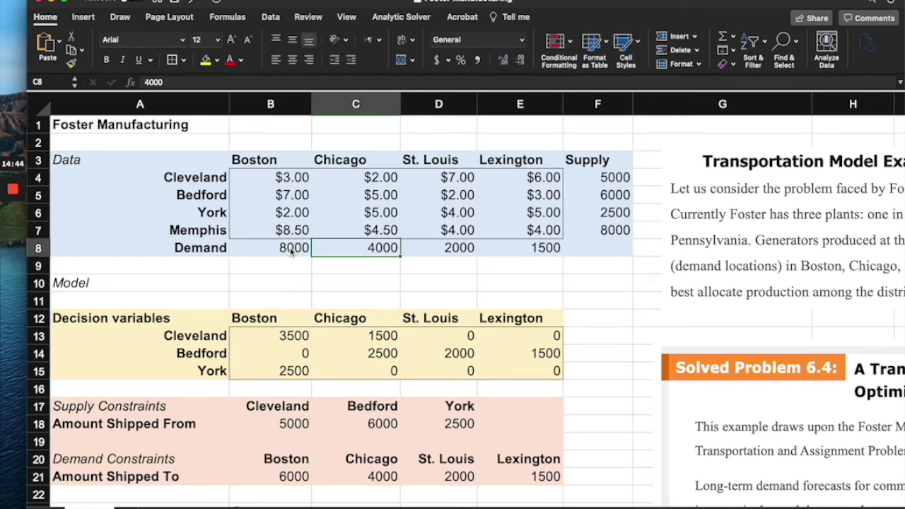
type("6500")
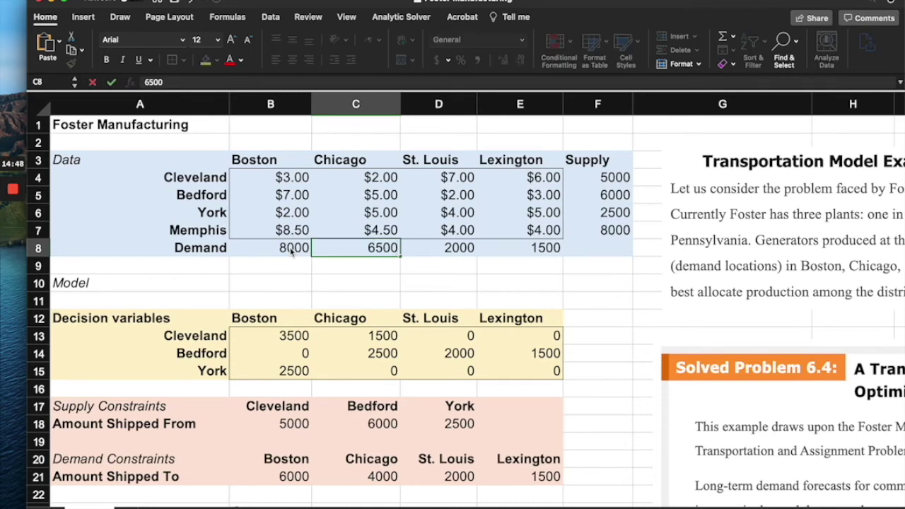
key("Tab")
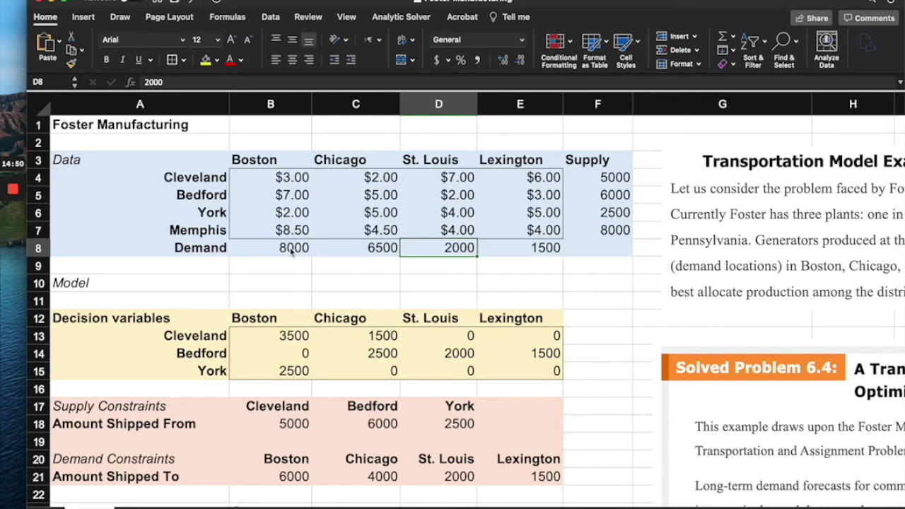
type("3500")
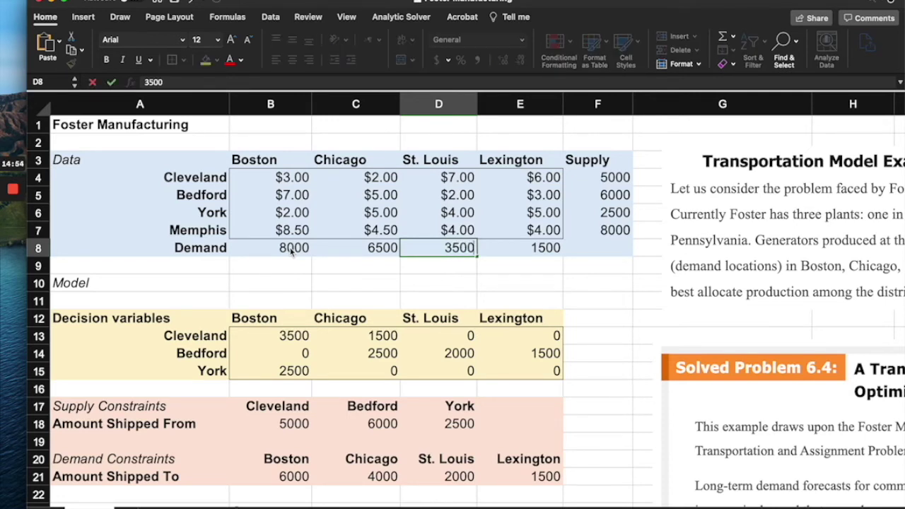
key("Tab")
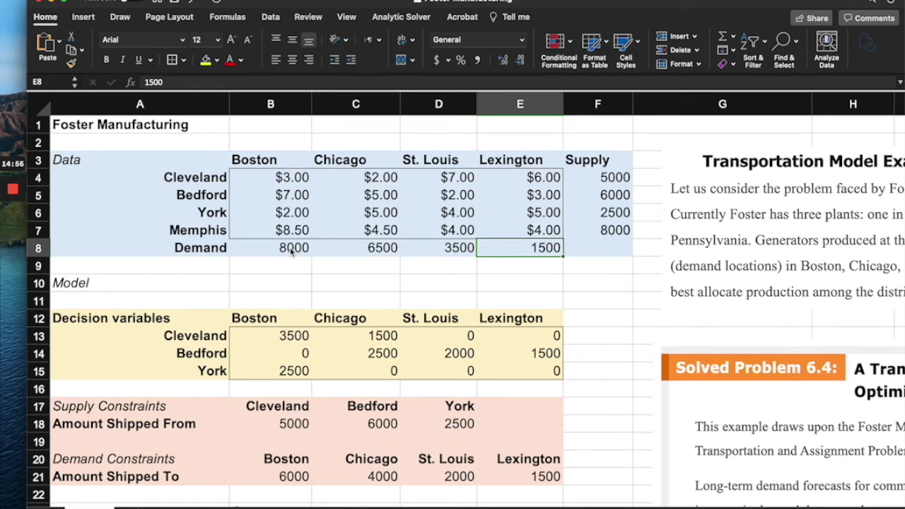
type("2000")
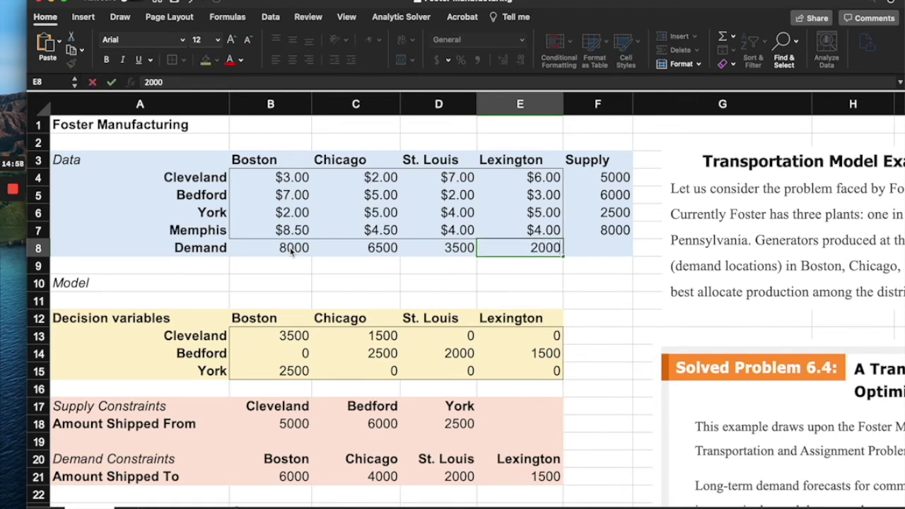
key("Return")
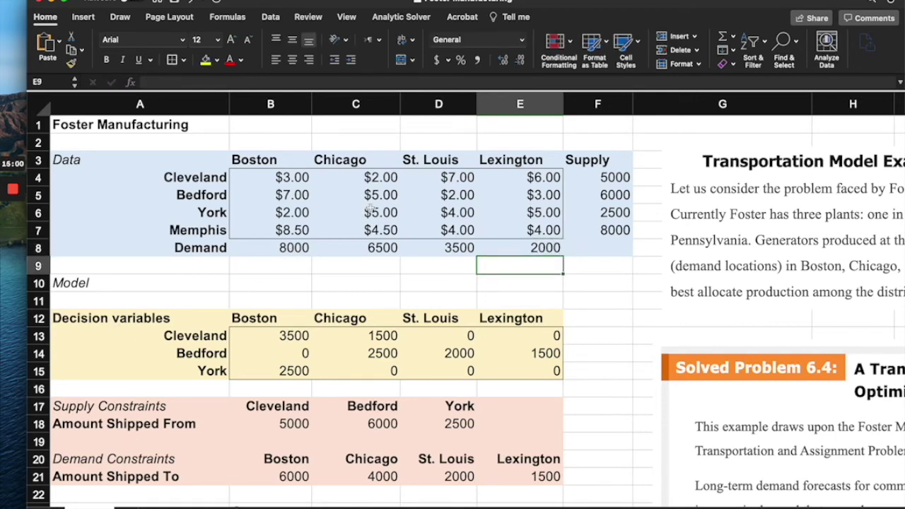
Clear the old shipment quantities from the decision variables in B13:E15.
left_click_drag(279, 337, 506, 368)
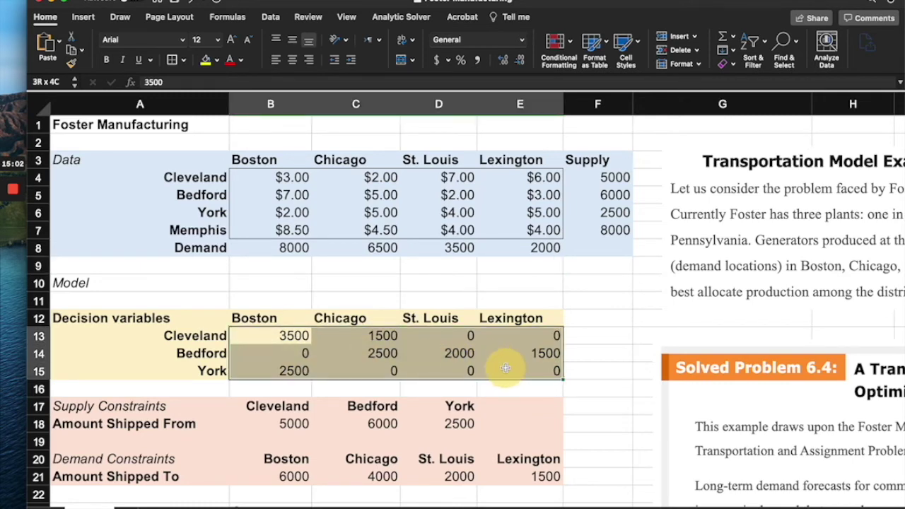
key("Delete")
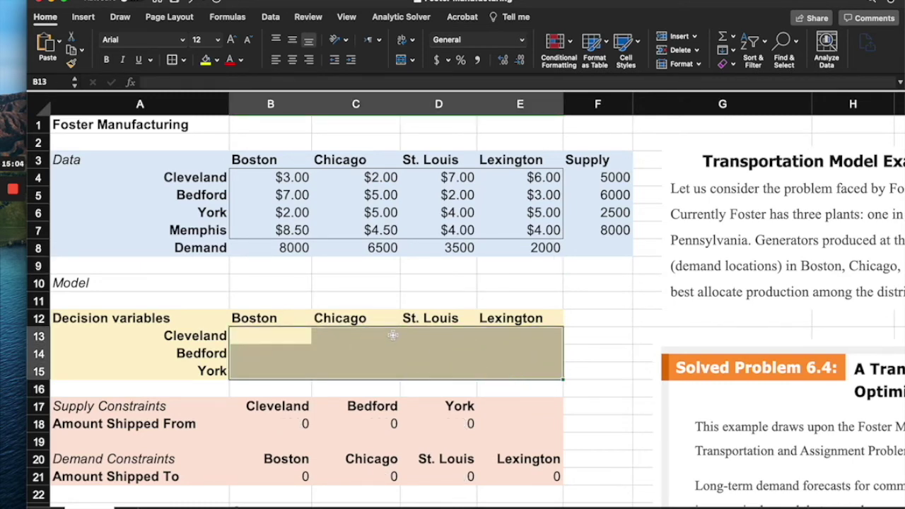
scroll(393, 335, "down", 2)
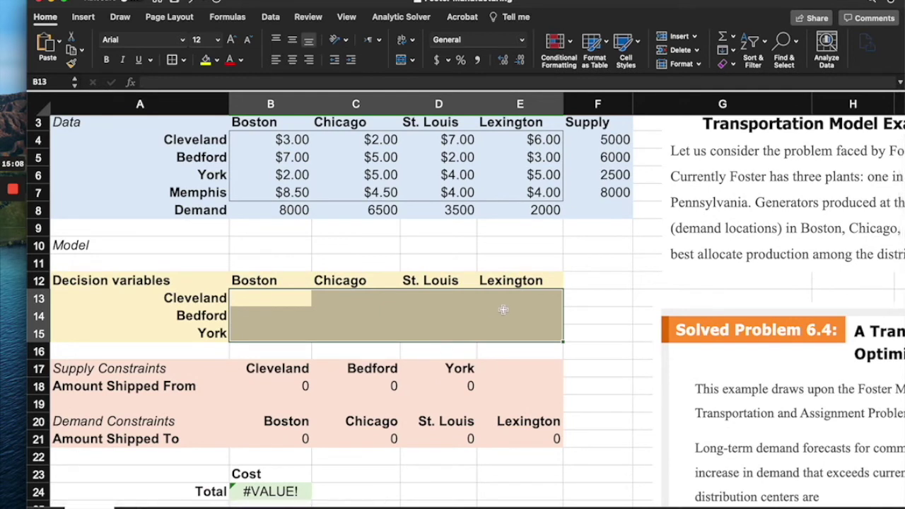
left_click(504, 368)
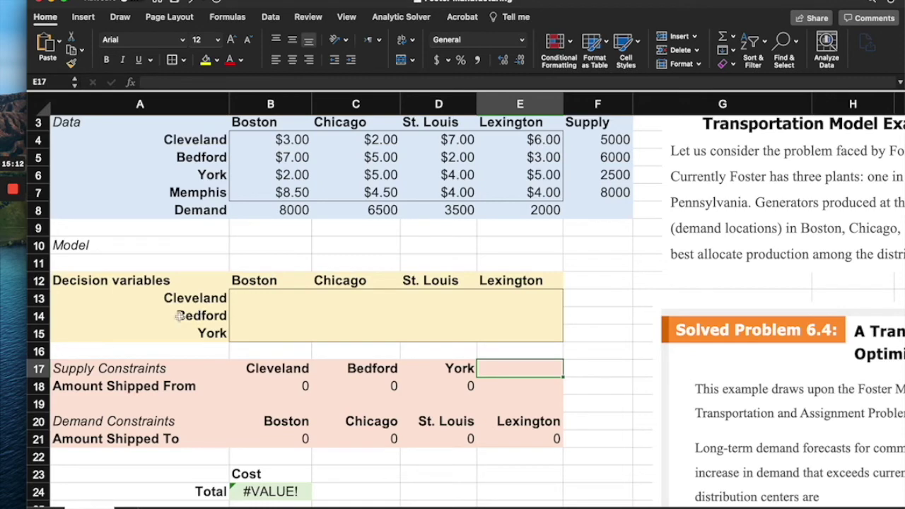
Insert a new row above York in the decision variables table at row 15.
left_click(38, 333)
right_click(40, 330)
mouse_move(79, 379)
left_click(85, 392)
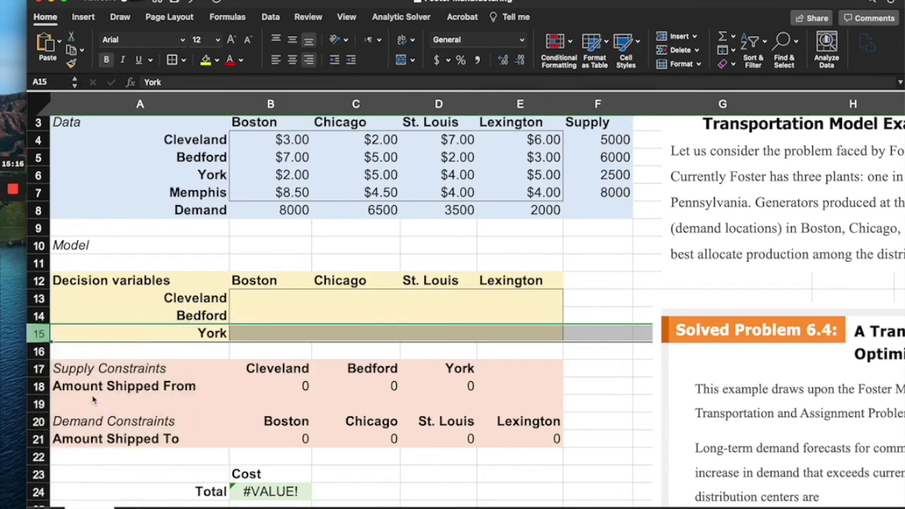
Label the decision variable rows York in A15 and Memphis in A16.
left_click(204, 335)
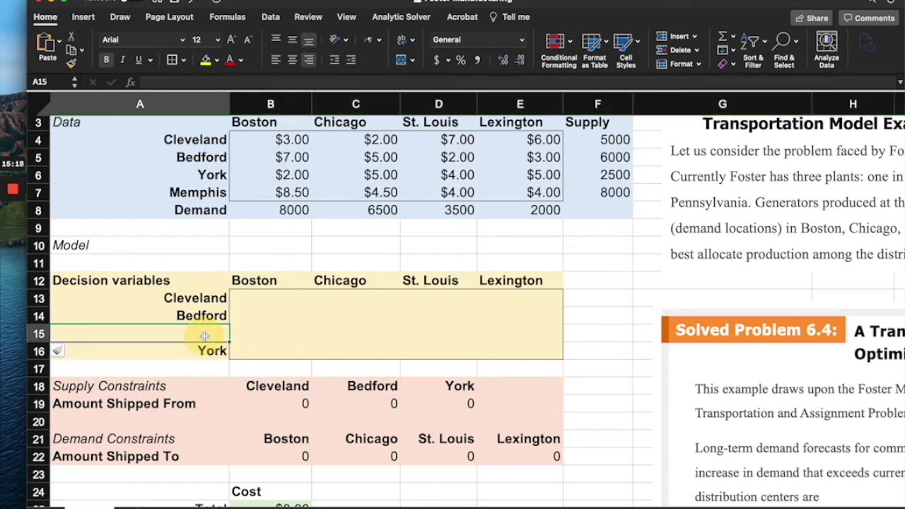
type("York")
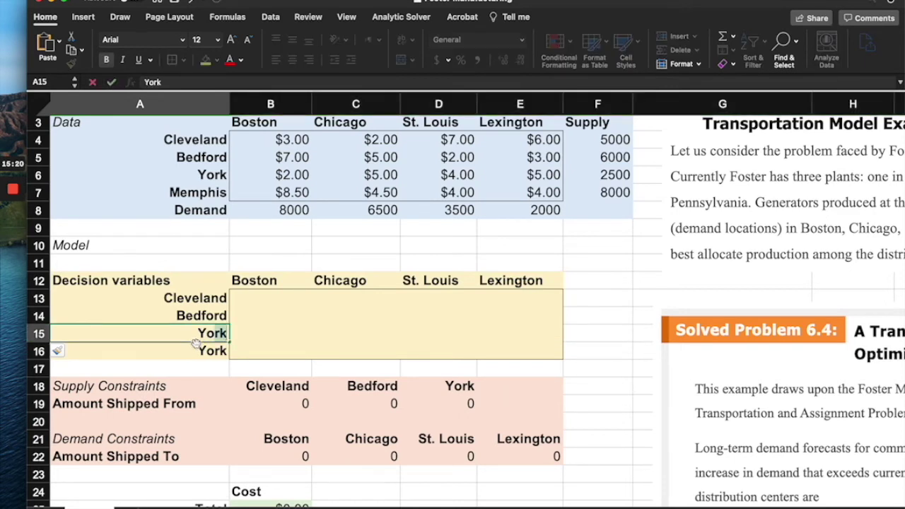
key("Return")
type("Memphis")
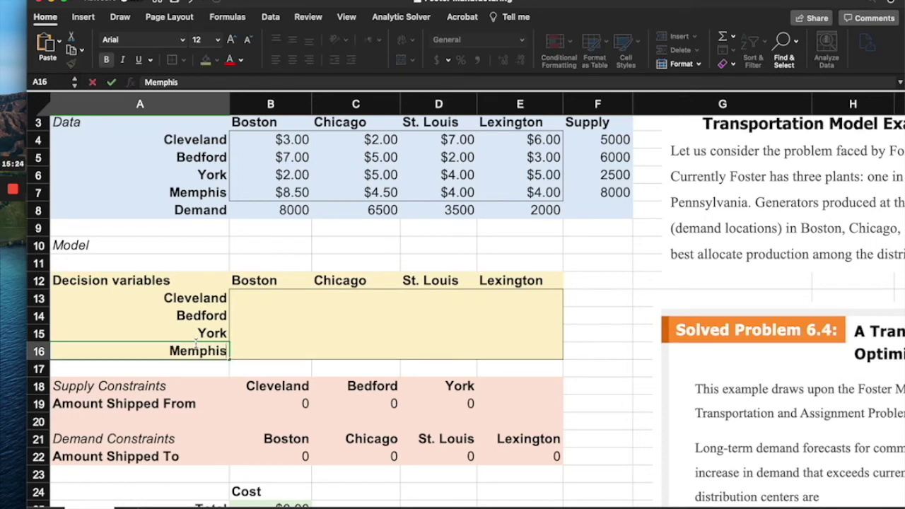
key("Return")
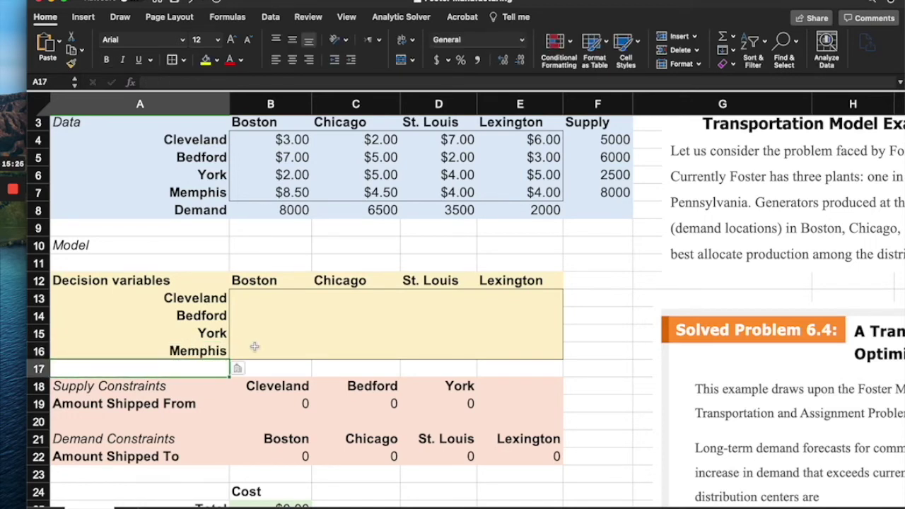
Add a Memphis heading to the supply constraints in E18, beside York.
key("Down")
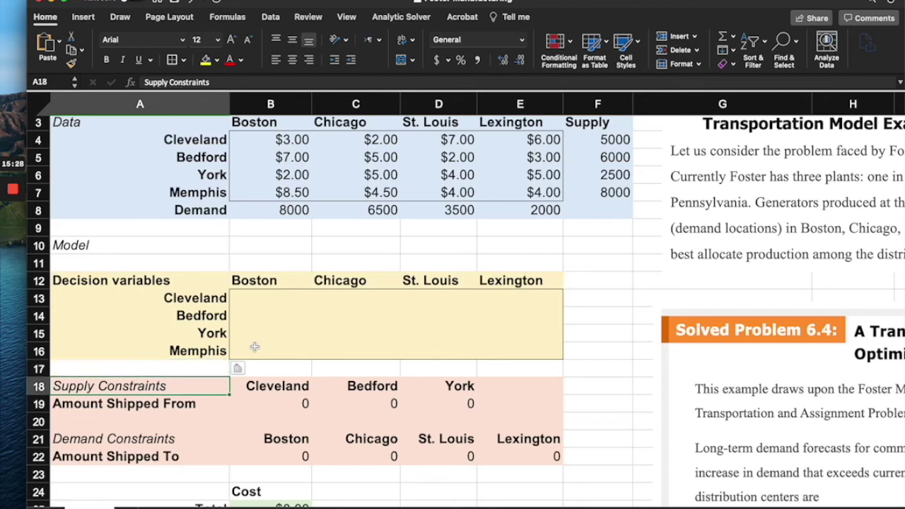
key("Right")
key("Right")
key("Right")
key("Right")
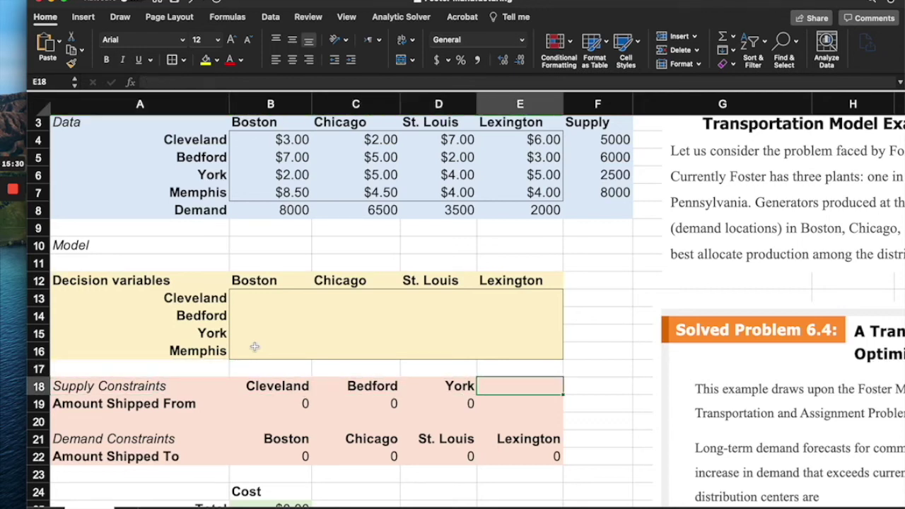
type("Memphis")
key("Return")
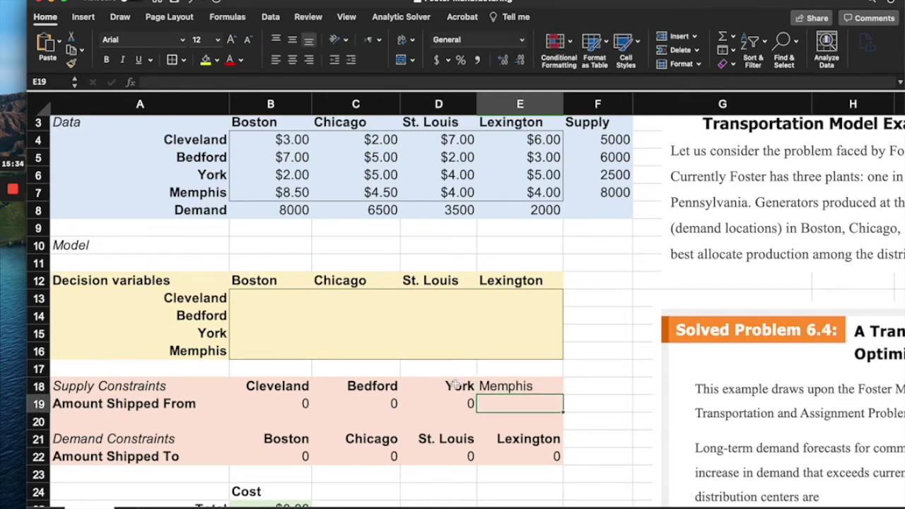
Copy the formatting of the York heading in D18 onto the Memphis heading in E18.
left_click(454, 385)
key("super+c")
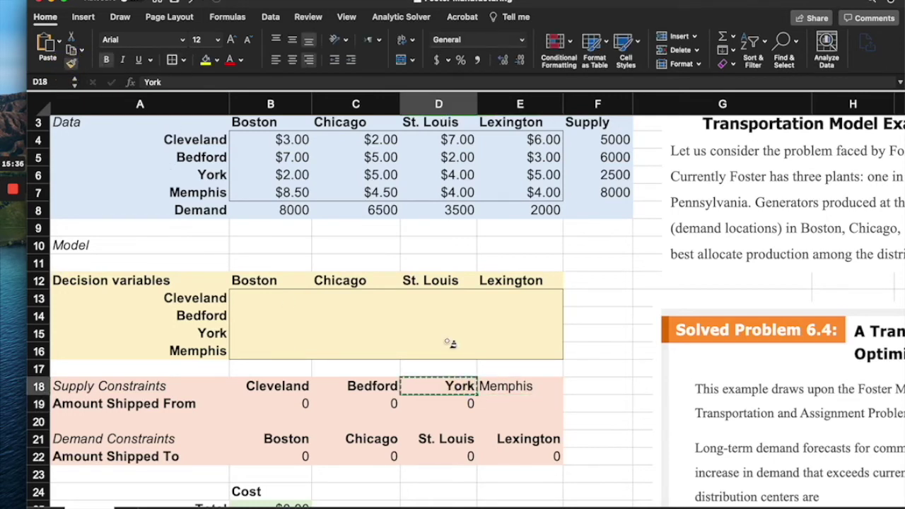
left_click(520, 387)
left_click(483, 403)
left_click(461, 403)
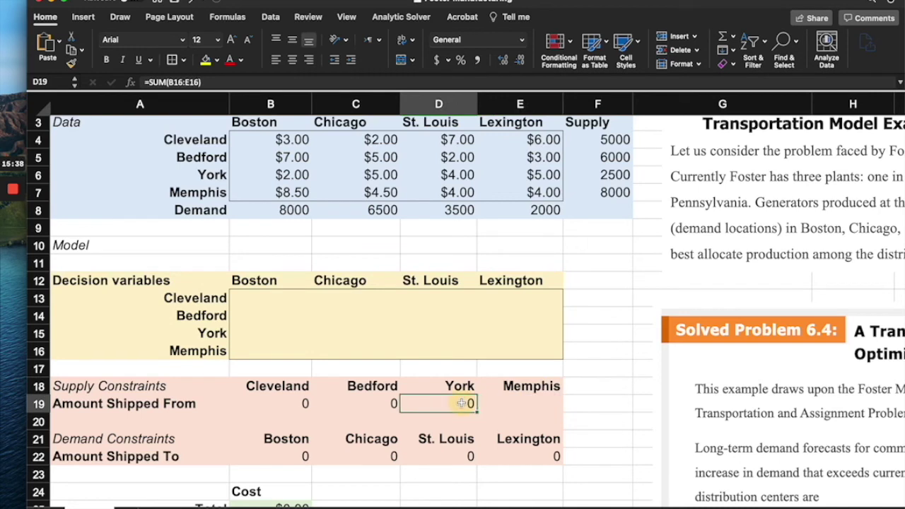
double_click(461, 403)
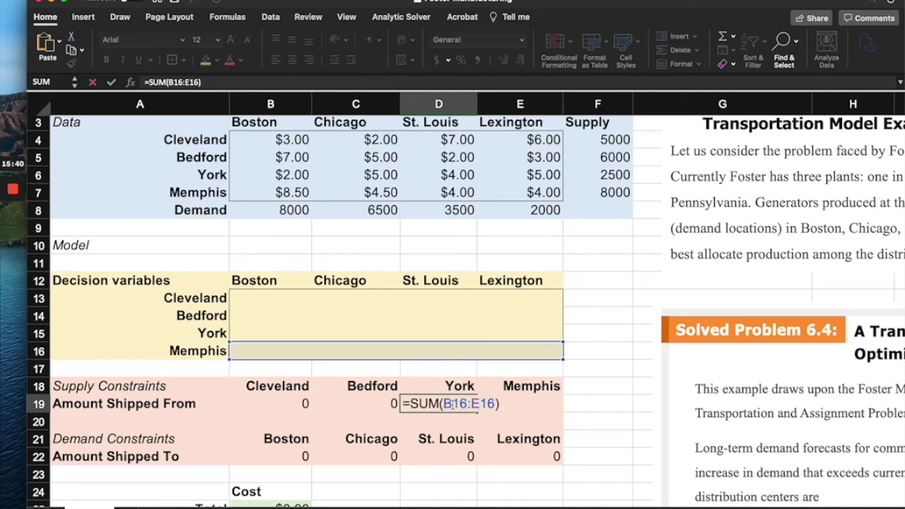
left_click(452, 403)
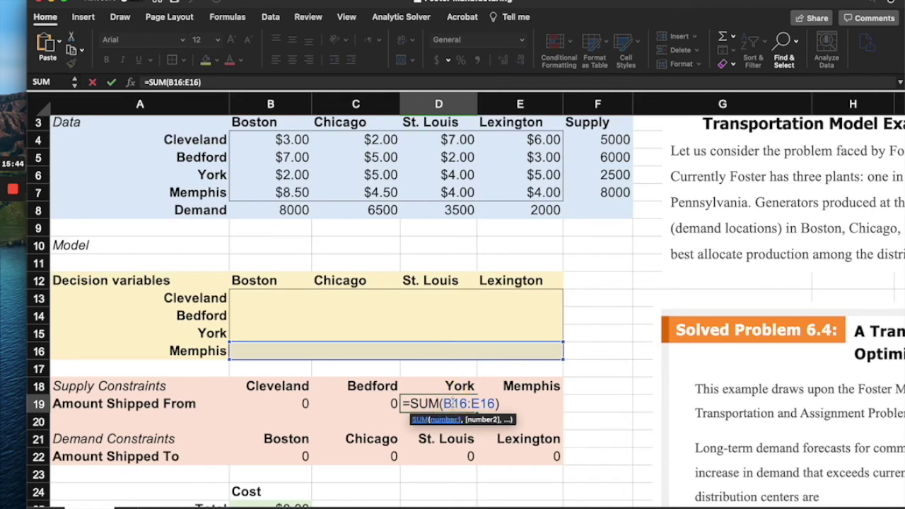
left_click_drag(252, 331, 460, 330)
key("Escape")
Correct York's Amount Shipped From formula in D19 to sum the York row, =SUM(B15:E15).
left_click(448, 403)
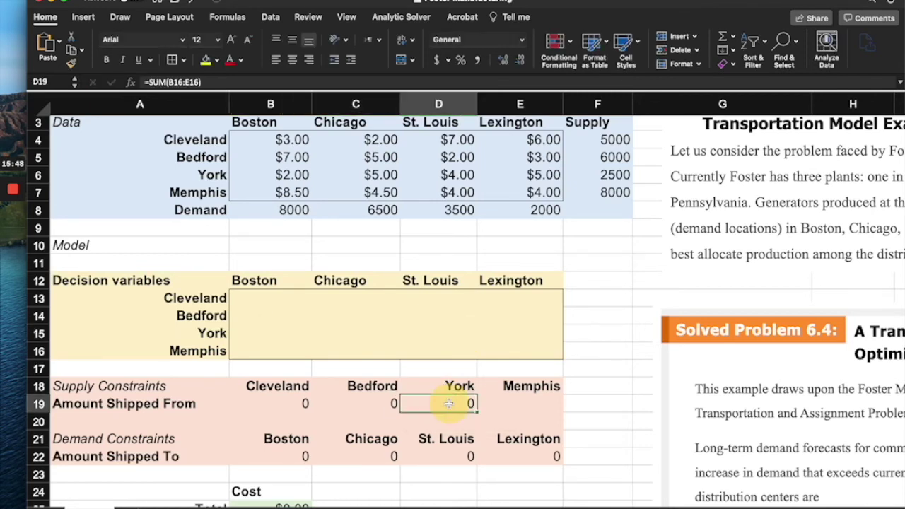
double_click(448, 403)
left_click_drag(445, 403, 489, 403)
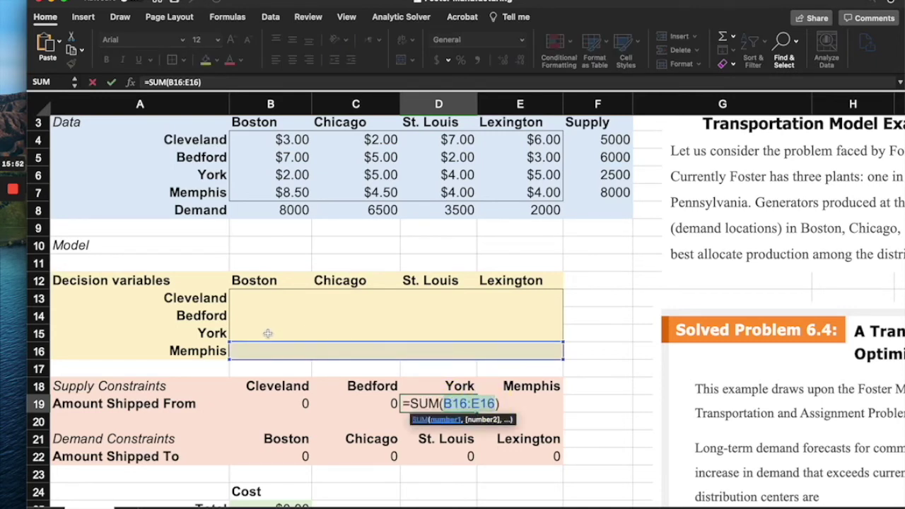
left_click_drag(257, 334, 512, 336)
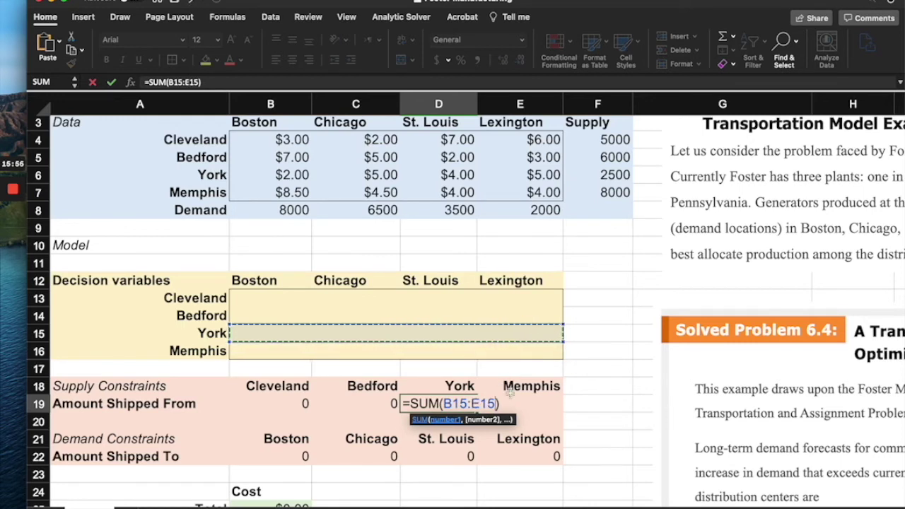
left_click(513, 402)
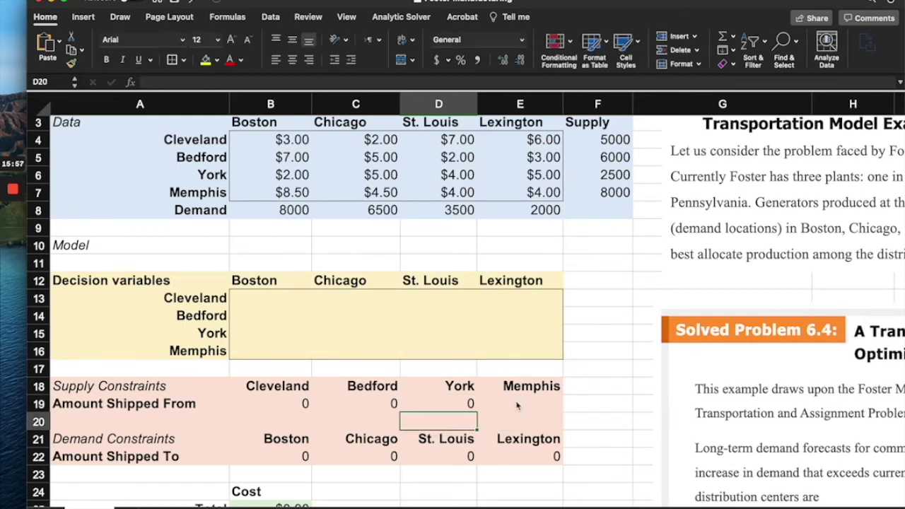
Enter Memphis's Amount Shipped From formula in E19 as the sum of its decision variables, =SUM(B16:E16).
left_click(469, 403)
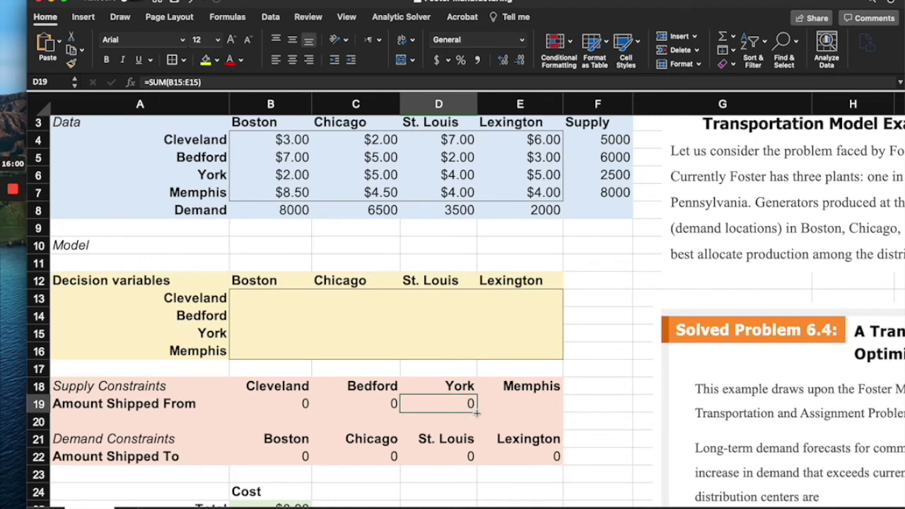
left_click(516, 405)
double_click(516, 408)
type("=sum(")
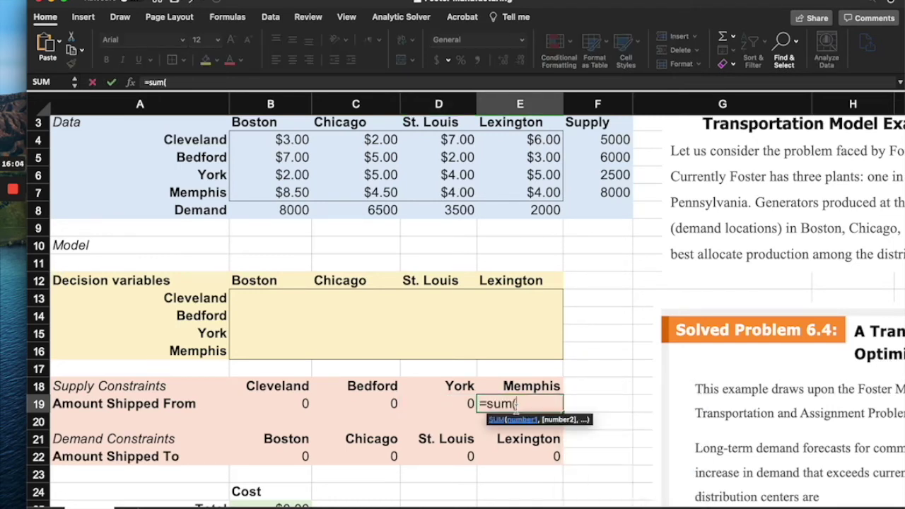
left_click_drag(297, 347, 502, 359)
key("Return")
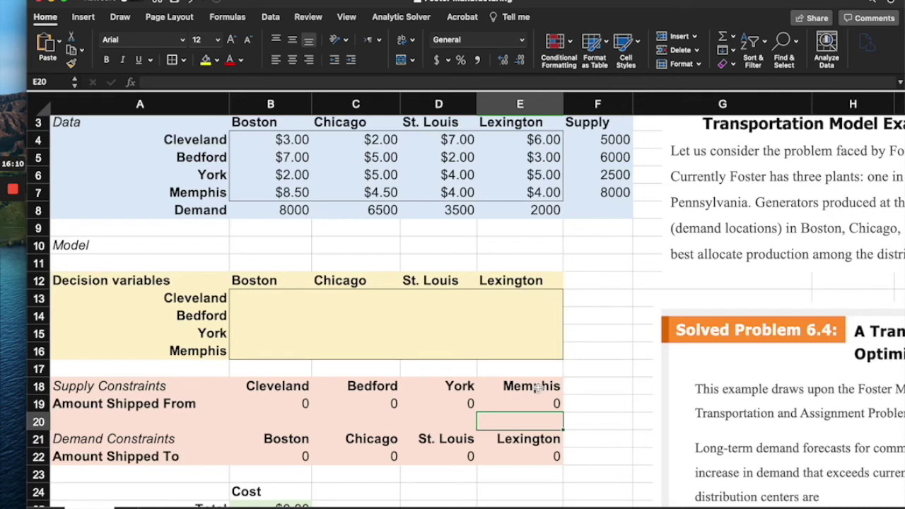
Check which cells the Amount Shipped From formulas for Memphis in E19 and York in D19 add up.
left_click(518, 407)
double_click(520, 405)
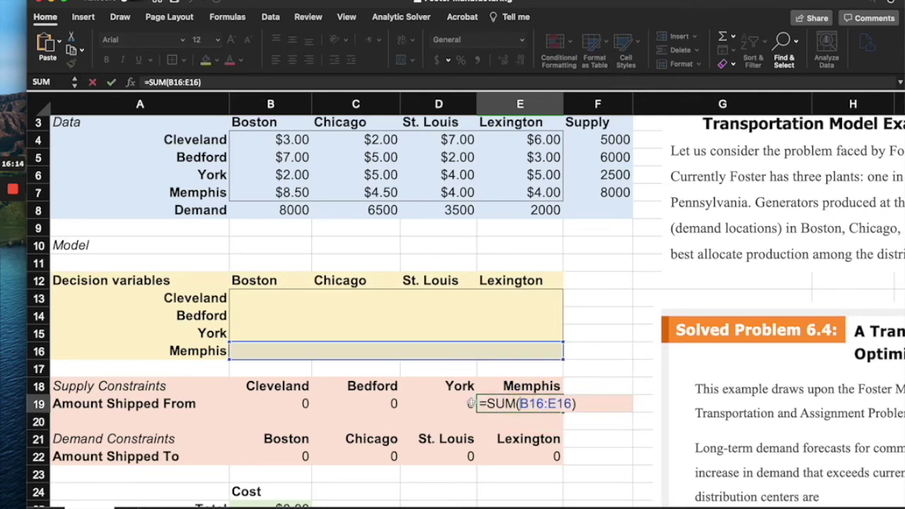
key("Escape")
double_click(442, 403)
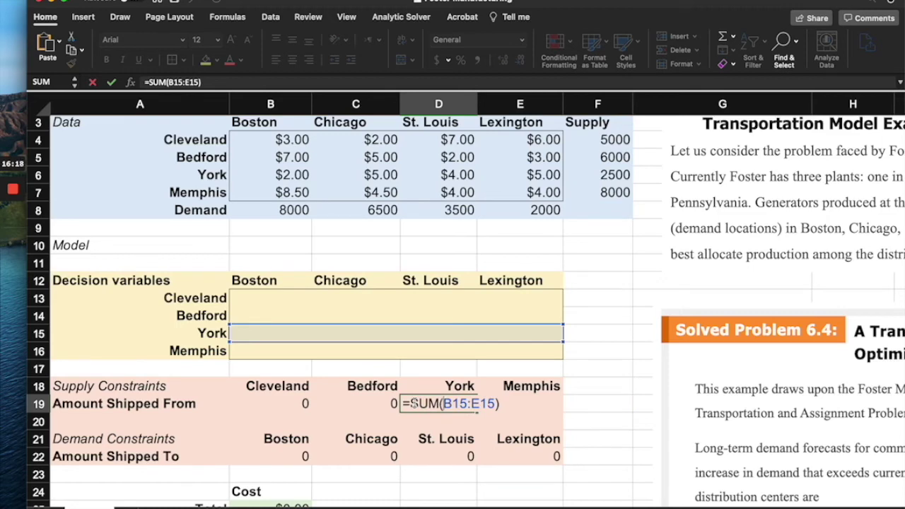
key("Escape")
scroll(304, 418, "down", 2)
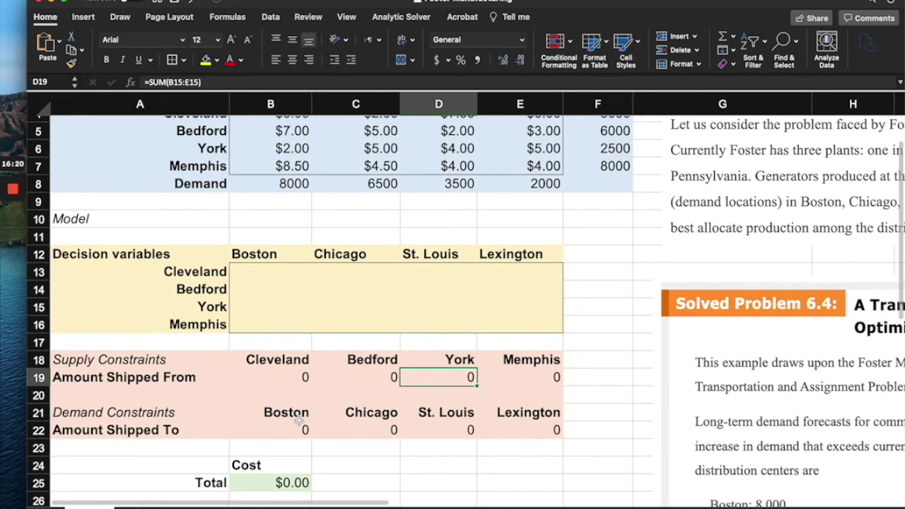
Check which cell ranges the Total Cost formula in B25 multiplies together.
scroll(299, 420, "down", 3)
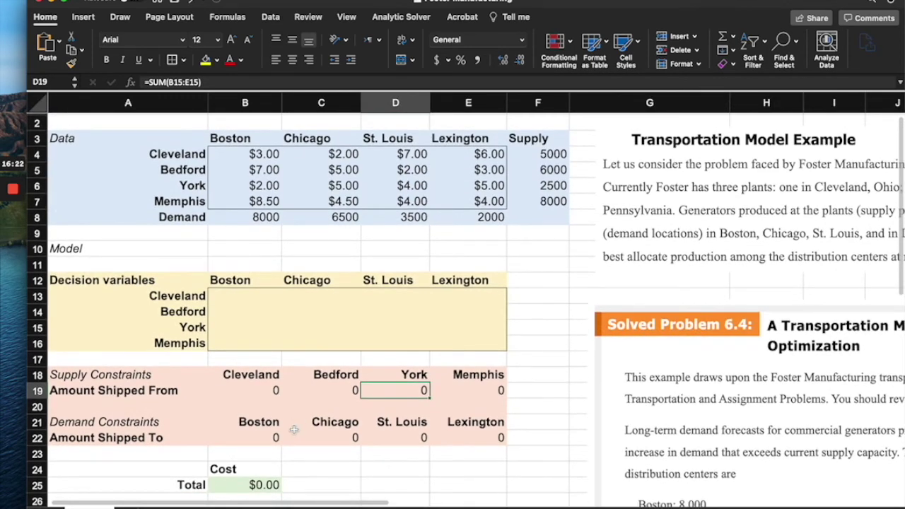
scroll(299, 422, "up", 1)
scroll(299, 421, "down", 2)
left_click(252, 472)
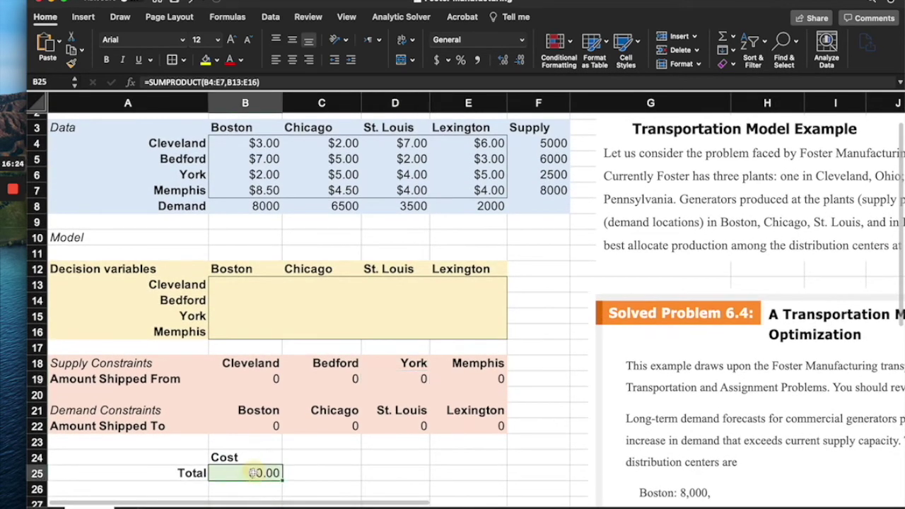
double_click(252, 473)
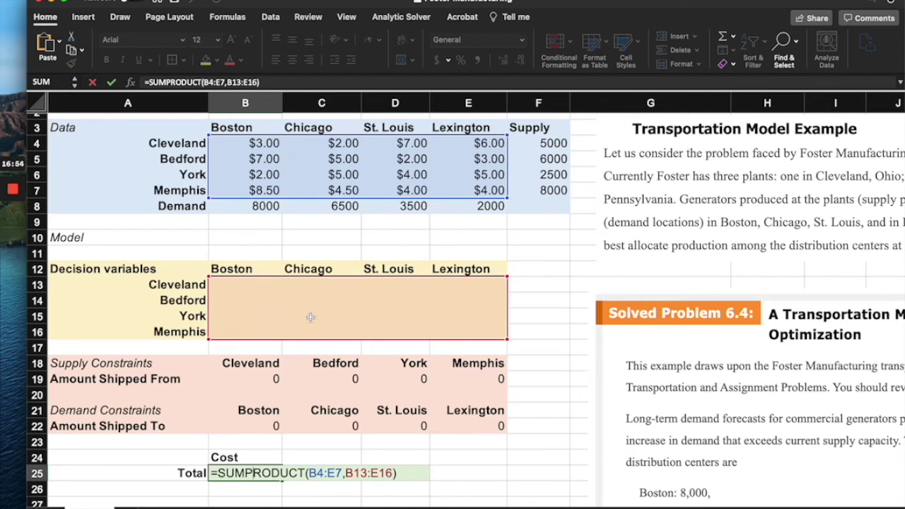
left_click(279, 460)
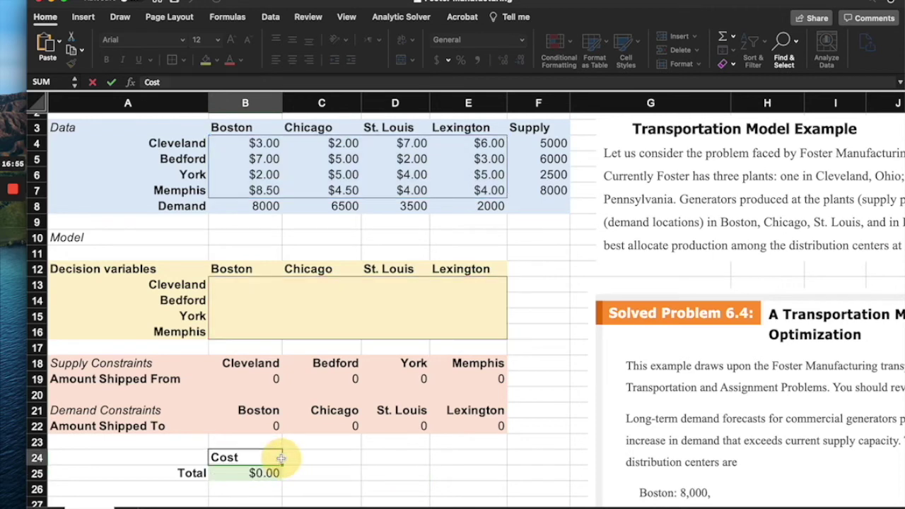
double_click(272, 378)
key("Escape")
Check which decision variables the Amount Shipped To formulas in B22 to E22 add up for each demand city.
left_click(276, 425)
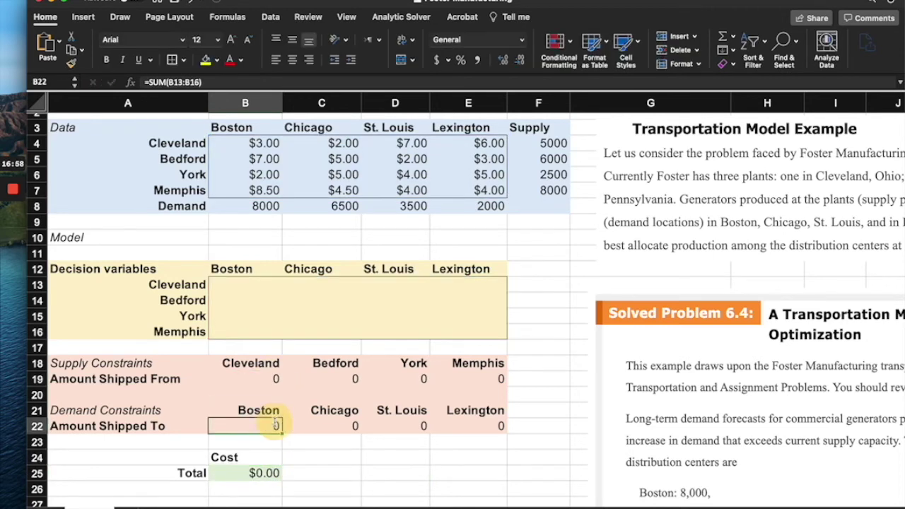
double_click(276, 425)
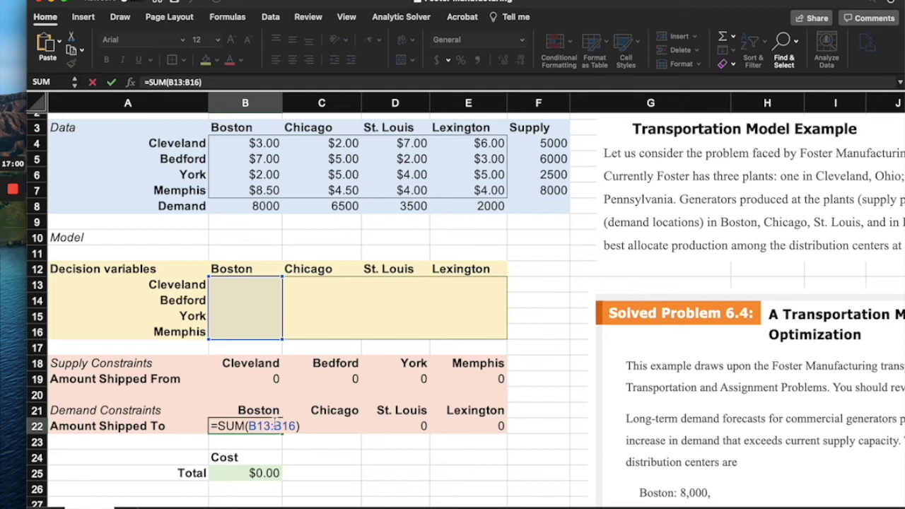
left_click(322, 425)
double_click(324, 425)
key("Escape")
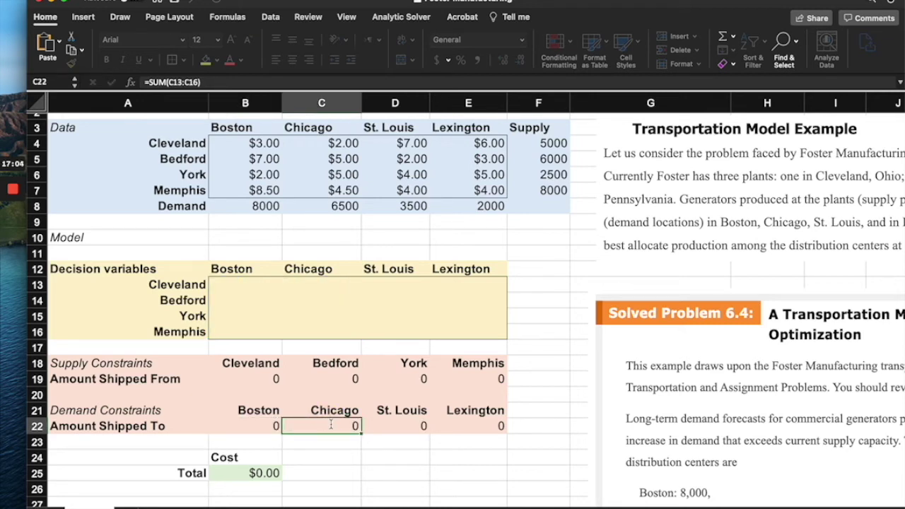
double_click(399, 425)
key("Escape")
left_click(470, 425)
double_click(471, 425)
key("Escape")
Check which decision variables the Amount Shipped From formulas in B19 to E19 add up for each plant.
double_click(272, 382)
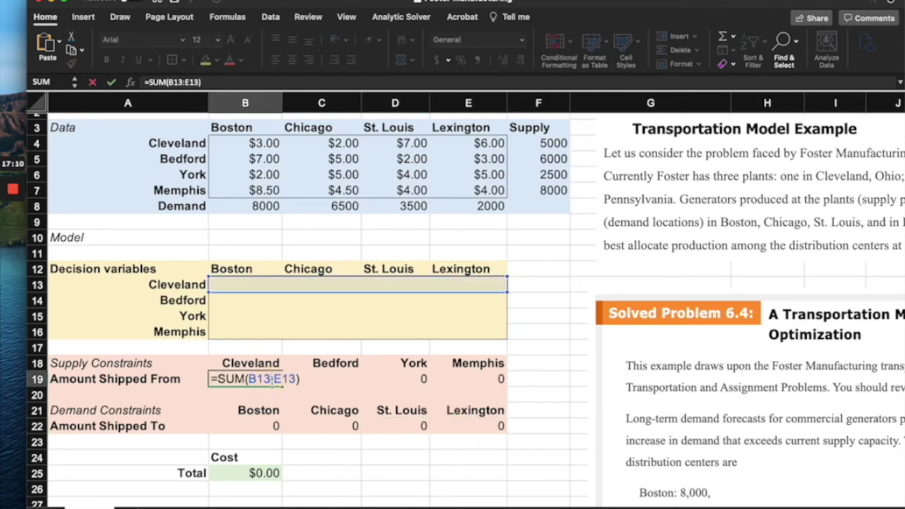
key("Escape")
double_click(325, 379)
key("Escape")
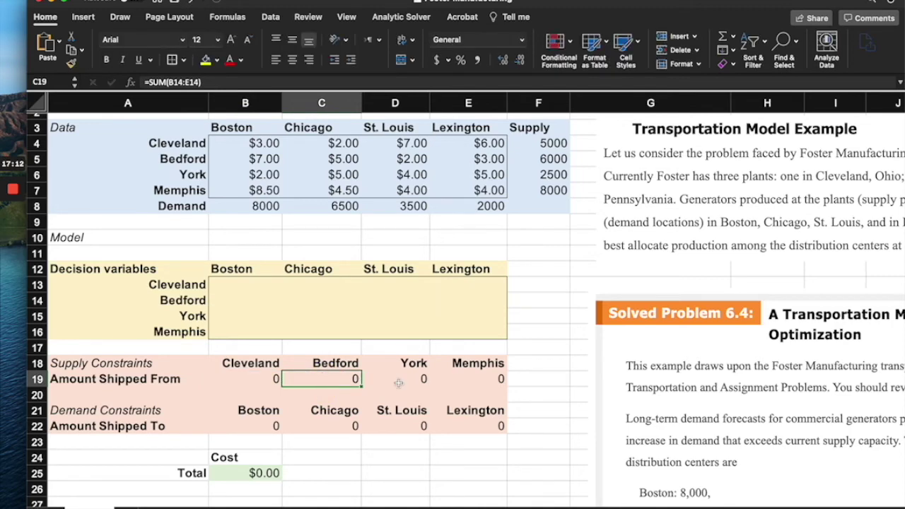
double_click(398, 382)
key("Escape")
double_click(467, 382)
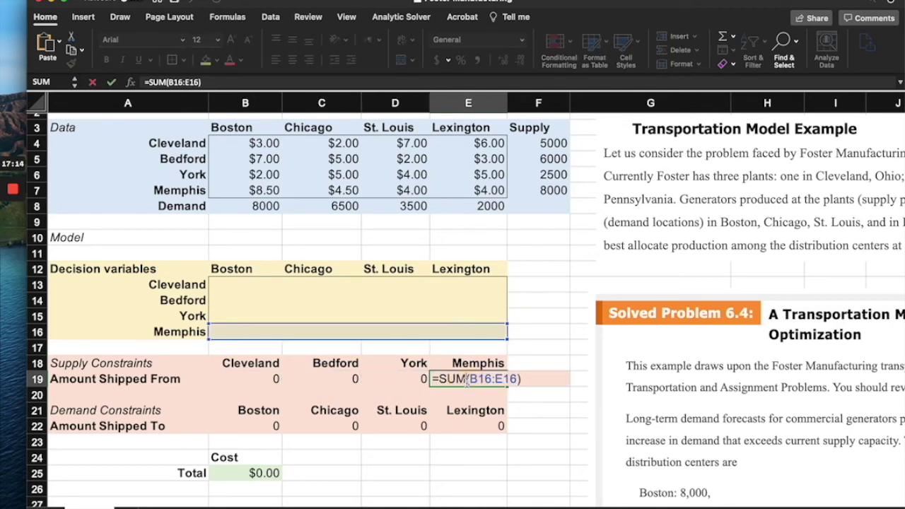
key("Escape")
Open Solver and check its objective cell, minimization setting and changing variable cells.
left_click(270, 17)
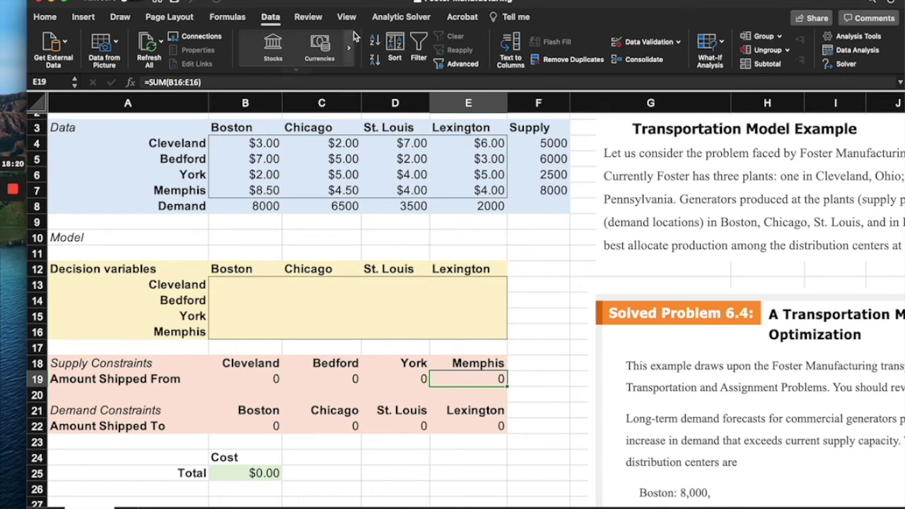
left_click(278, 20)
left_click(278, 22)
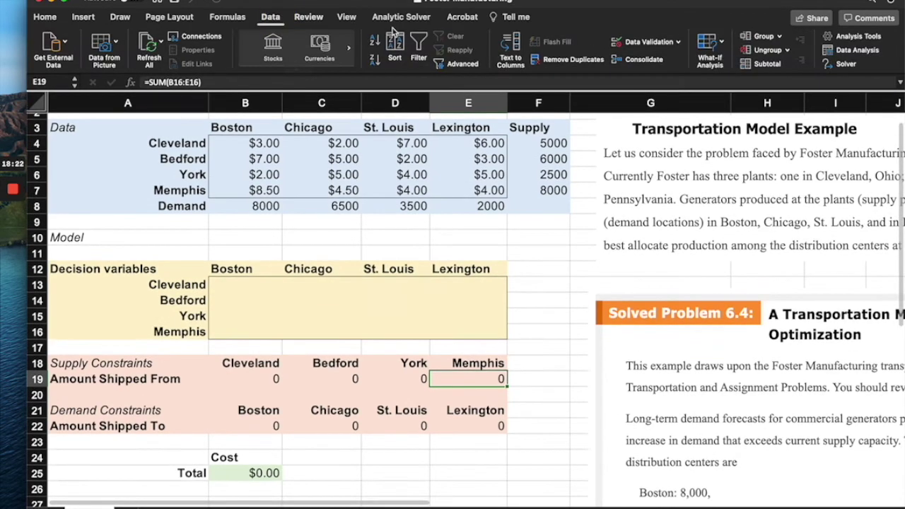
left_click(834, 66)
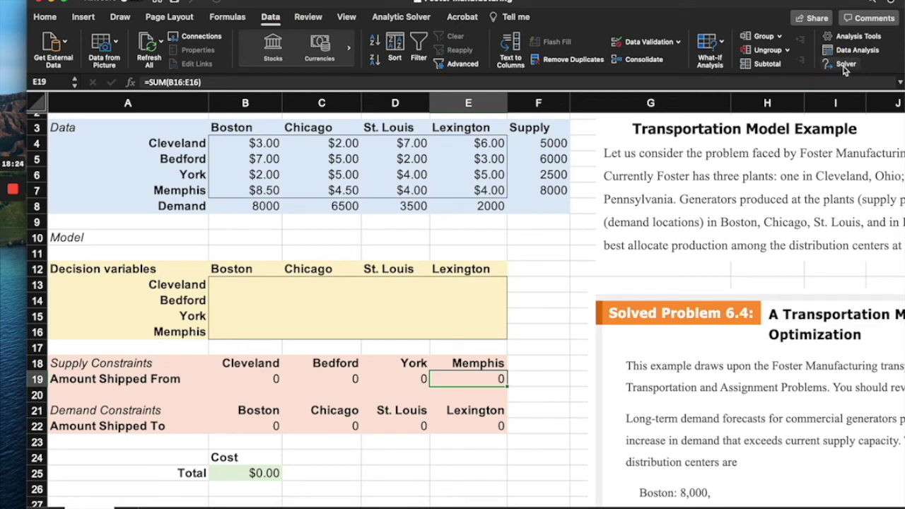
left_click_drag(717, 103, 662, 119)
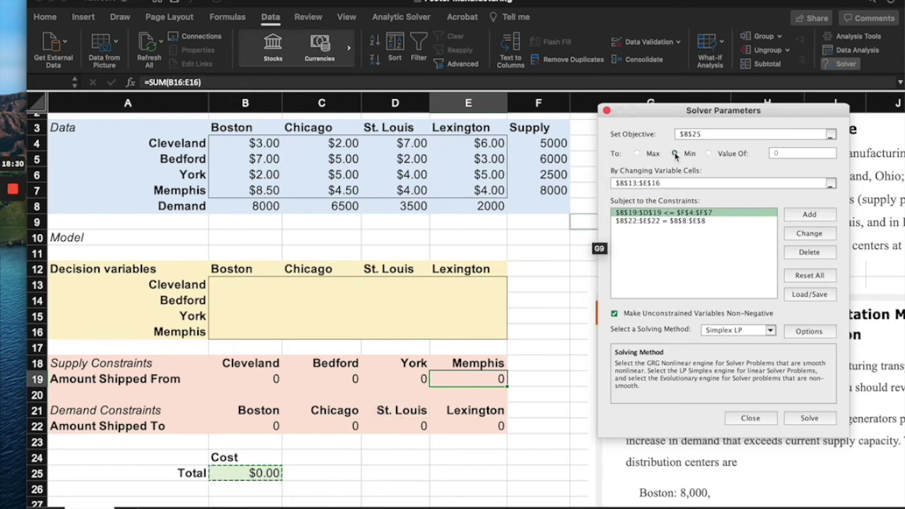
left_click(676, 185)
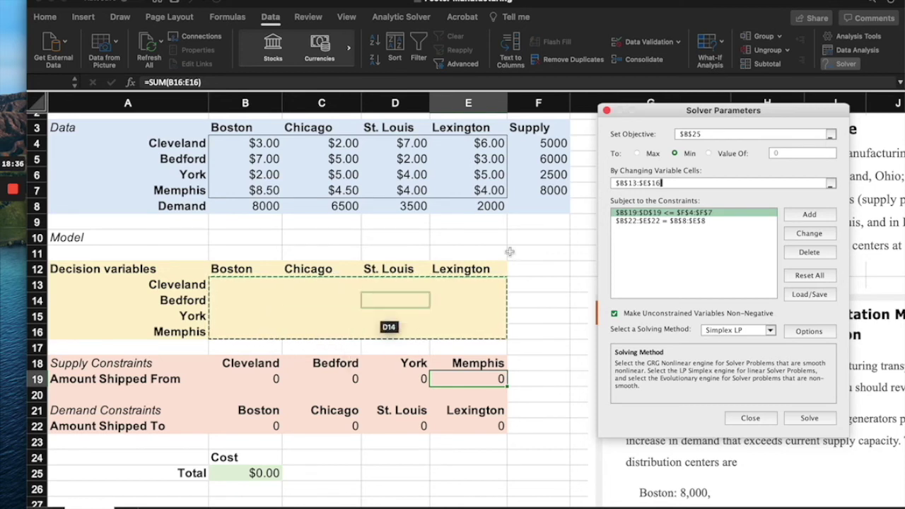
Change Solver's supply constraint to include Memphis, with B19:E19 less than or equal to F4:F7.
left_click(714, 216)
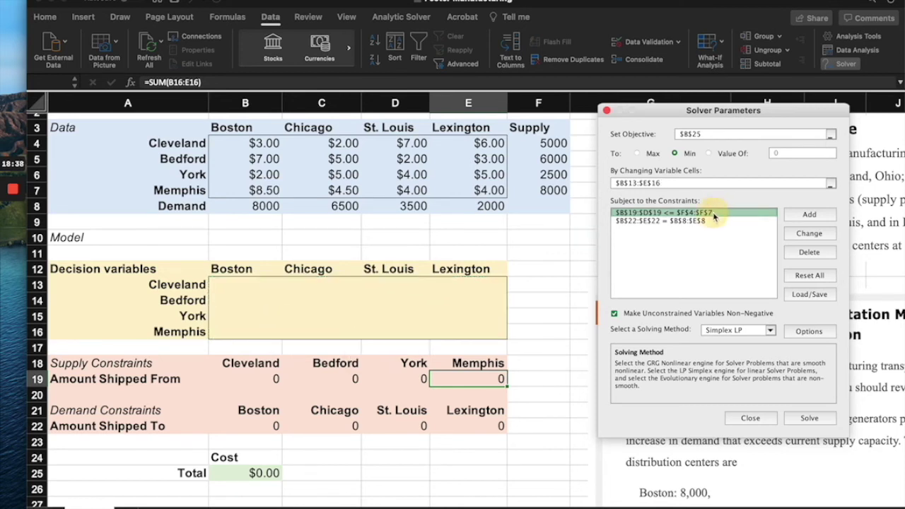
left_click(810, 234)
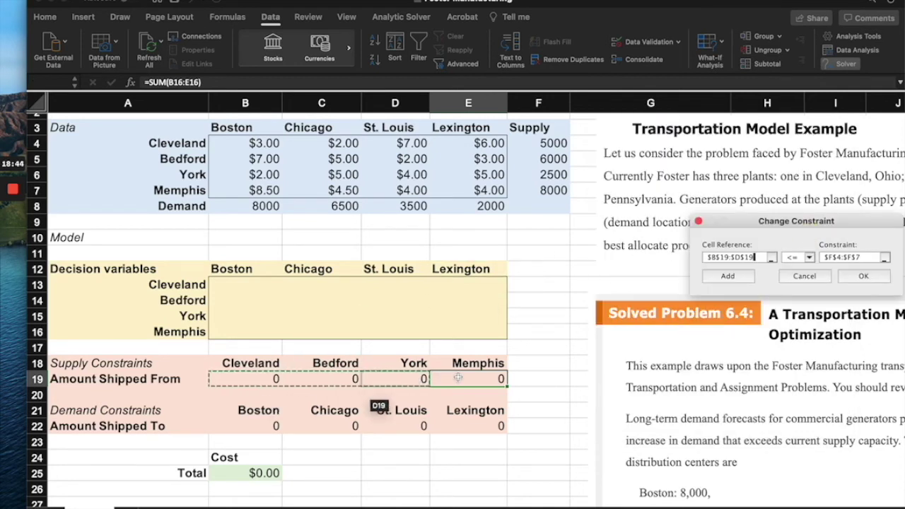
left_click_drag(732, 217, 647, 227)
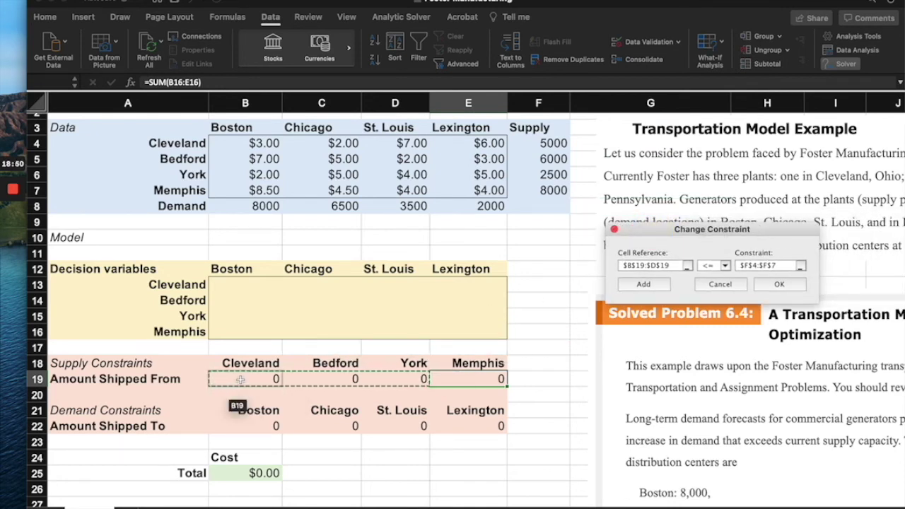
left_click_drag(240, 380, 495, 380)
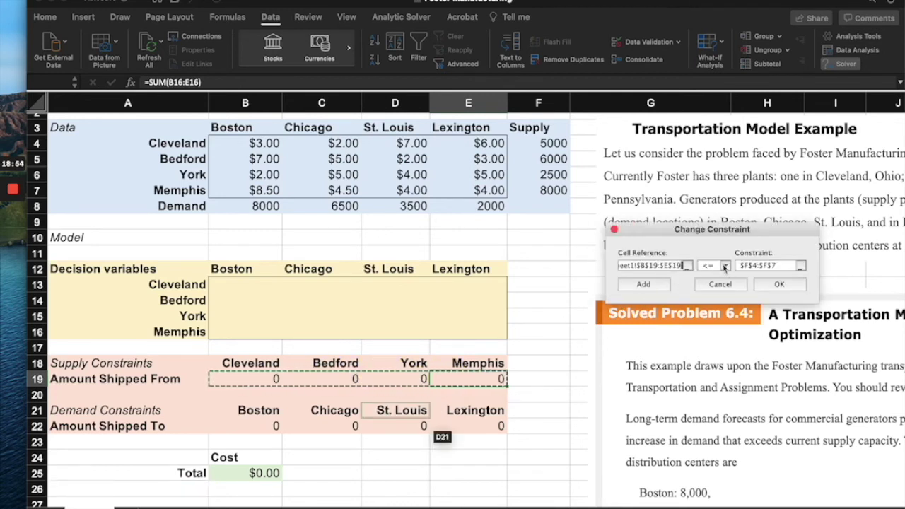
left_click(764, 265)
left_click_drag(552, 143, 553, 190)
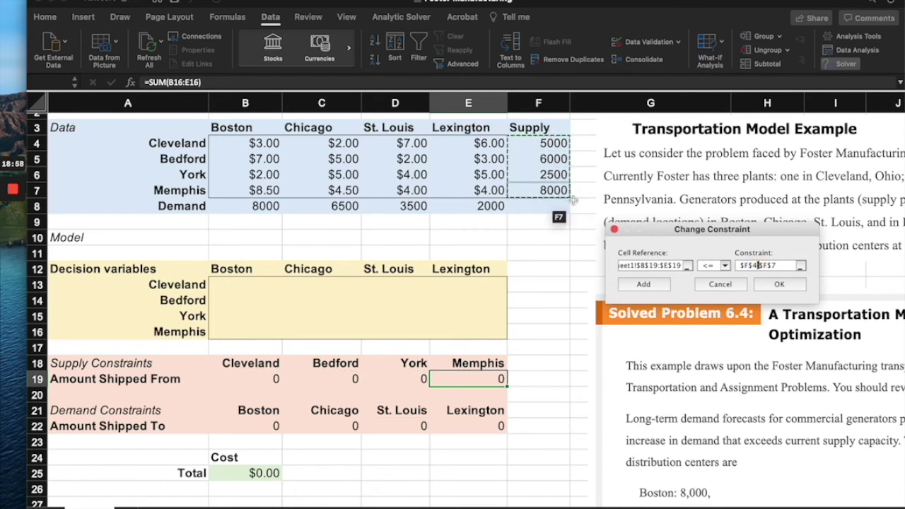
left_click(779, 284)
Review the cell reference, relation and right-hand side of Solver's demand constraint for row 22.
left_click(716, 205)
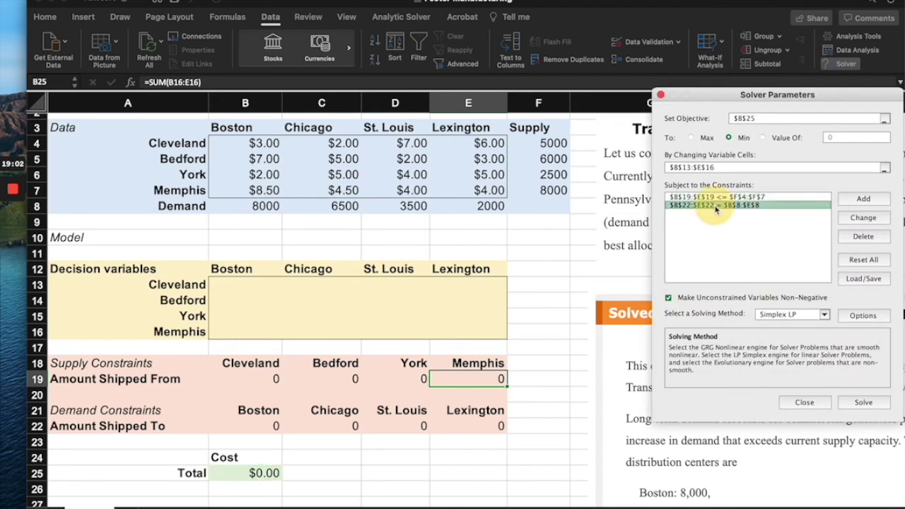
left_click(863, 218)
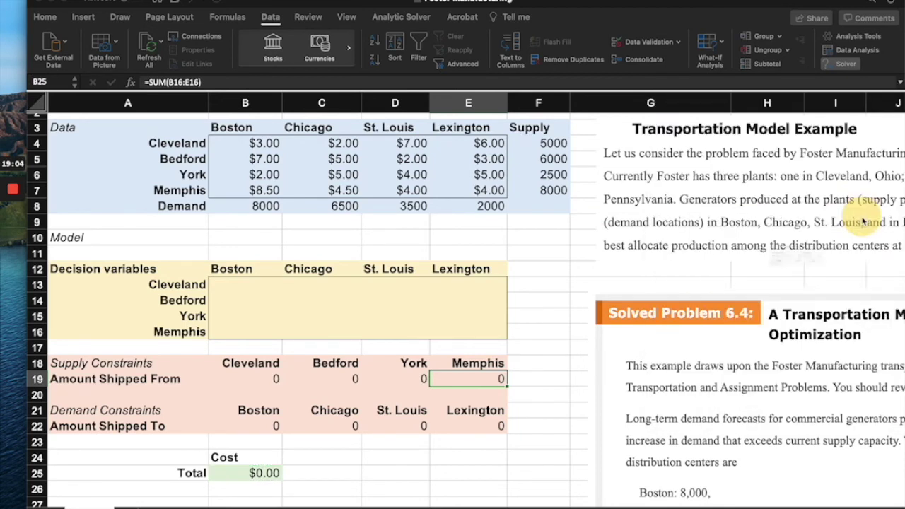
left_click_drag(678, 225, 649, 249)
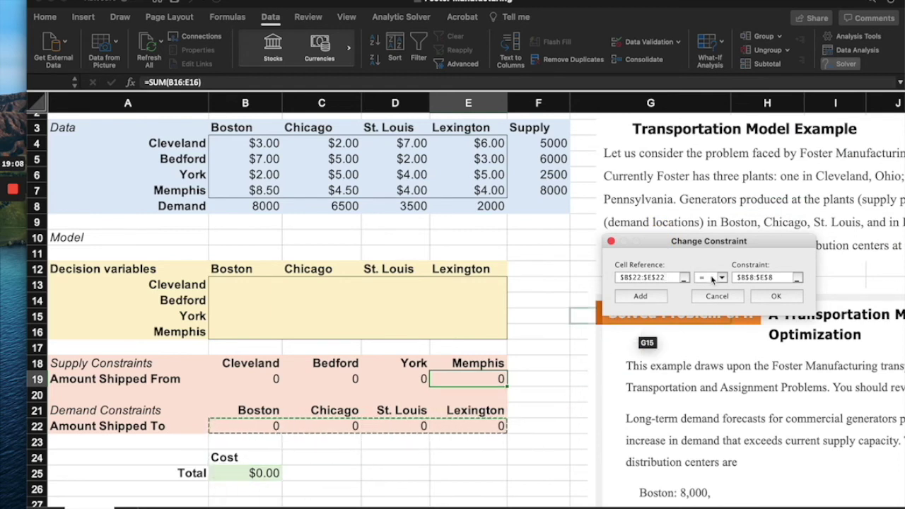
left_click(711, 278)
left_click(703, 296)
left_click(757, 277)
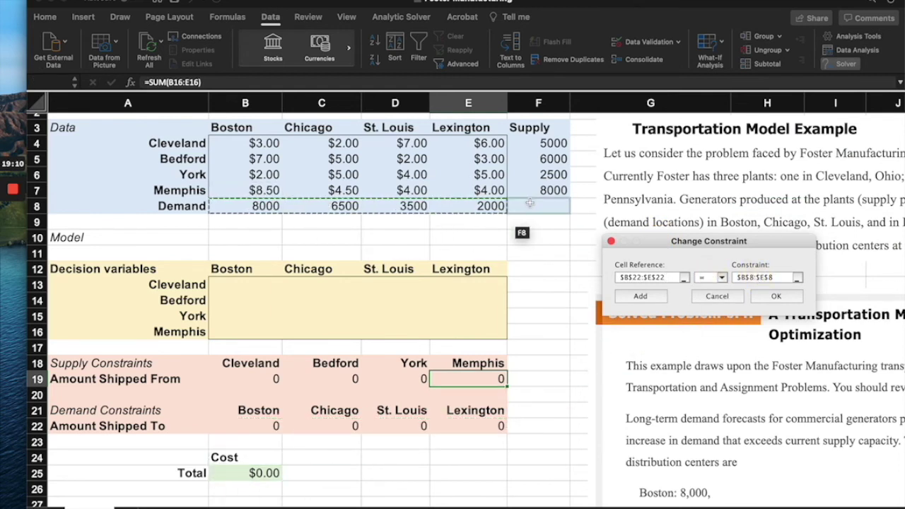
left_click(783, 297)
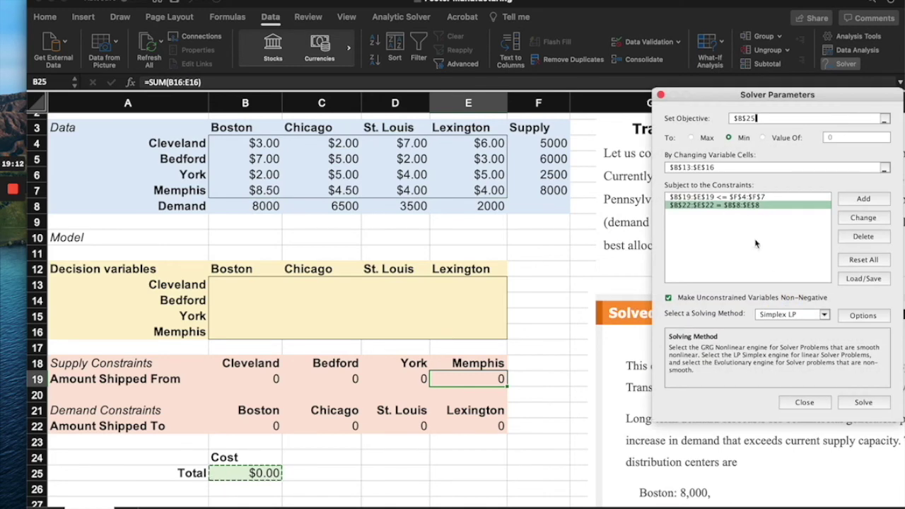
Solve the Memphis model with Simplex LP and keep the Solver solution.
left_click_drag(704, 99, 655, 98)
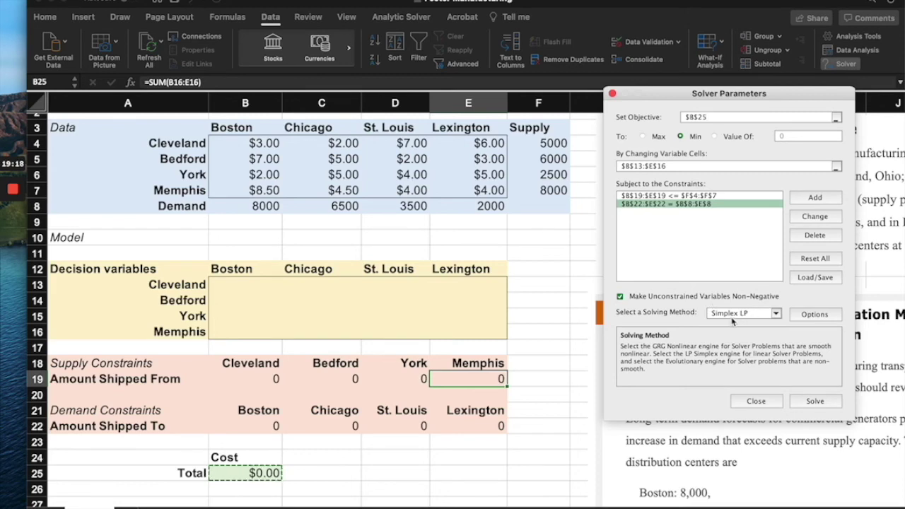
left_click(819, 402)
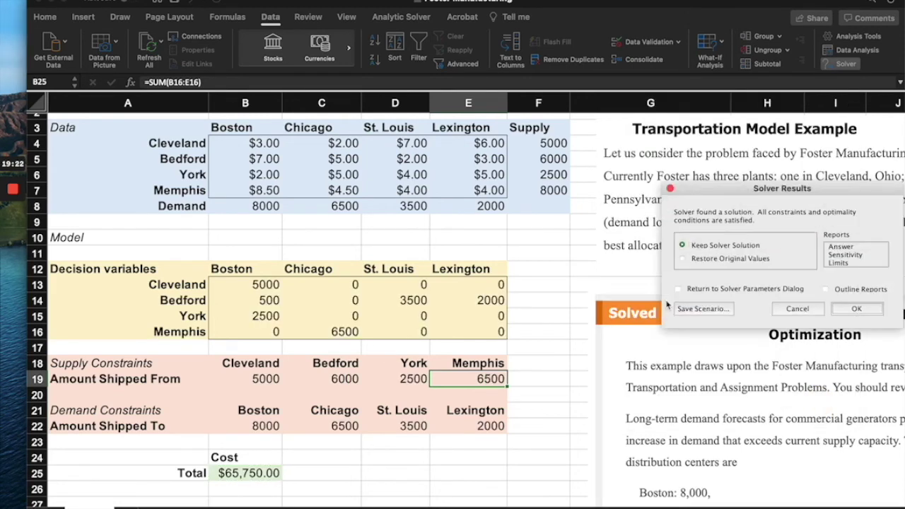
left_click_drag(742, 188, 642, 213)
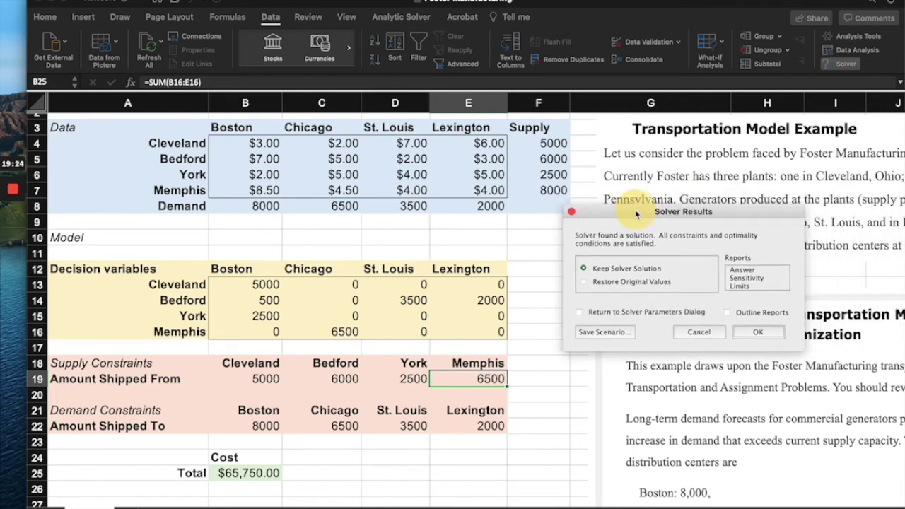
left_click(754, 333)
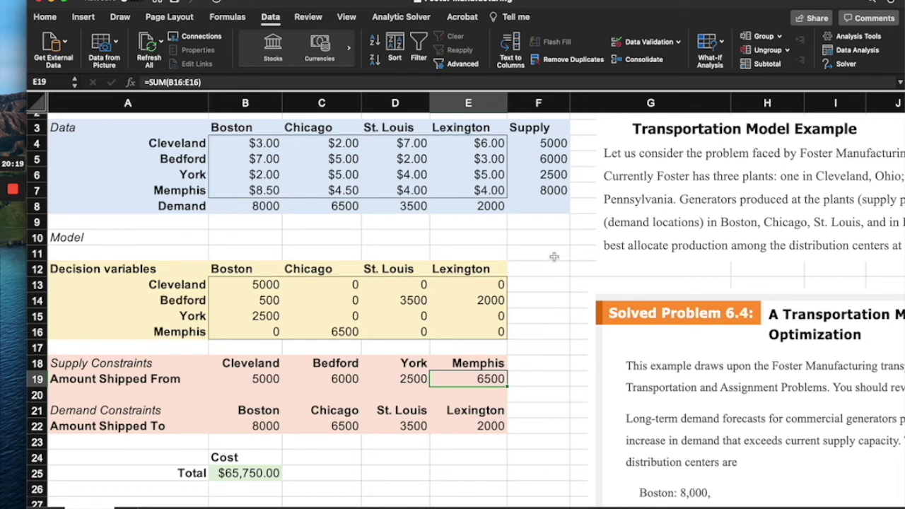
Rename the Memphis plant in the data table's A7 as Charlotte.
left_click(180, 190)
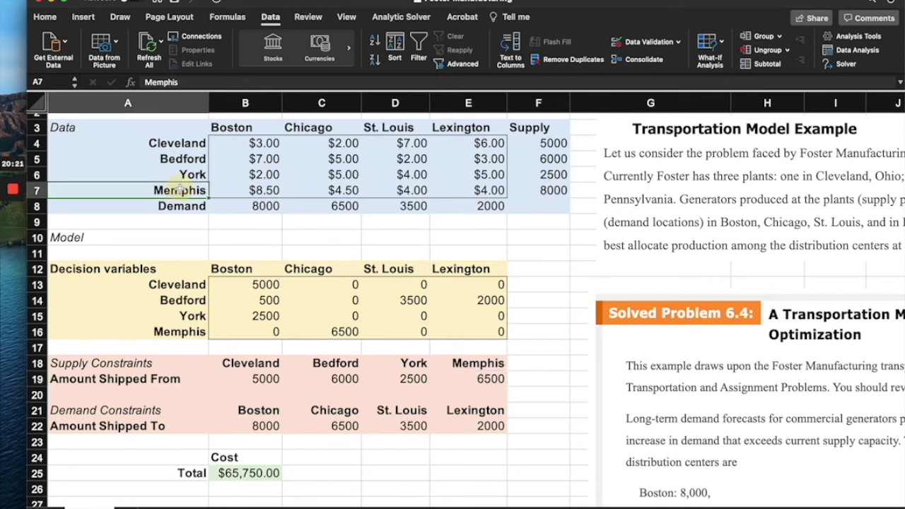
type("Cha")
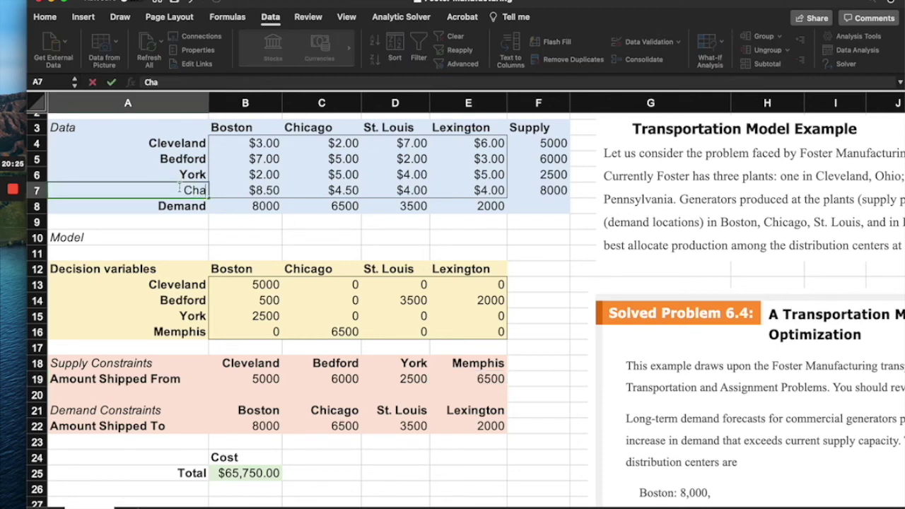
type("rlotte")
key("Return")
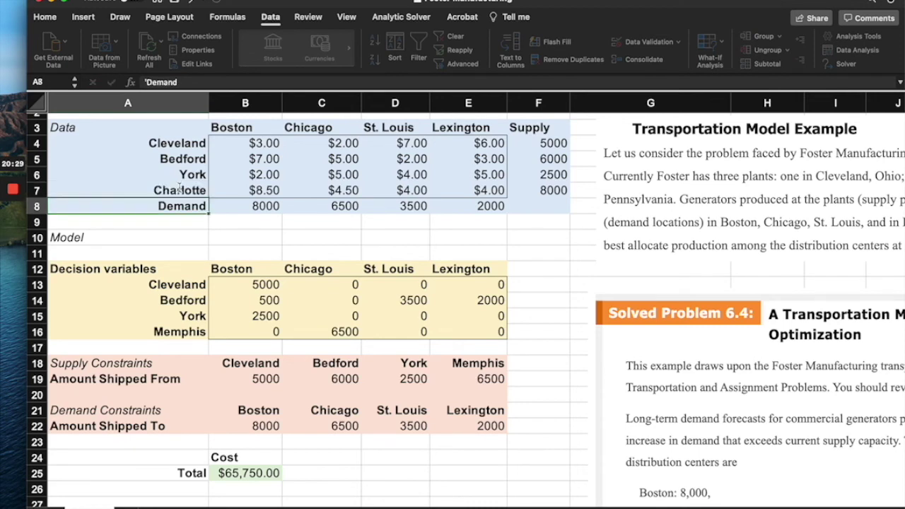
Set Charlotte's unit shipping costs in the data table to 7.5 for Boston, 6 for Chicago, 5 for St. Louis and 4.5 for Lexington.
left_click(260, 188)
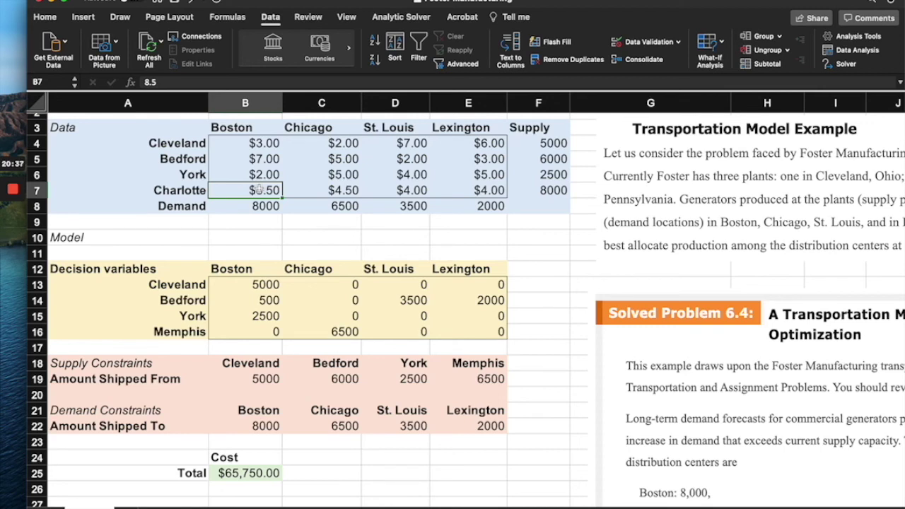
key("Delete")
type("7.5")
key("Tab")
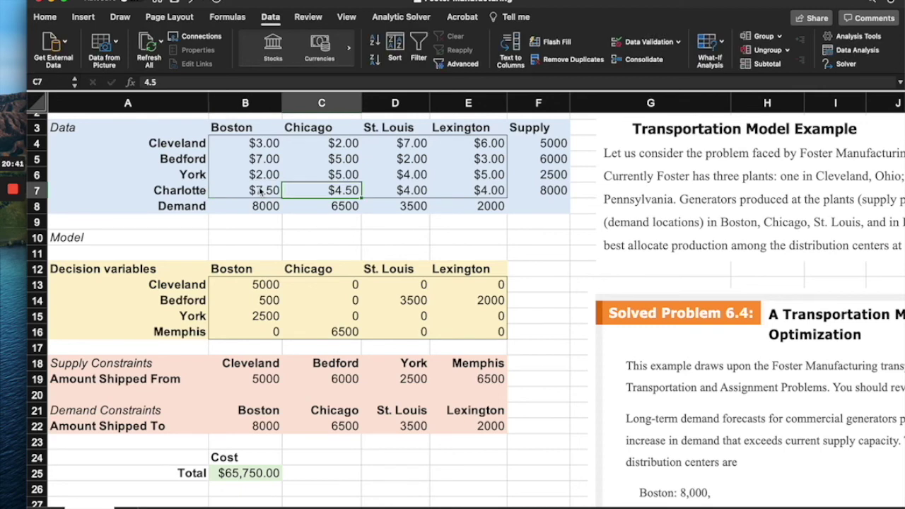
type("6")
key("Tab")
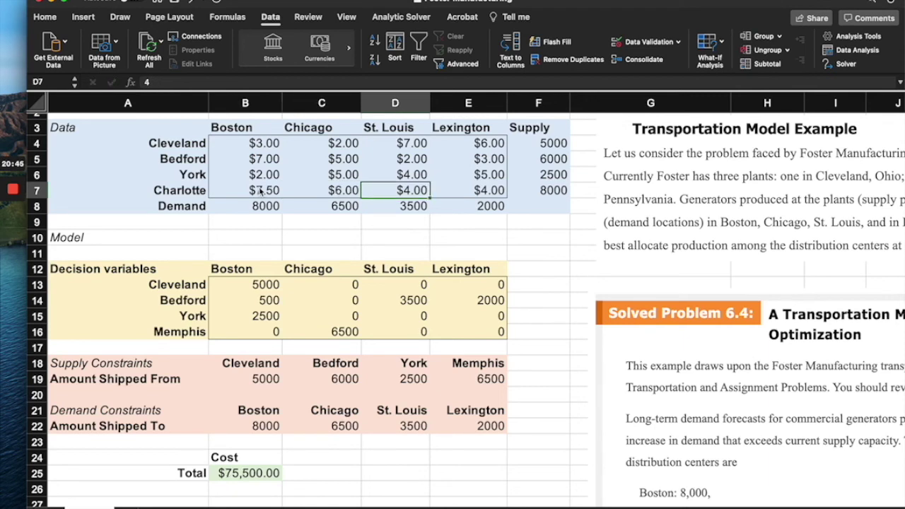
type("5")
key("Tab")
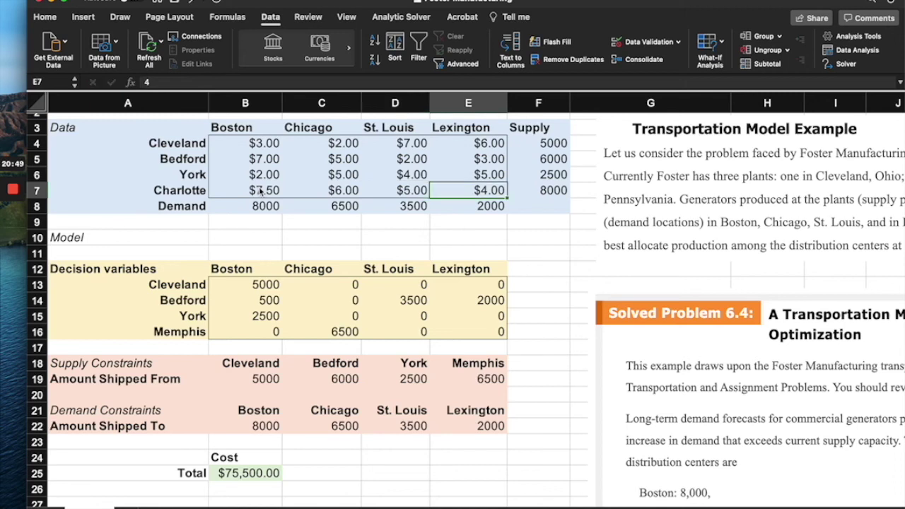
type("4.5")
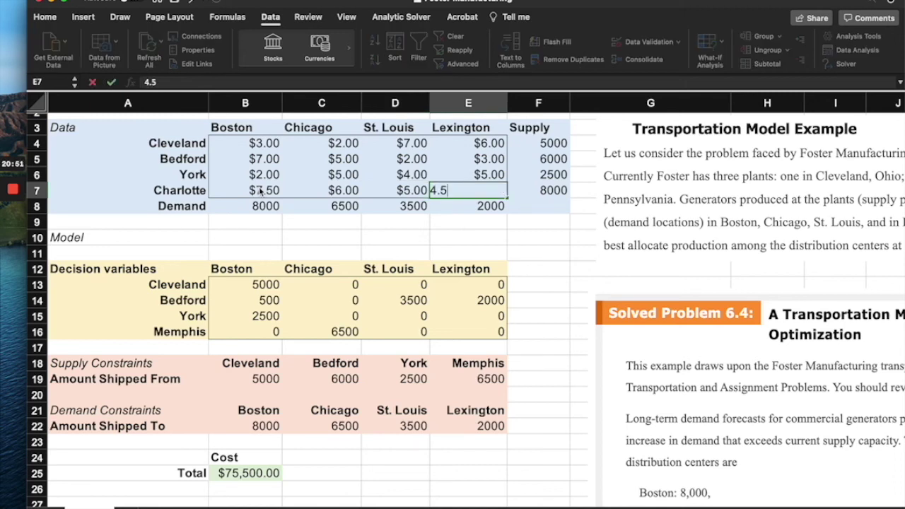
key("Tab")
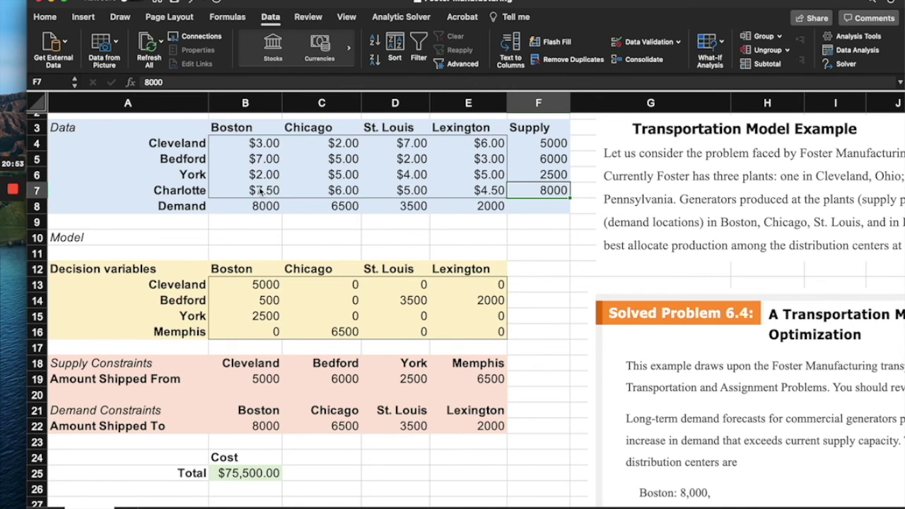
Check the plants' supply values in F4:F7 and the distribution centers' demand values in B8:E8.
key("Up")
key("Up")
key("Up")
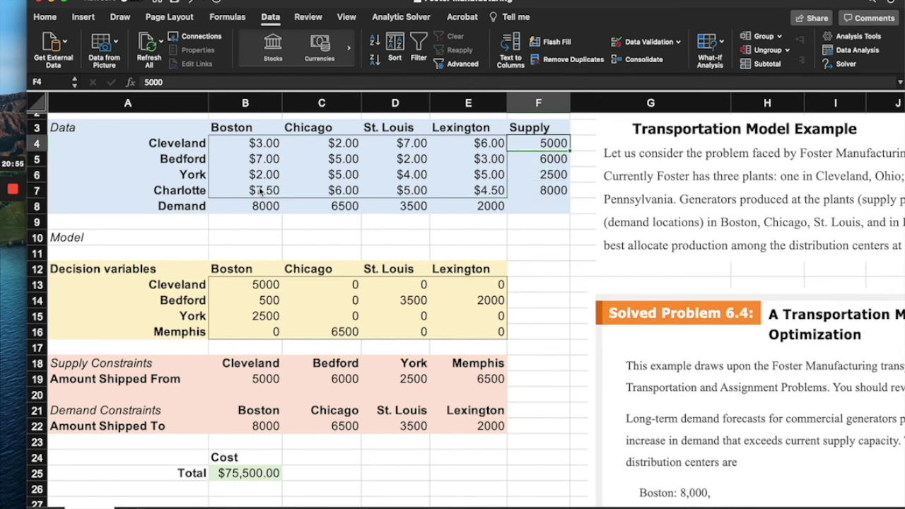
key("Down")
key("Down")
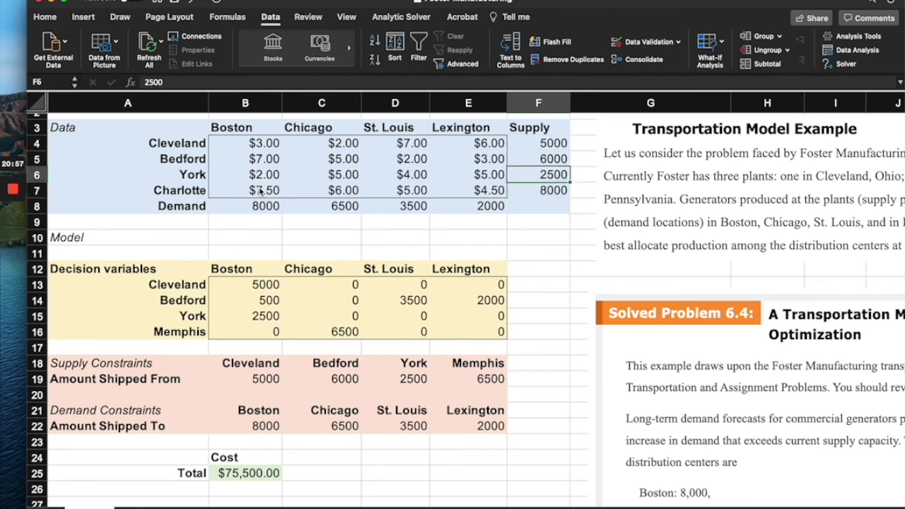
key("Down")
key("Down")
key("Left")
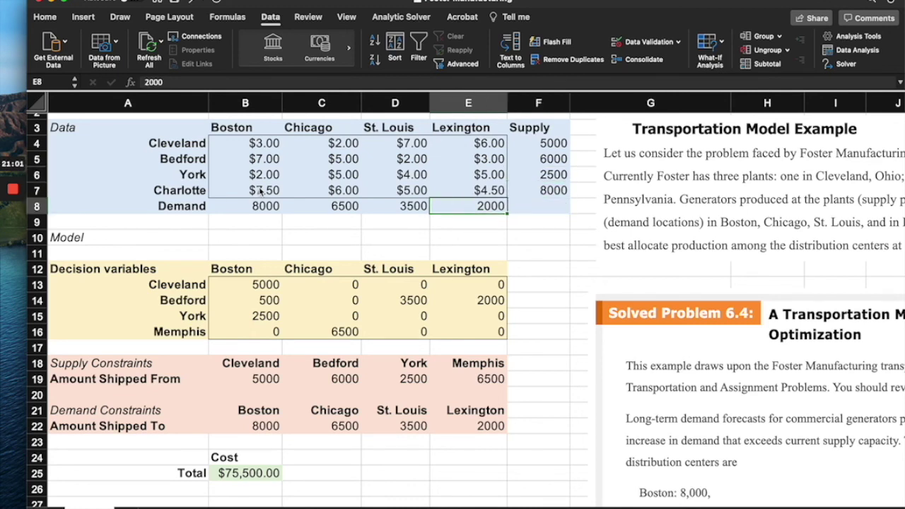
key("Left")
key("Left")
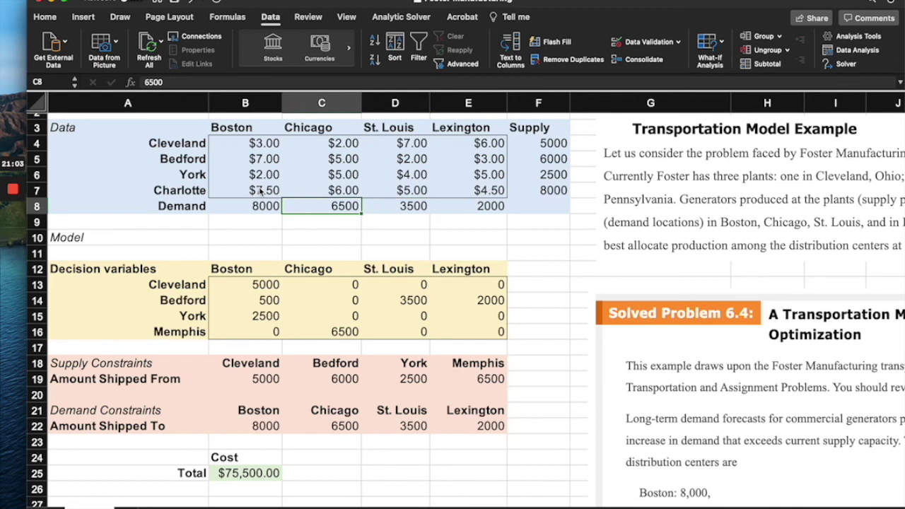
key("Left")
Clear the shipment quantities in the decision variable cells B13:E16.
key("Down")
key("Down")
key("Down")
key("Down")
key("Down")
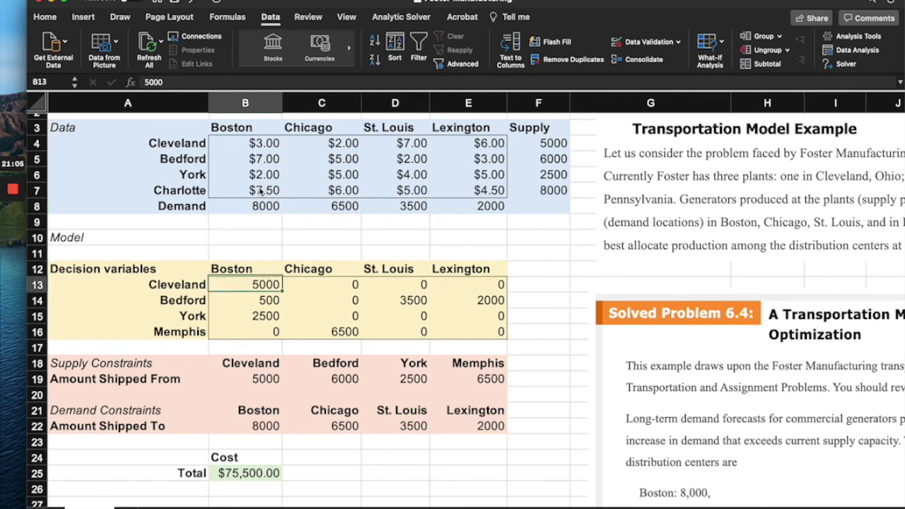
key("shift+Right")
key("shift+Right")
key("shift+Right")
key("shift+Down")
key("shift+Down")
key("shift+Down")
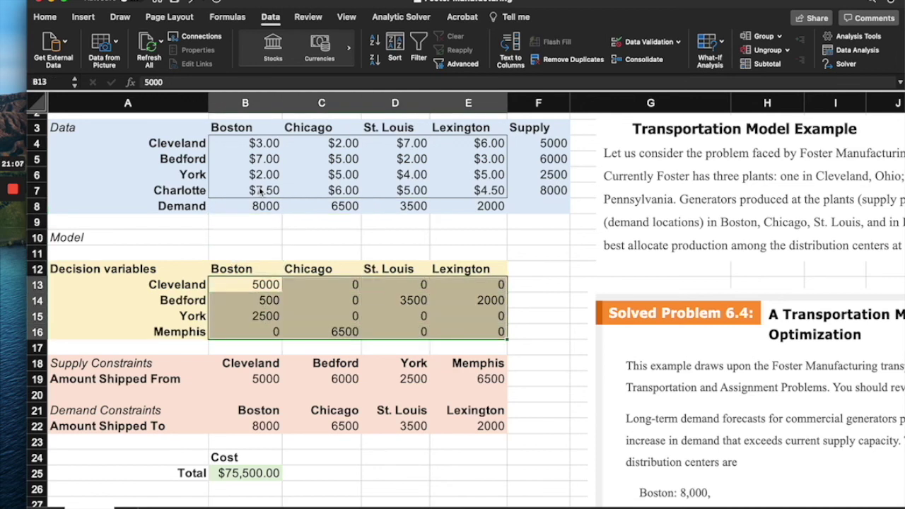
key("Delete")
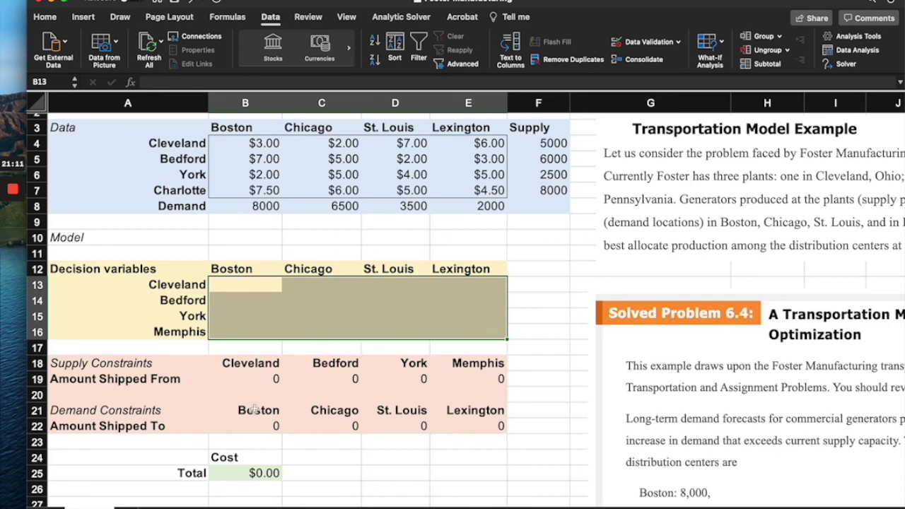
Open Solver and review the objective cell B25, the Min setting and the changing variable cells B13:E16.
left_click(269, 17)
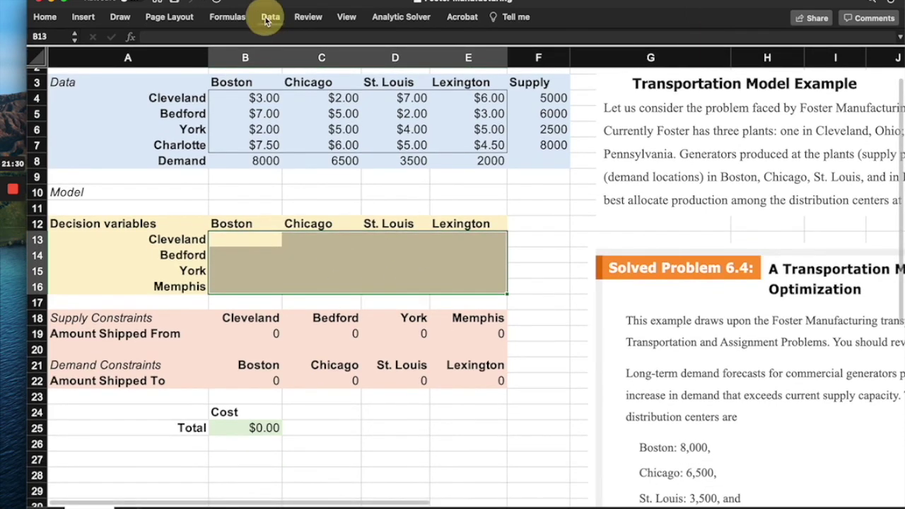
left_click(269, 17)
left_click(843, 63)
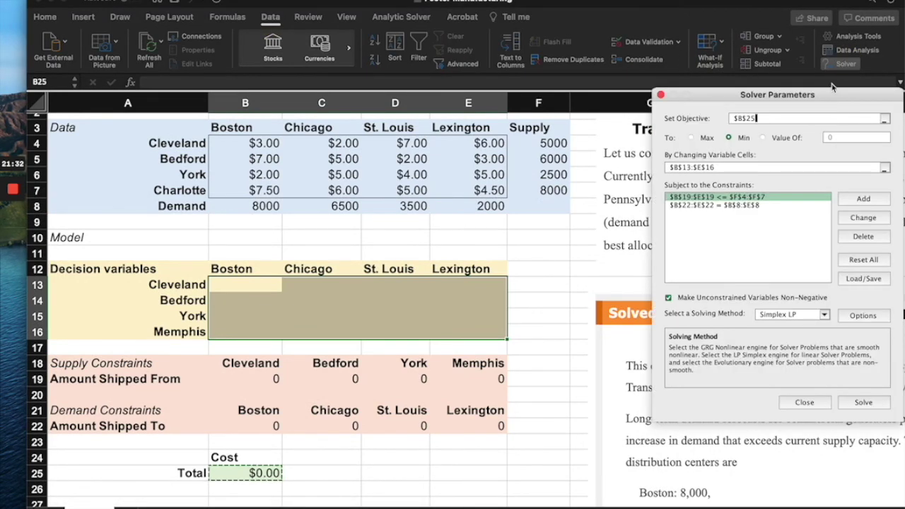
left_click_drag(729, 97, 641, 97)
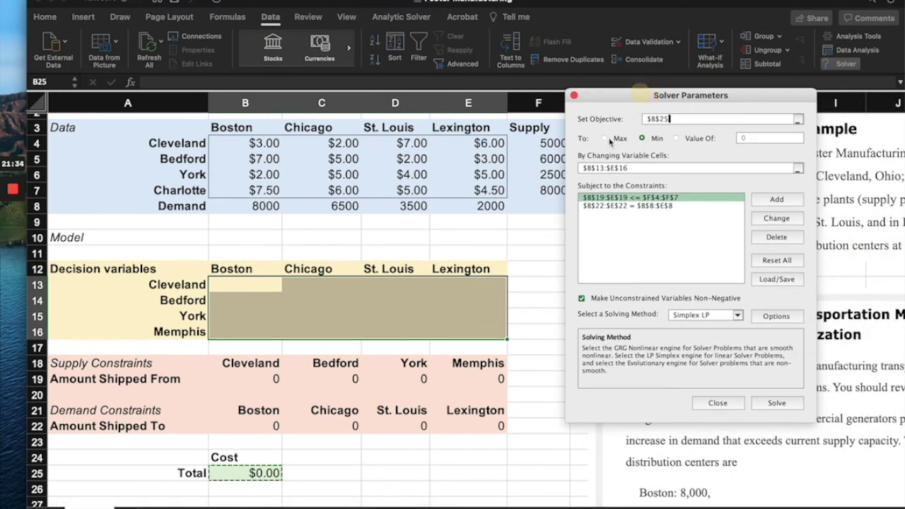
left_click_drag(635, 102, 671, 110)
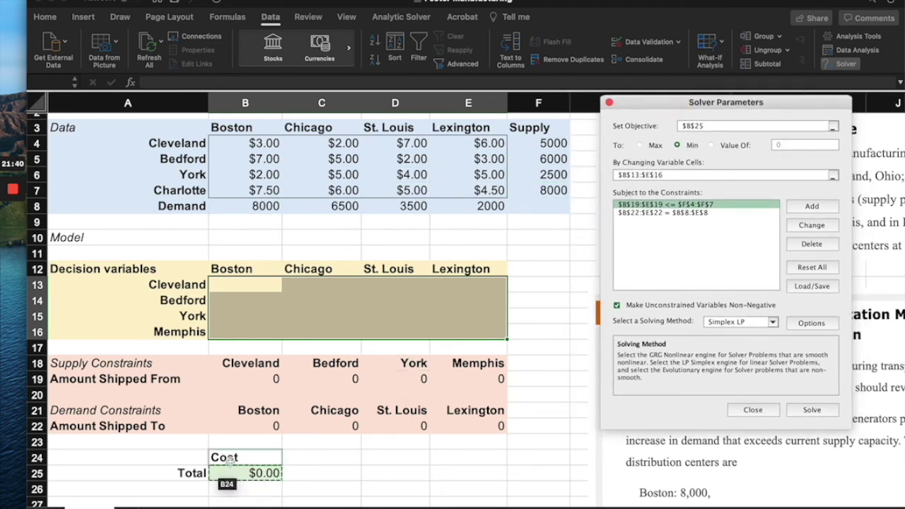
left_click(675, 176)
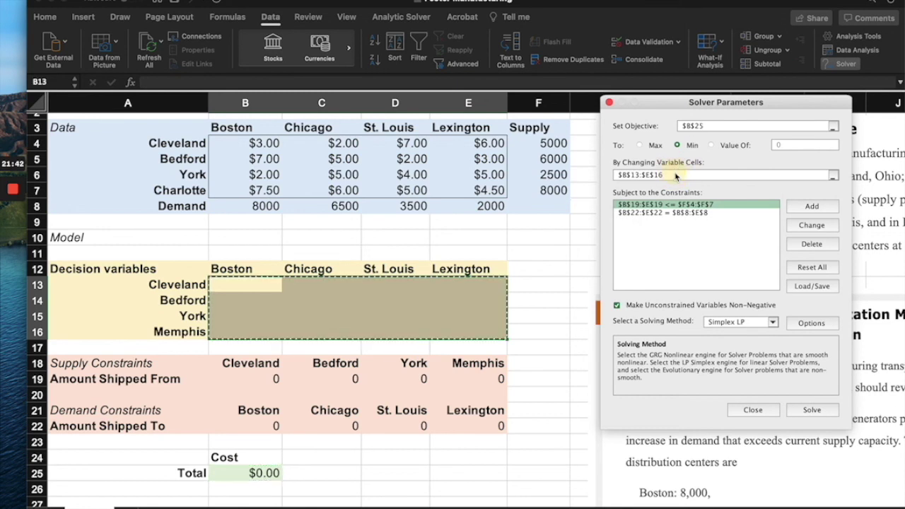
Review the cell reference and right-hand side of Solver's supply constraint for row 19, keeping it as defined.
left_click(730, 204)
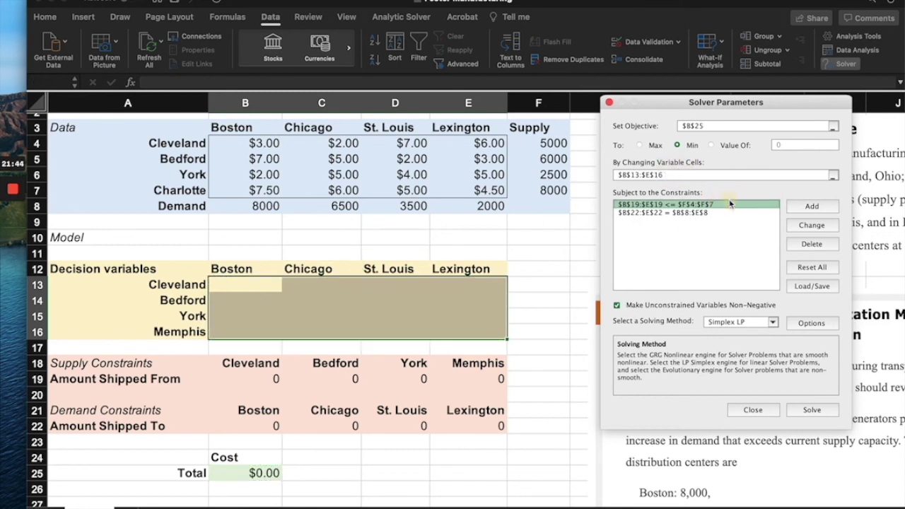
left_click(811, 225)
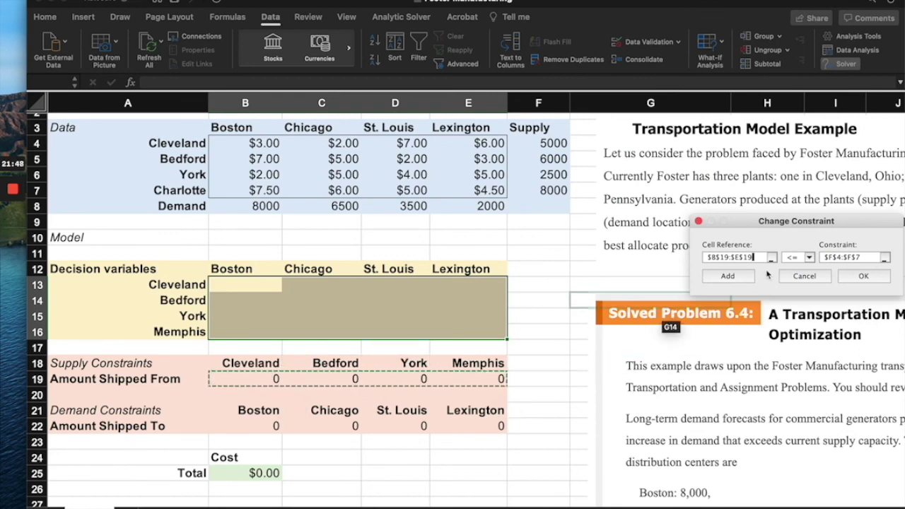
left_click(833, 258)
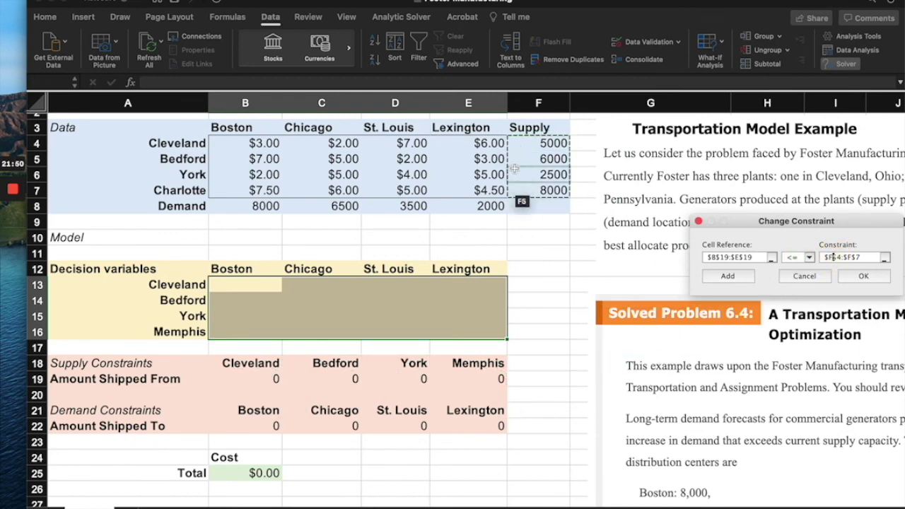
left_click(863, 276)
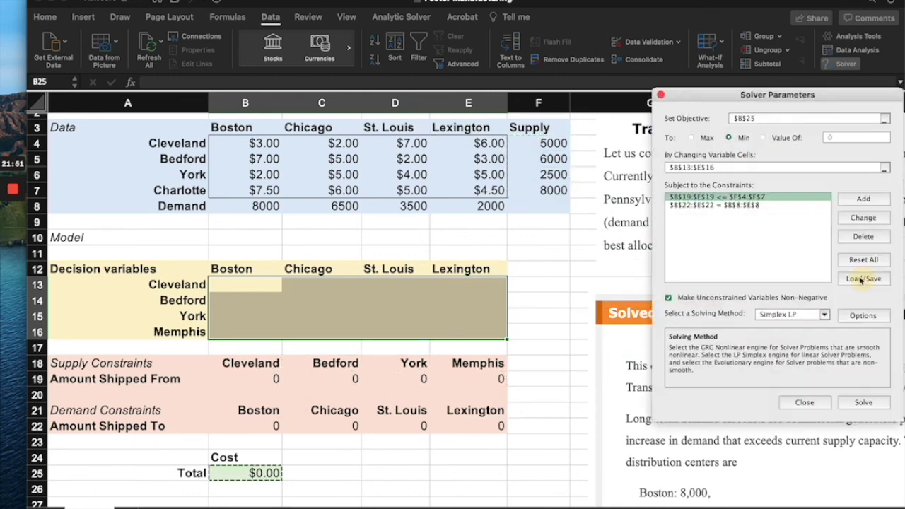
Review the amount-shipped-to range, equality relation and demand range of Solver's constraint for row 22.
left_click(753, 205)
left_click(863, 217)
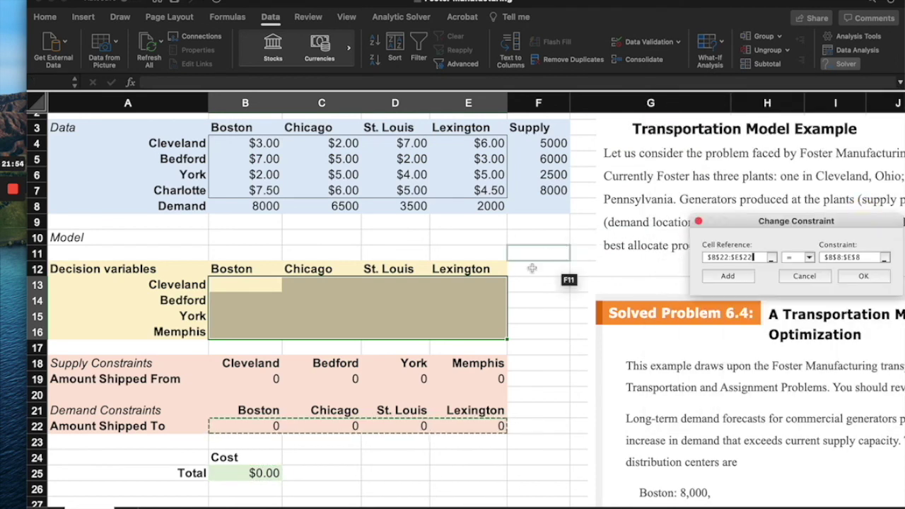
left_click(792, 260)
left_click(792, 267)
left_click(835, 258)
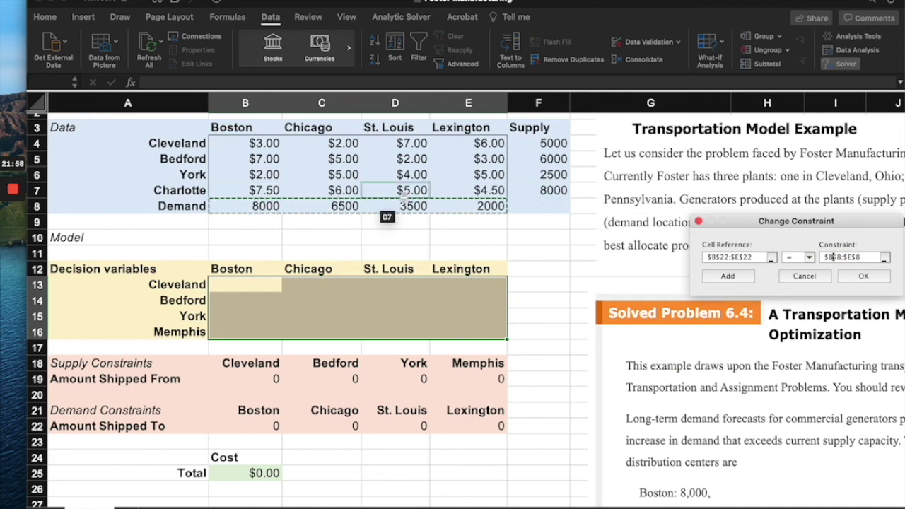
left_click(864, 275)
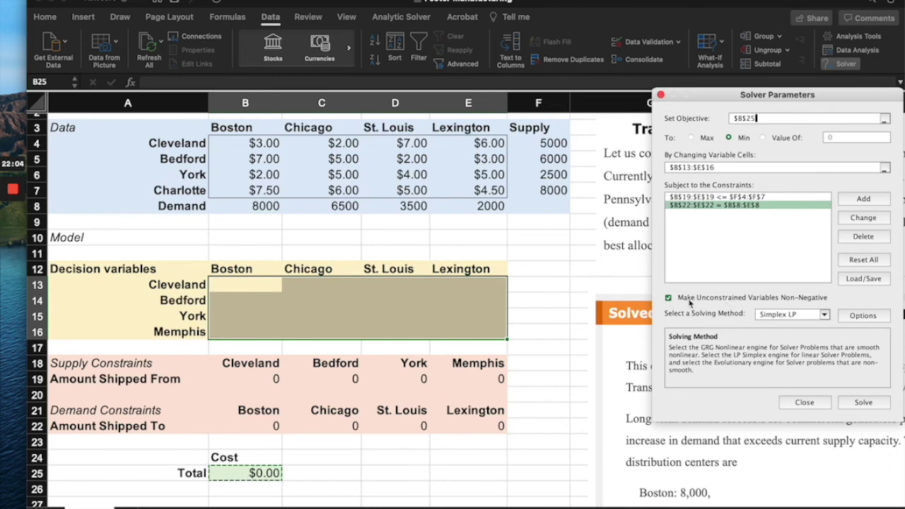
Solve the Charlotte model with Simplex LP and keep the Solver solution.
left_click(841, 403)
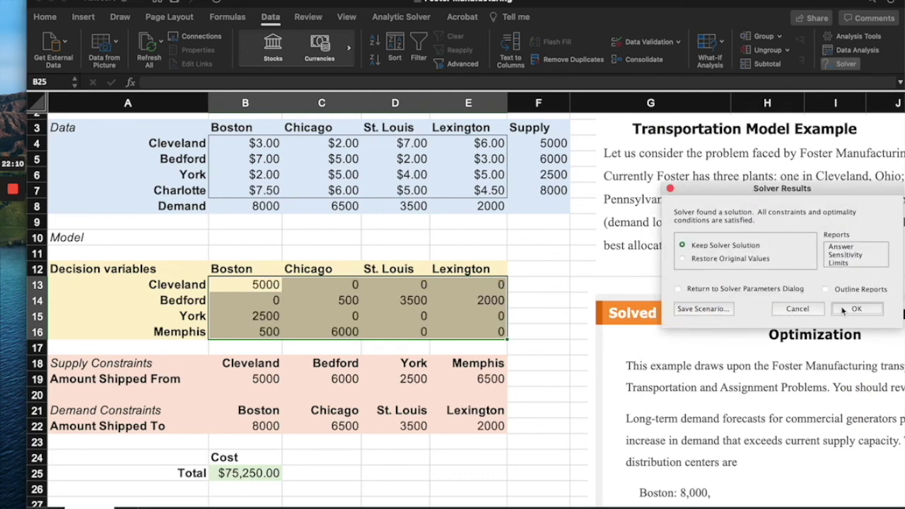
left_click(854, 311)
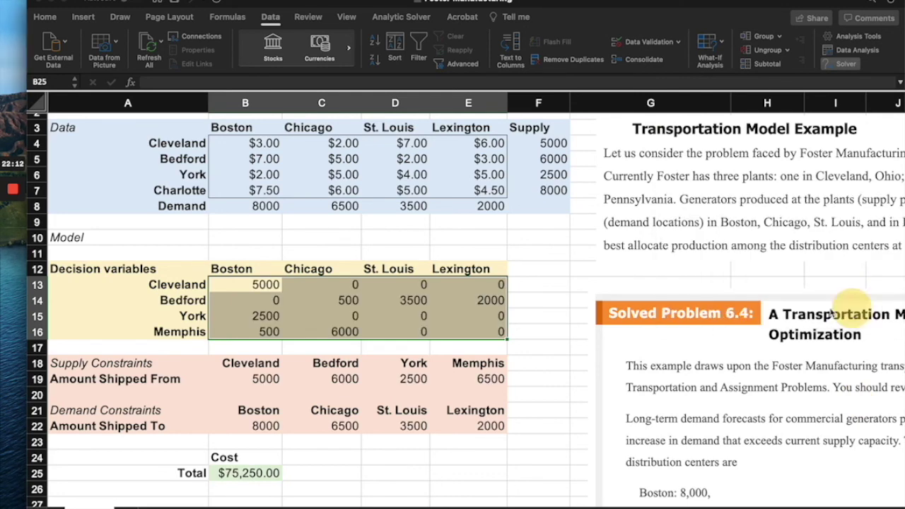